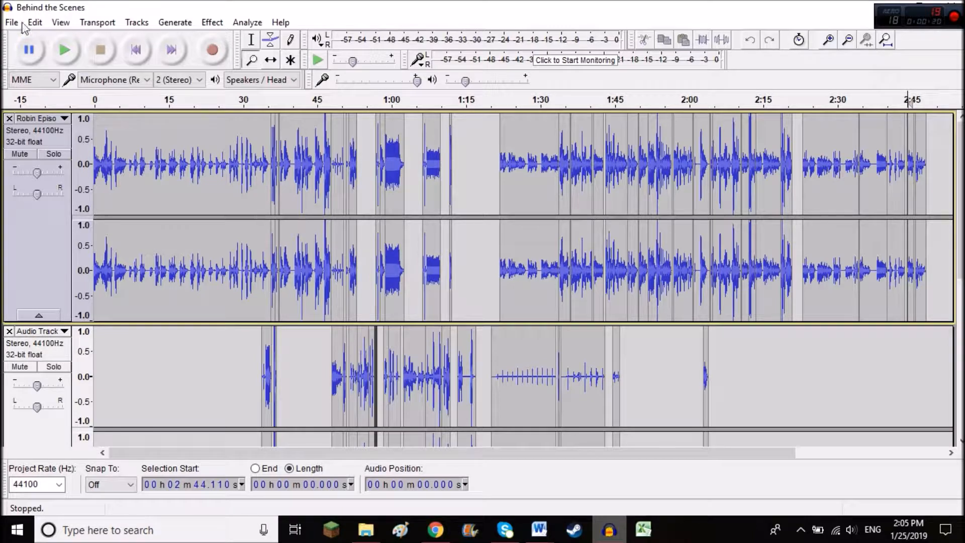
Look over how the audio clips are arranged across the project's stacked stereo tracks
scroll(237, 314, down, 6)
scroll(287, 326, up, 6)
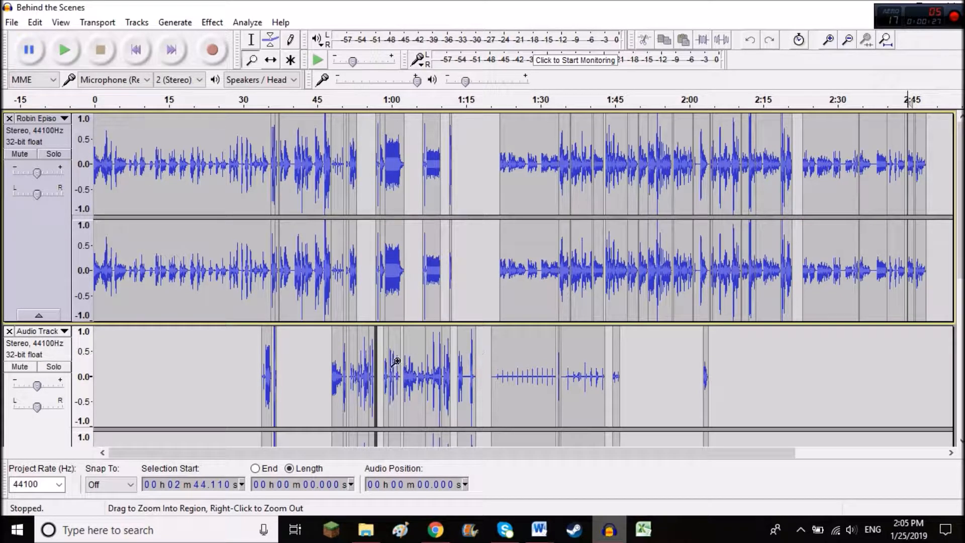
scroll(335, 358, down, 1)
scroll(331, 342, up, 1)
scroll(330, 319, down, 3)
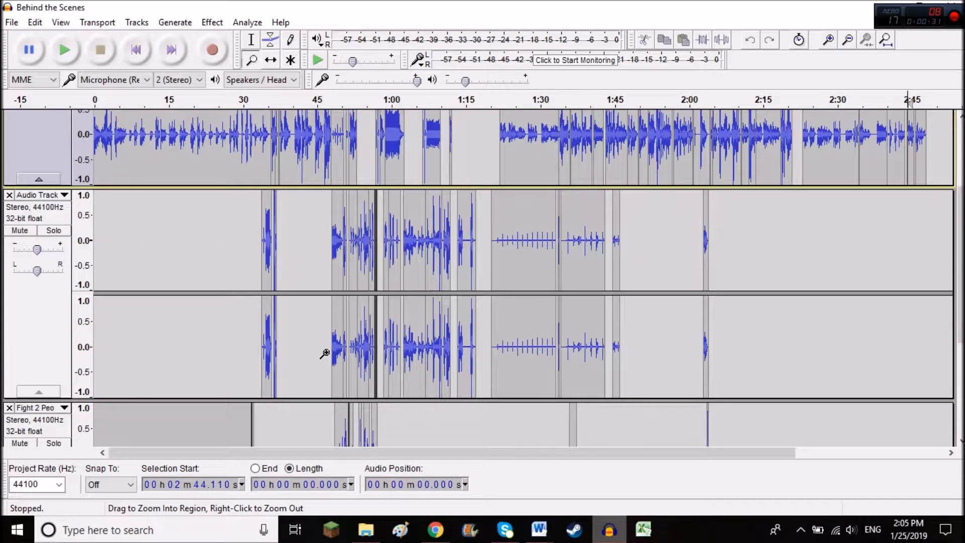
scroll(323, 354, up, 3)
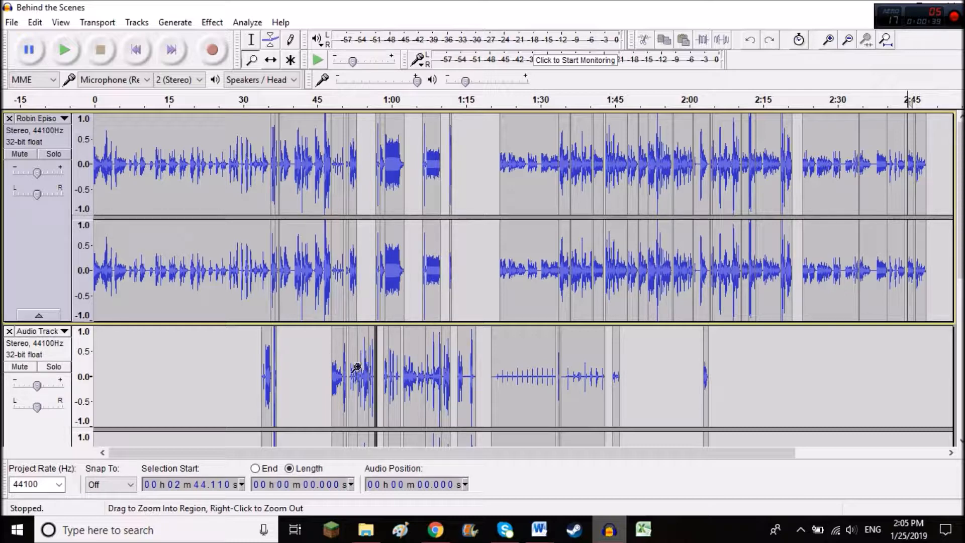
Zoom in on the timeline and examine how the clips in the stacked tracks line up over the first 75 seconds
click(300, 361)
click(299, 361)
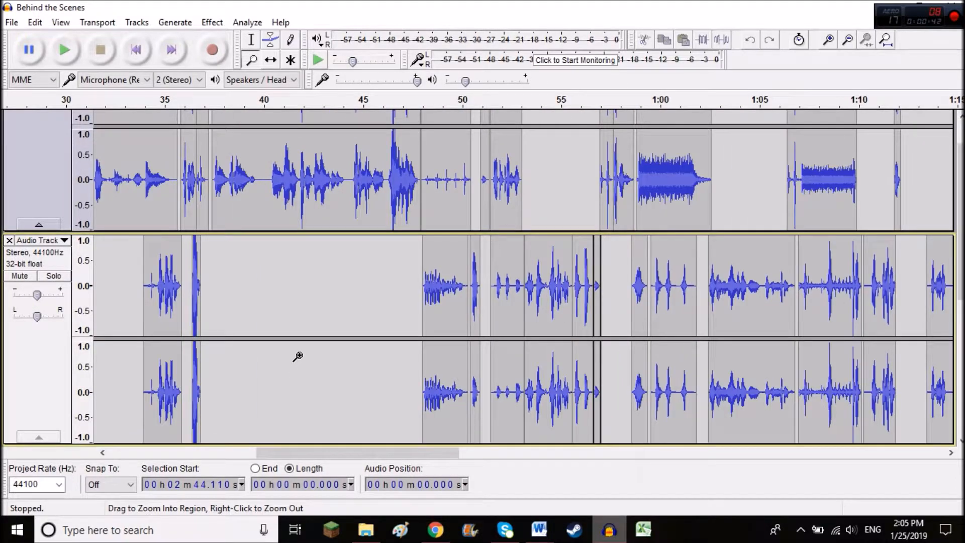
scroll(299, 361, up, 3)
drag(396, 454, 201, 451)
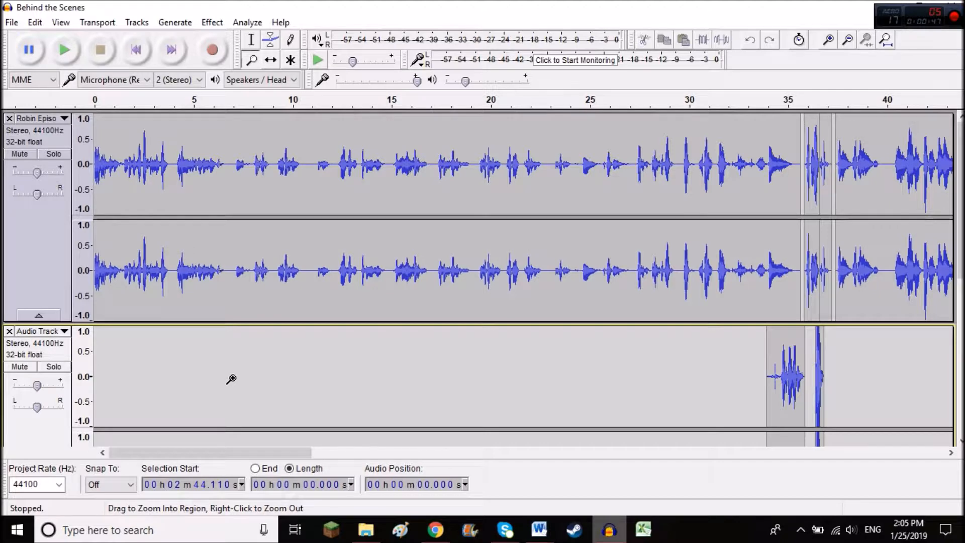
scroll(263, 372, down, 3)
scroll(279, 411, up, 3)
drag(277, 456, 425, 456)
scroll(895, 322, down, 5)
scroll(895, 322, up, 6)
scroll(394, 442, down, 1)
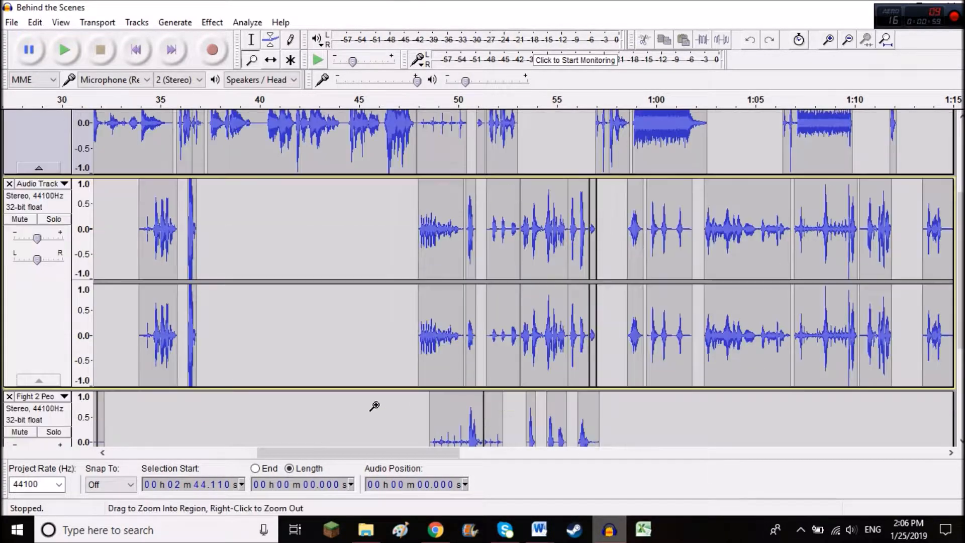
scroll(375, 406, down, 4)
scroll(374, 406, up, 6)
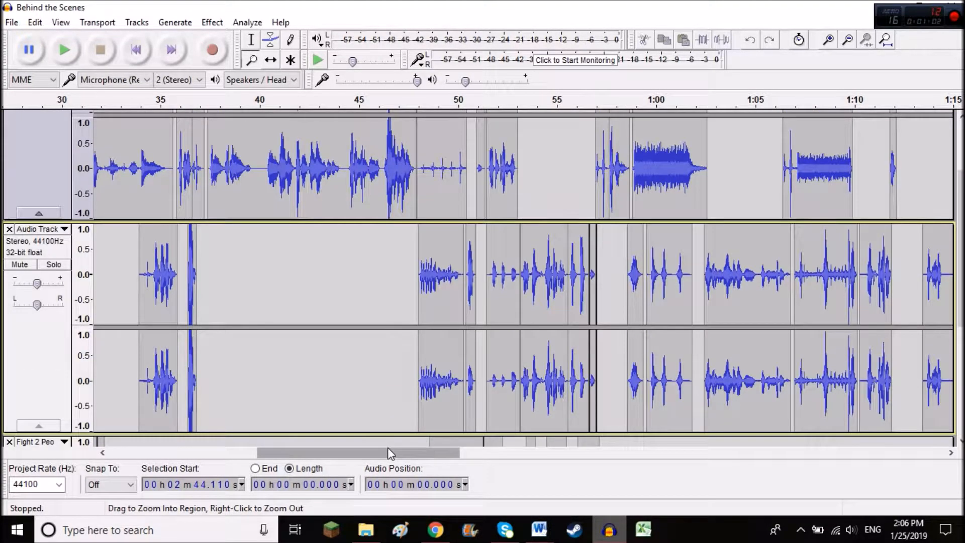
drag(387, 451, 239, 451)
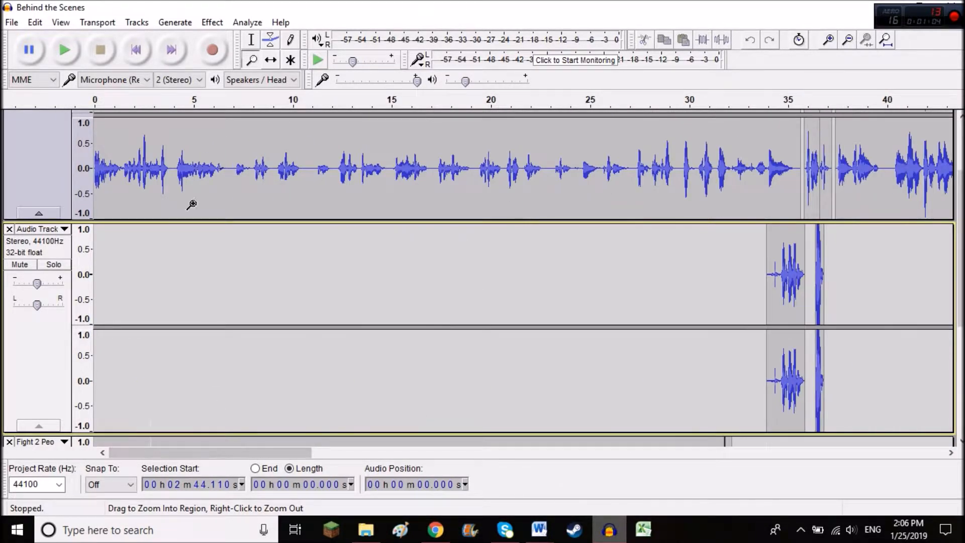
Use the Selection tool to play back the top track from 6.762 s, stopping playback after listening
click(251, 40)
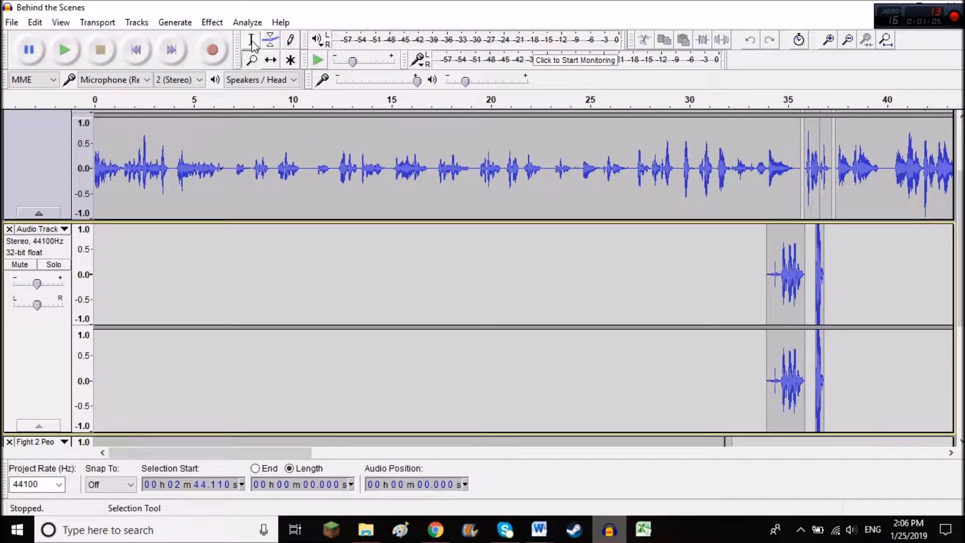
scroll(232, 224, up, 3)
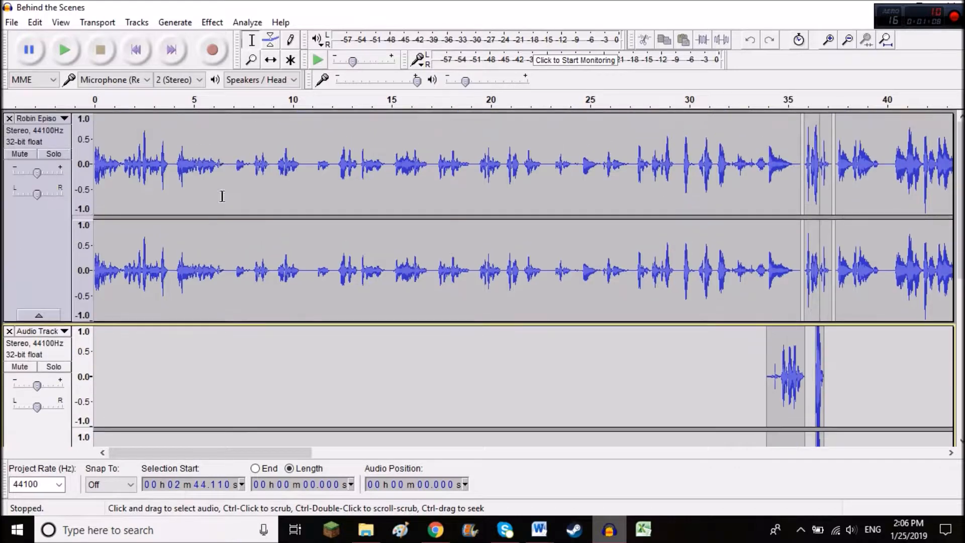
click(228, 167)
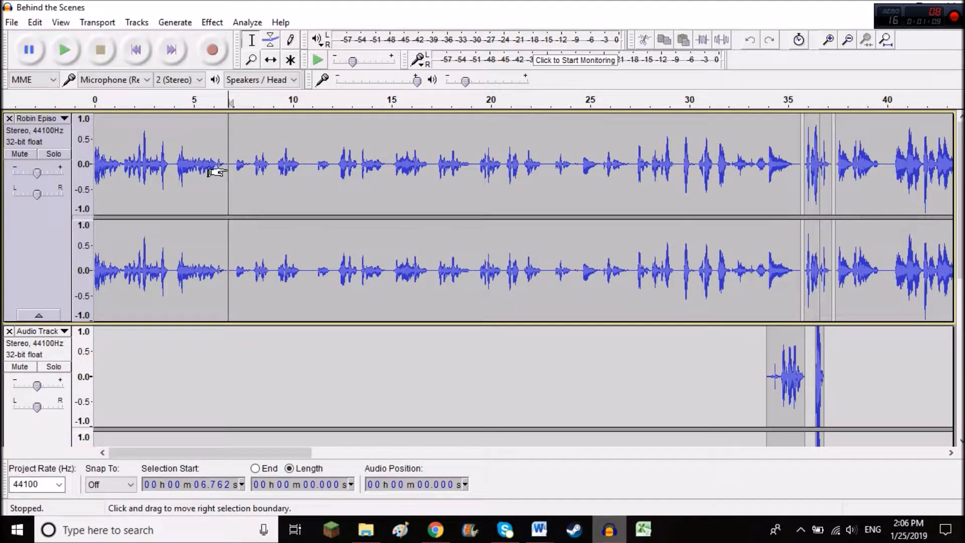
key(space)
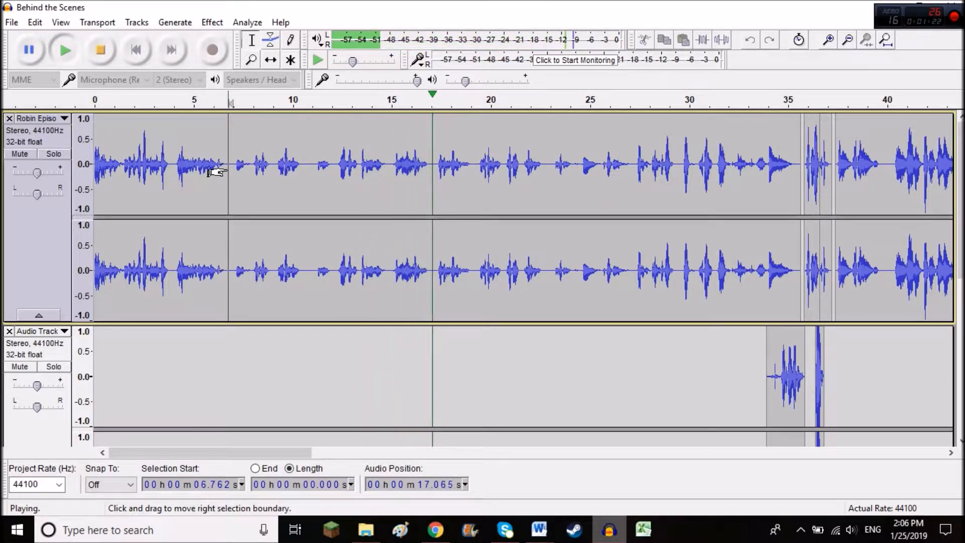
key(space)
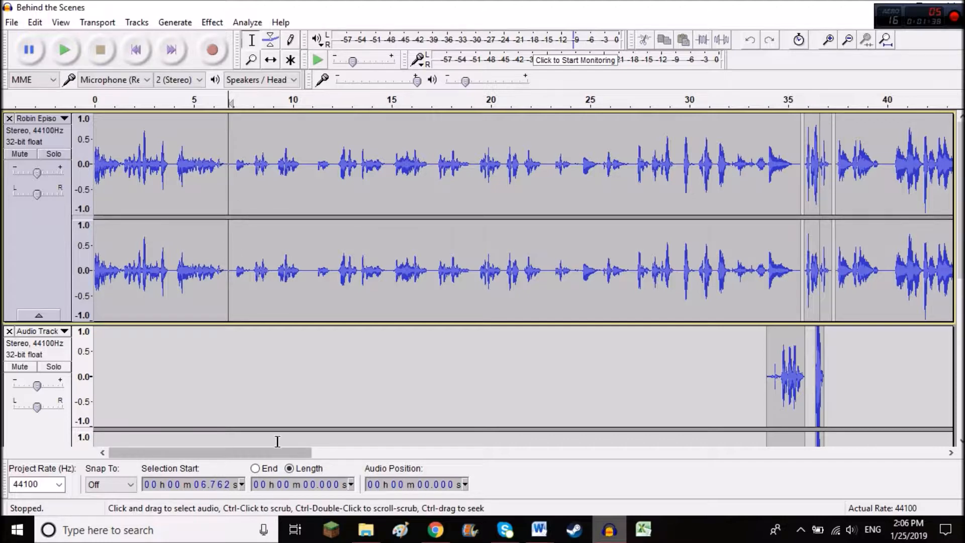
scroll(277, 437, down, 2)
scroll(251, 155, up, 2)
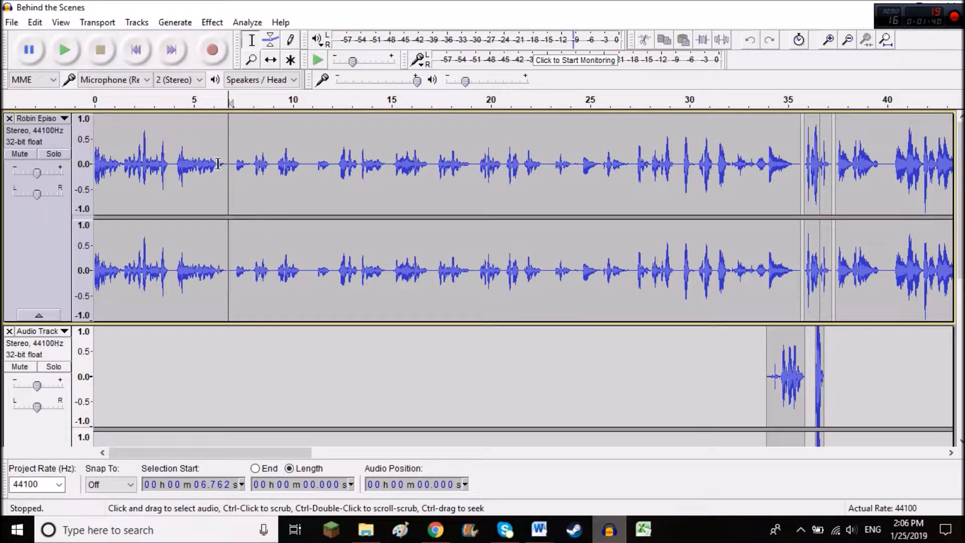
Remove the 5.509 s passage relocated to 5.867 s in the top track, plus 0.608 s of silence at 5.080 s
drag(120, 160, 318, 166)
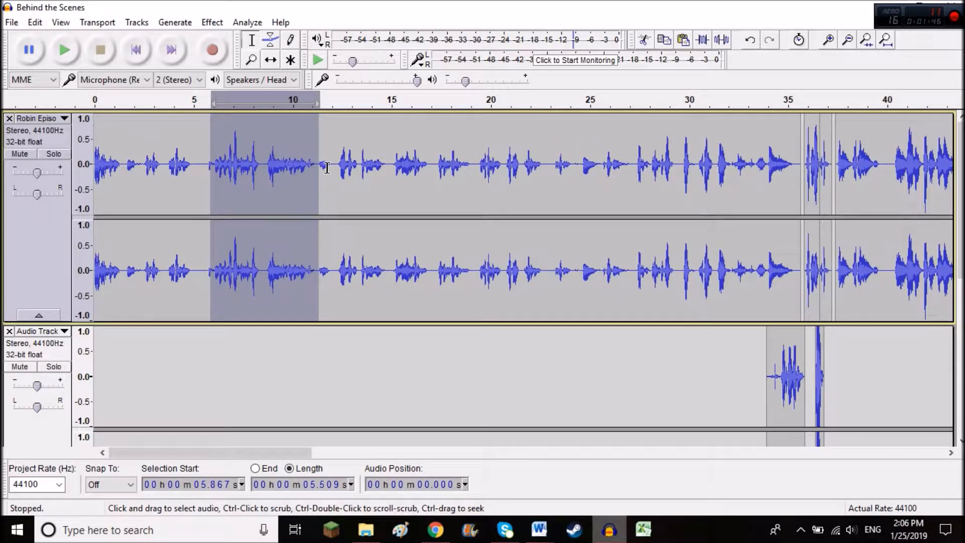
key(Delete)
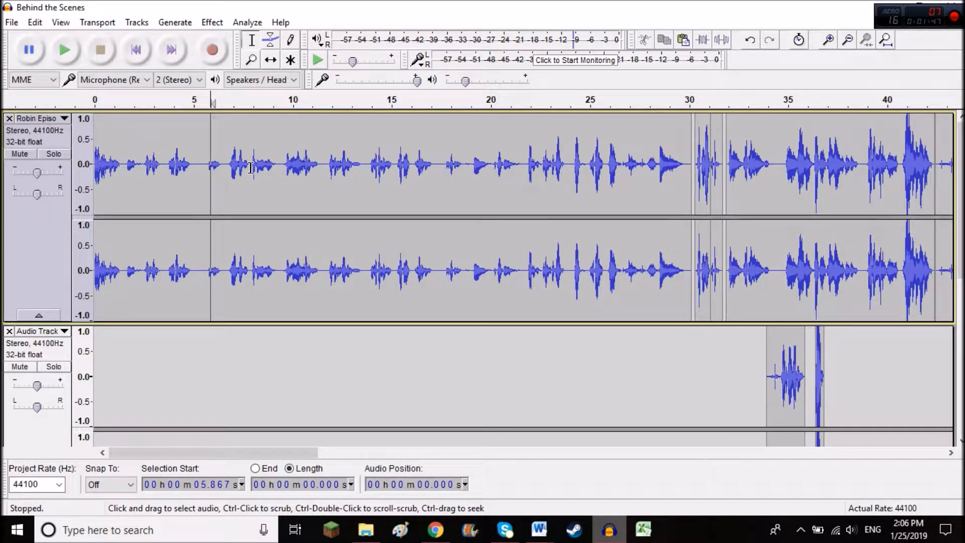
click(206, 165)
drag(204, 164, 195, 166)
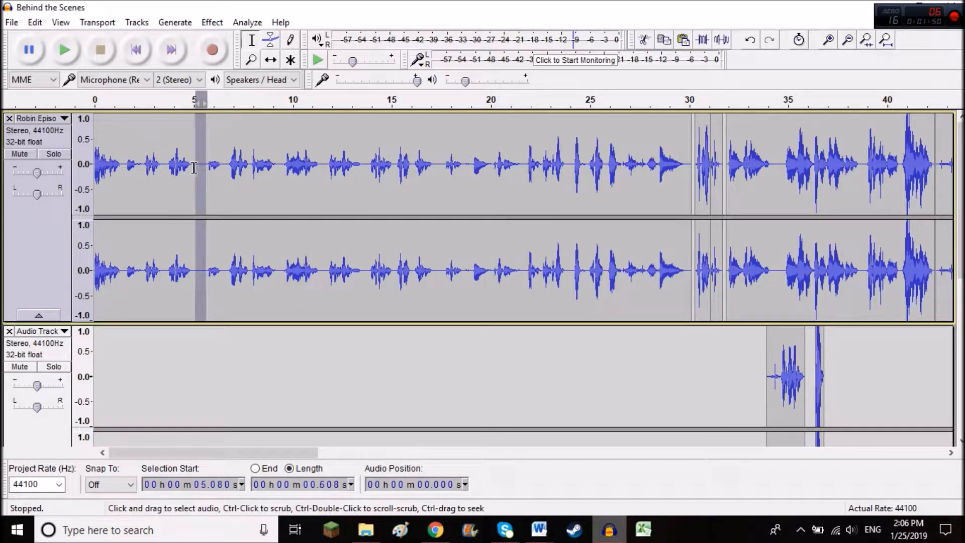
key(Delete)
Play back the edited opening of the top track from 3.506 s to check the cut
click(163, 152)
key(space)
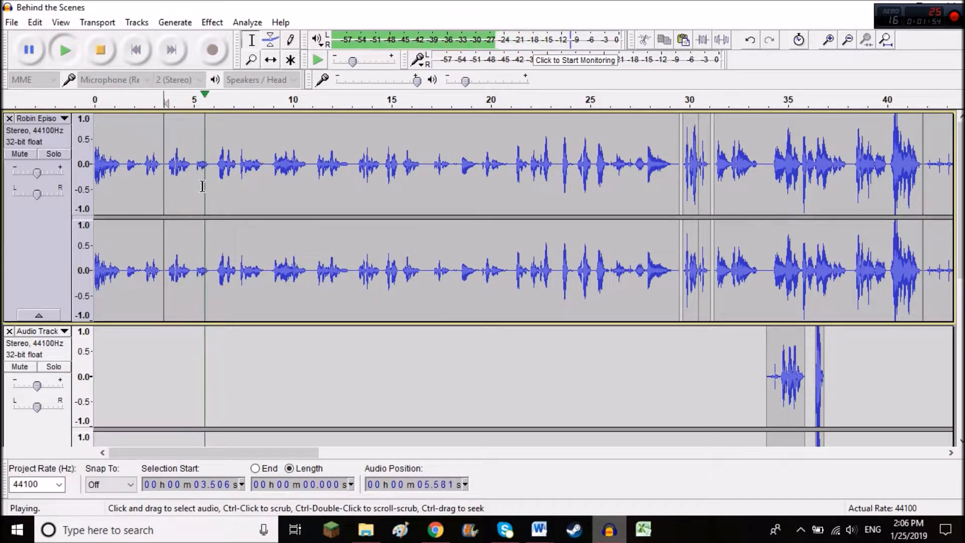
key(space)
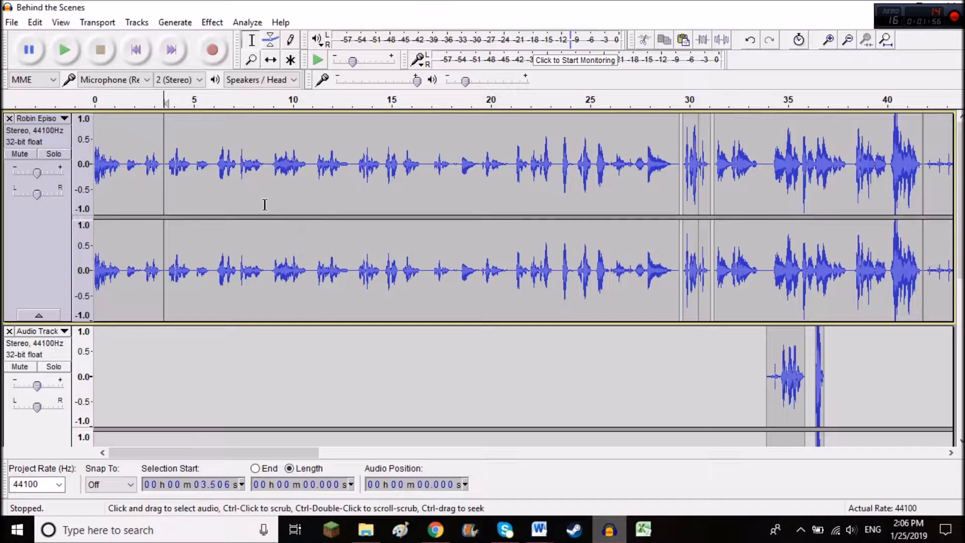
Review the clips around the 30-second mark and play the top track from 29.722 s
drag(277, 454, 316, 448)
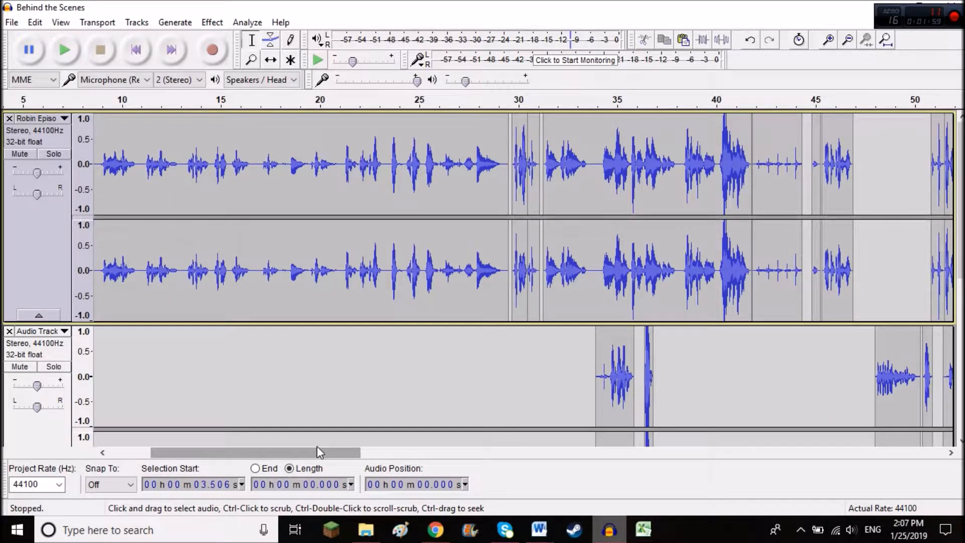
scroll(371, 346, down, 10)
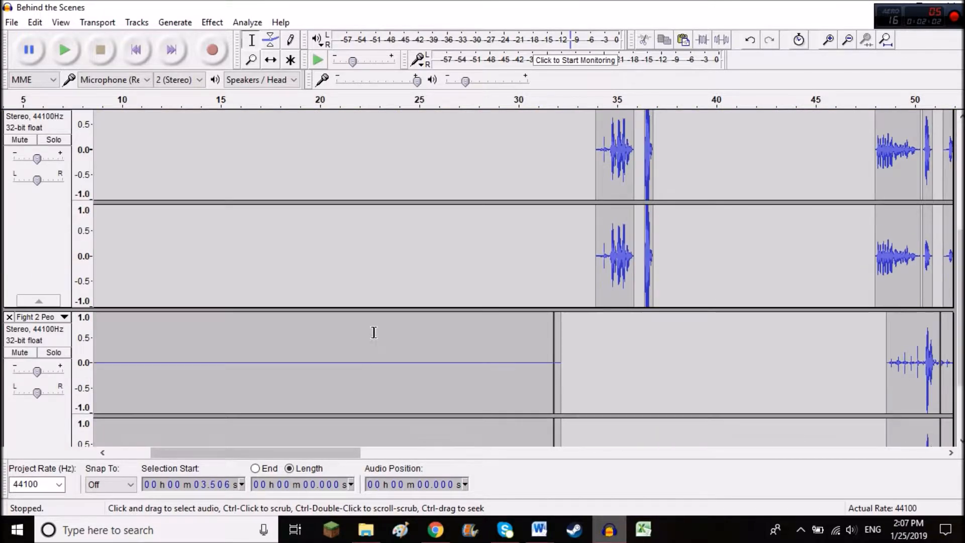
scroll(366, 367, up, 10)
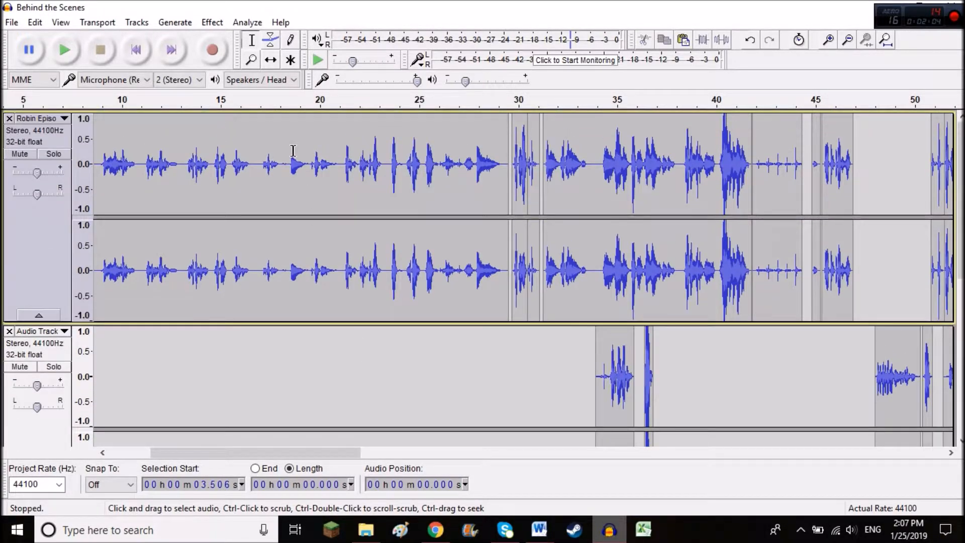
scroll(352, 302, down, 6)
scroll(409, 306, up, 6)
click(512, 162)
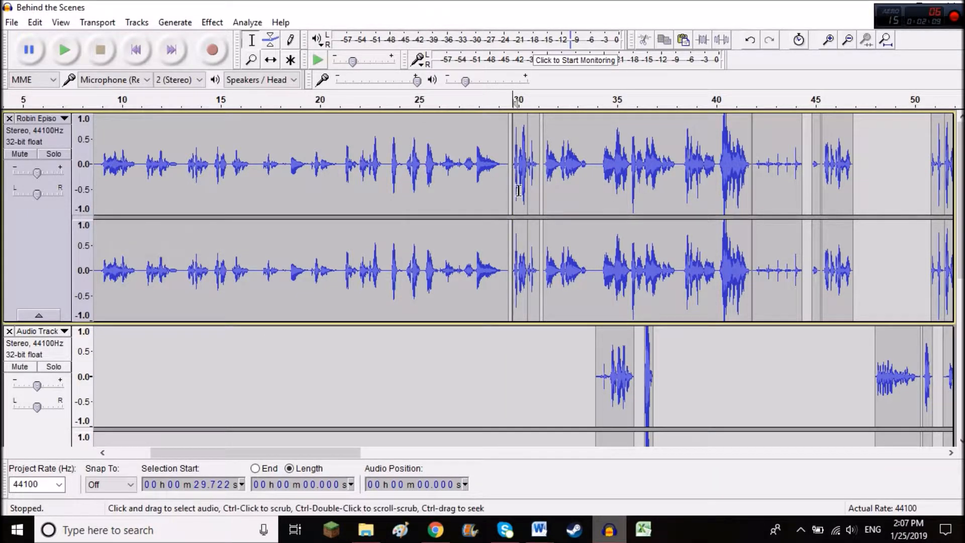
key(space)
key(space)
Listen to the top track's audio from 25.937 s and again from 25.186 s
click(437, 161)
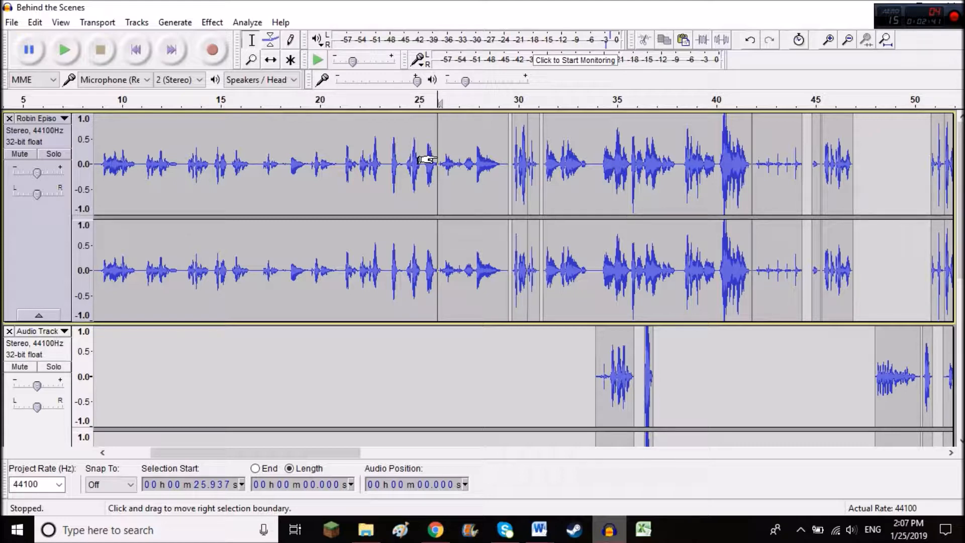
key(space)
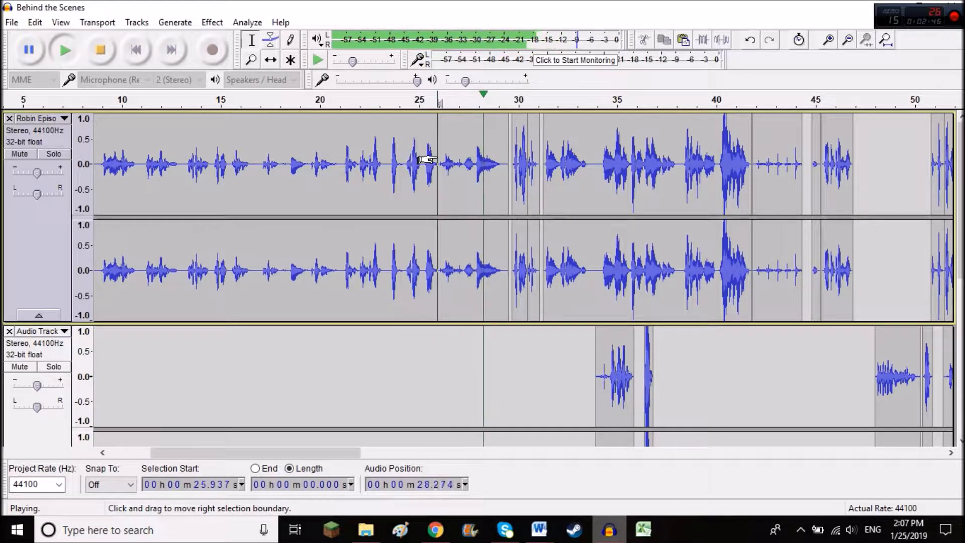
key(space)
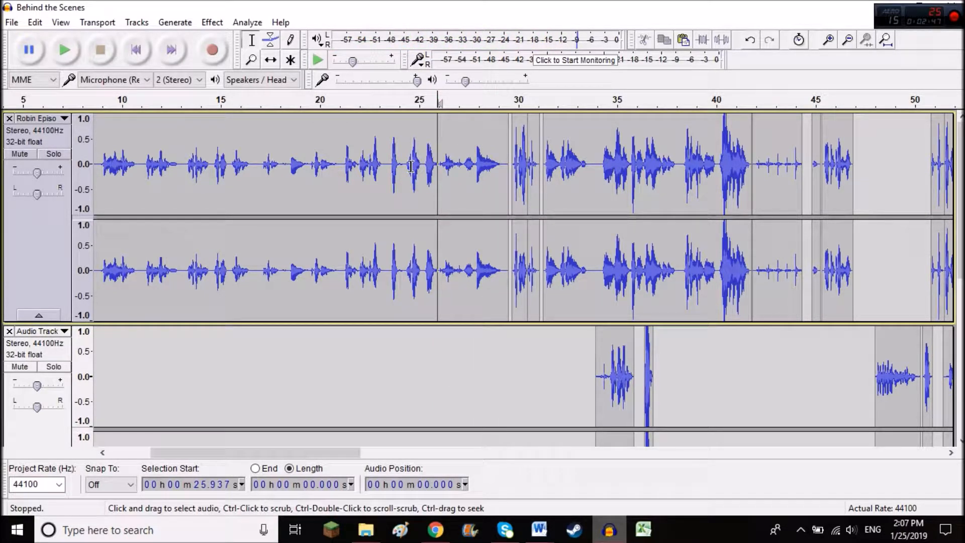
click(427, 162)
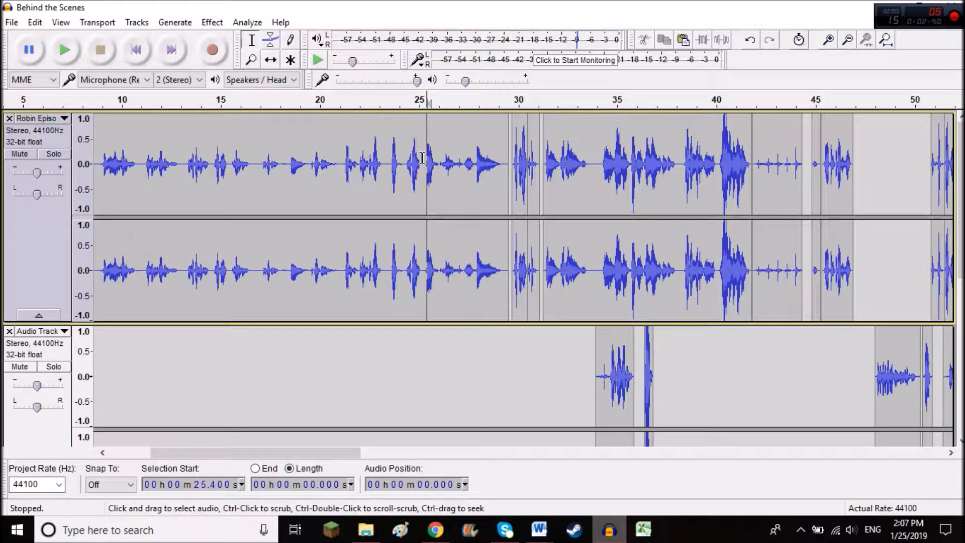
click(422, 162)
key(space)
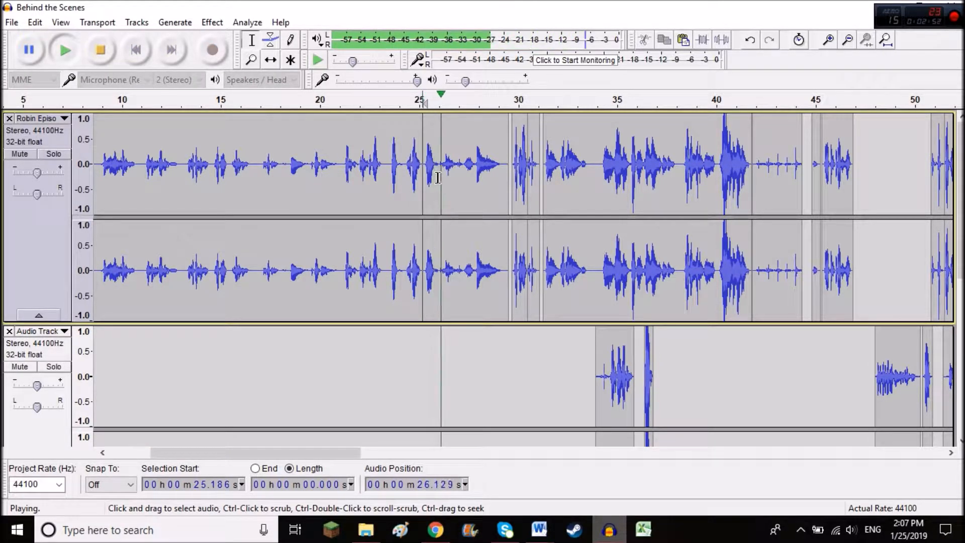
key(space)
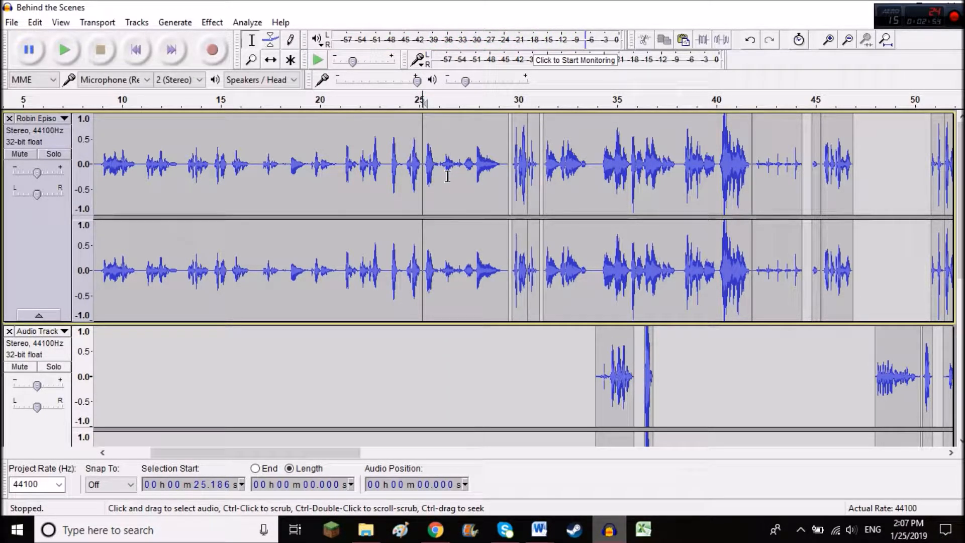
Play the top track from 27.153 s, starting and stopping playback repeatedly to listen to the sound there
click(461, 154)
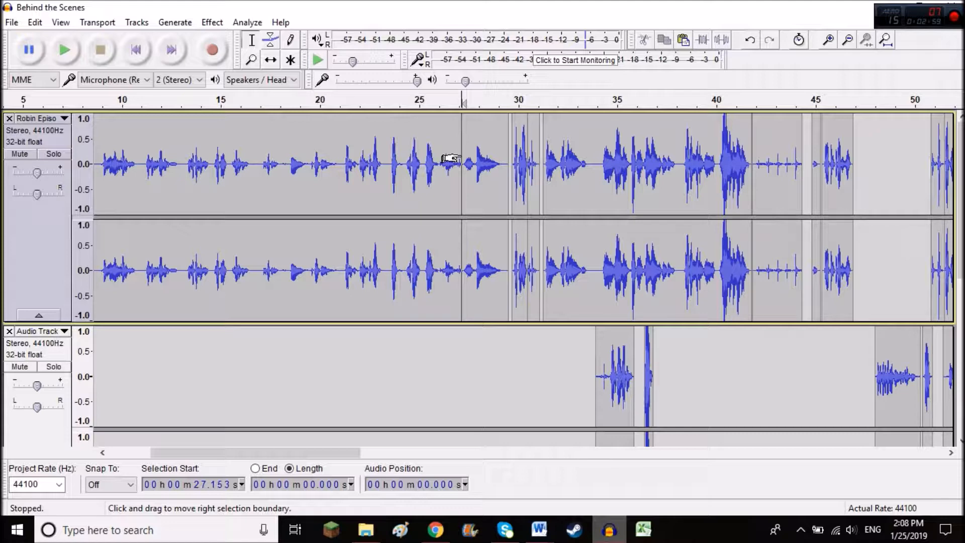
key(space)
key(space)
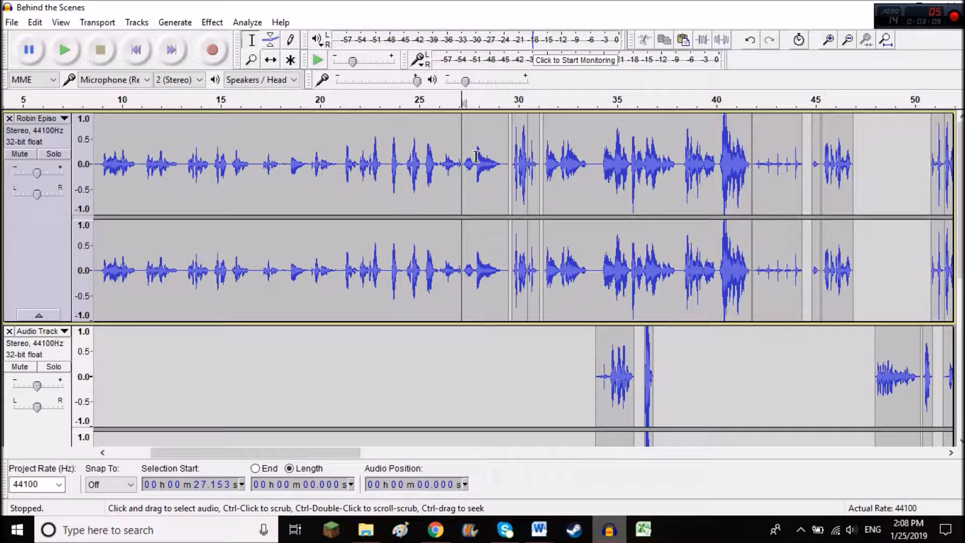
key(space)
key(space)
key(space)
Play the top track from 2 min 12.476 s, at the start of the loud clip
drag(288, 454, 795, 462)
click(480, 158)
key(space)
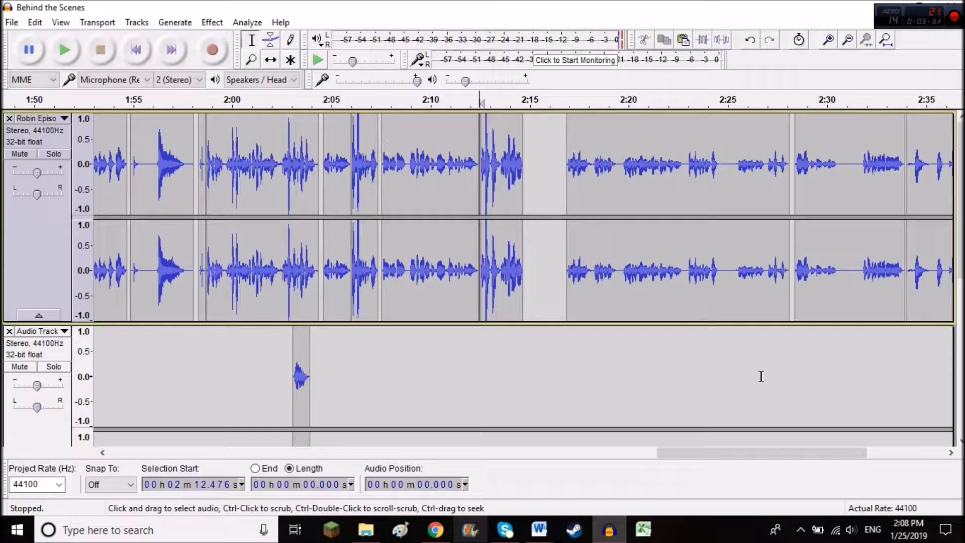
Play the sound in the top track starting at 1 min 56.198 s
drag(767, 452, 718, 454)
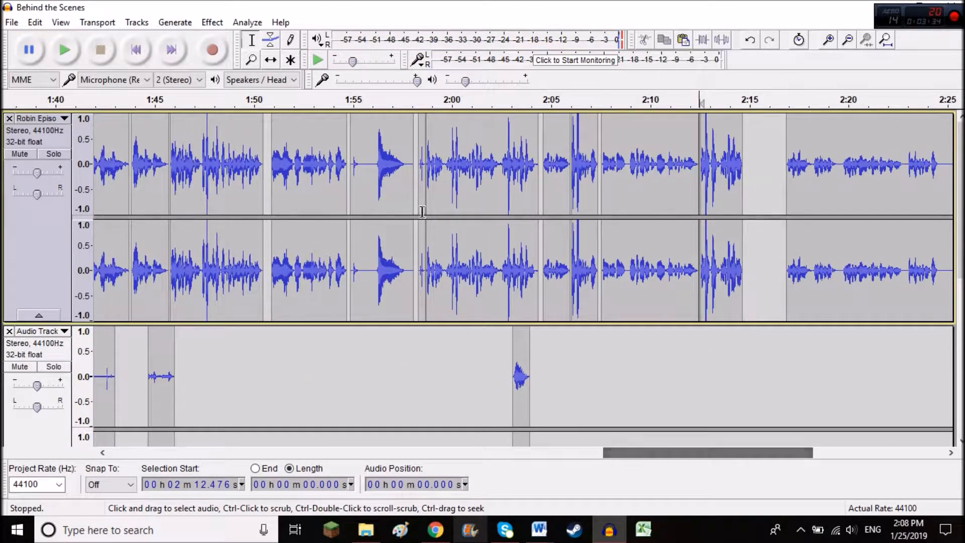
click(374, 150)
key(space)
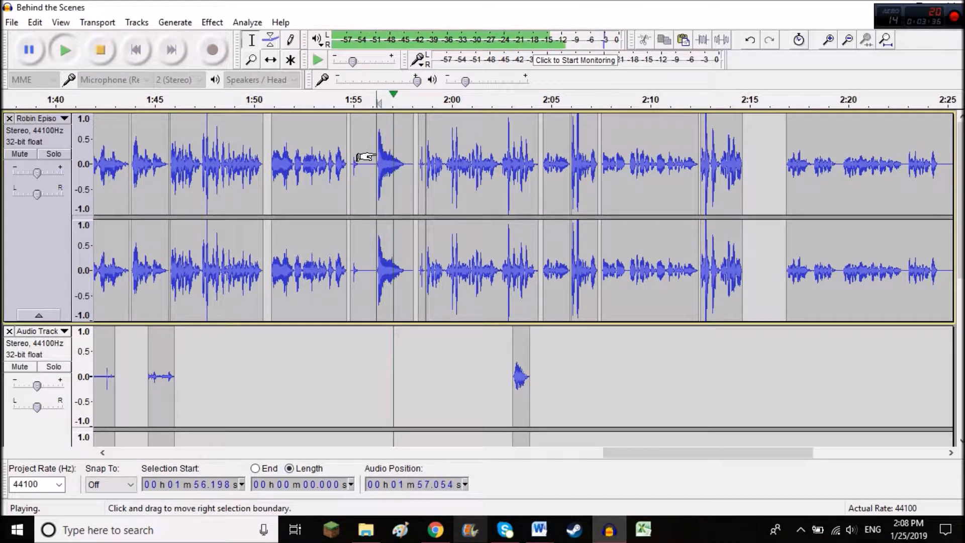
key(space)
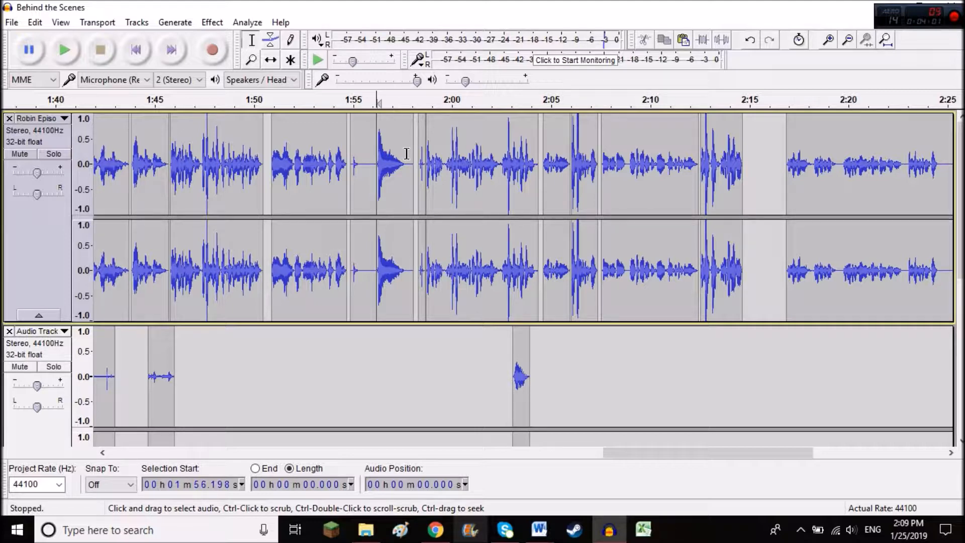
Select the loud sound in the top track from 1 min 56.126 s, 1.646 s long, and try an amplification of -6.8 dB
drag(406, 153, 376, 169)
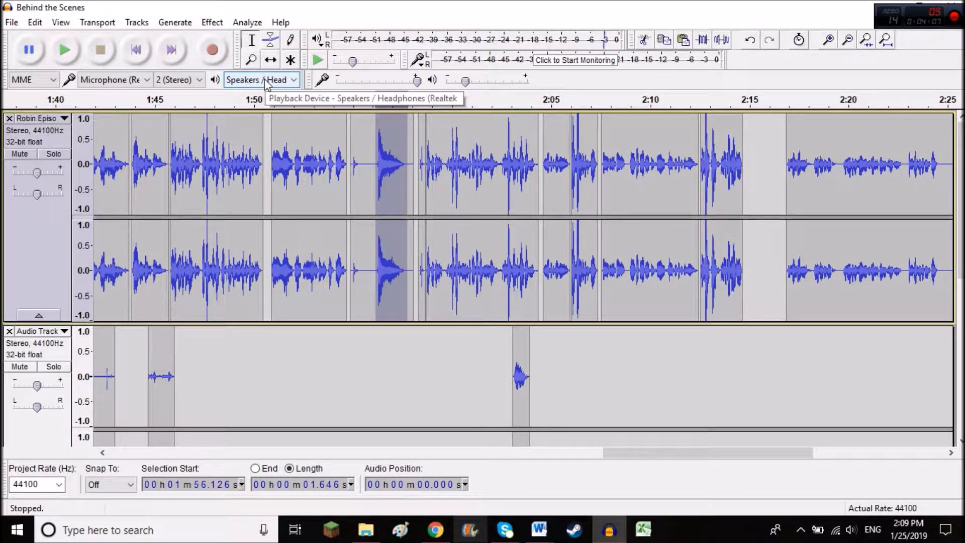
click(212, 22)
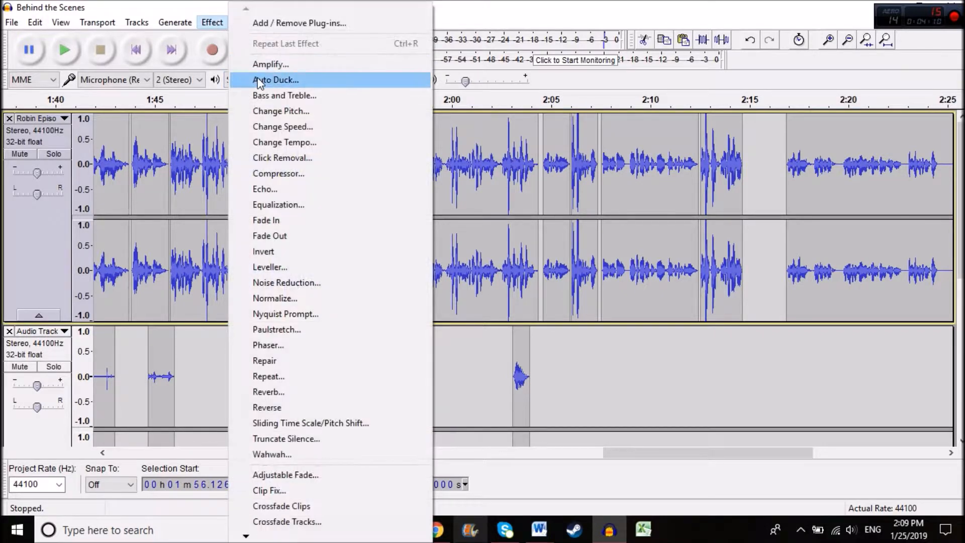
click(297, 64)
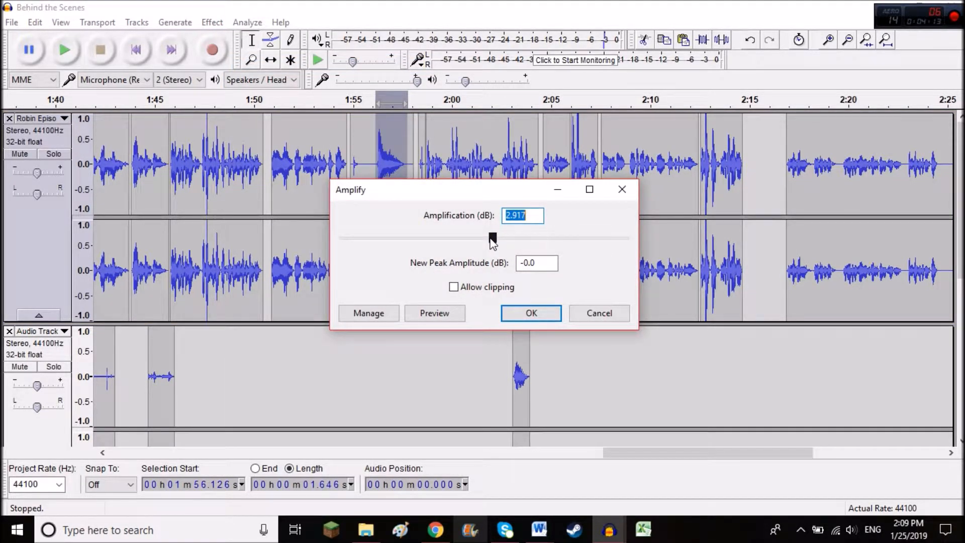
drag(490, 239, 464, 240)
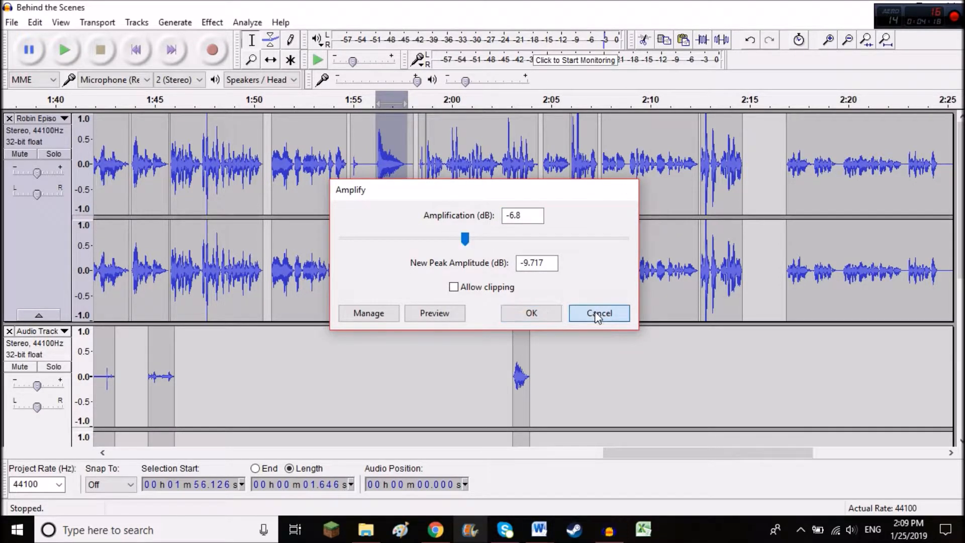
click(597, 318)
Try Change Pitch on the selected loud sound, previewing it at a lower pitch and again at a higher pitch
click(213, 23)
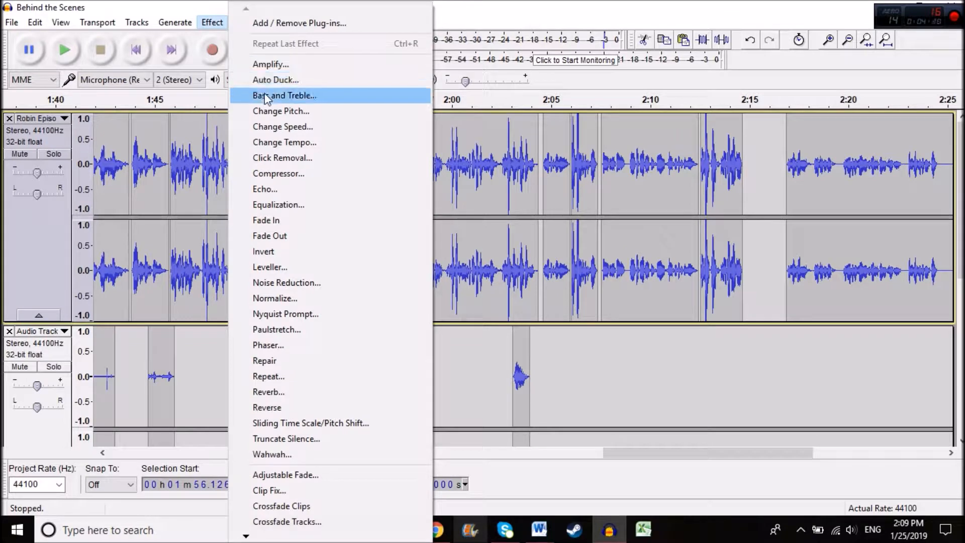
click(296, 113)
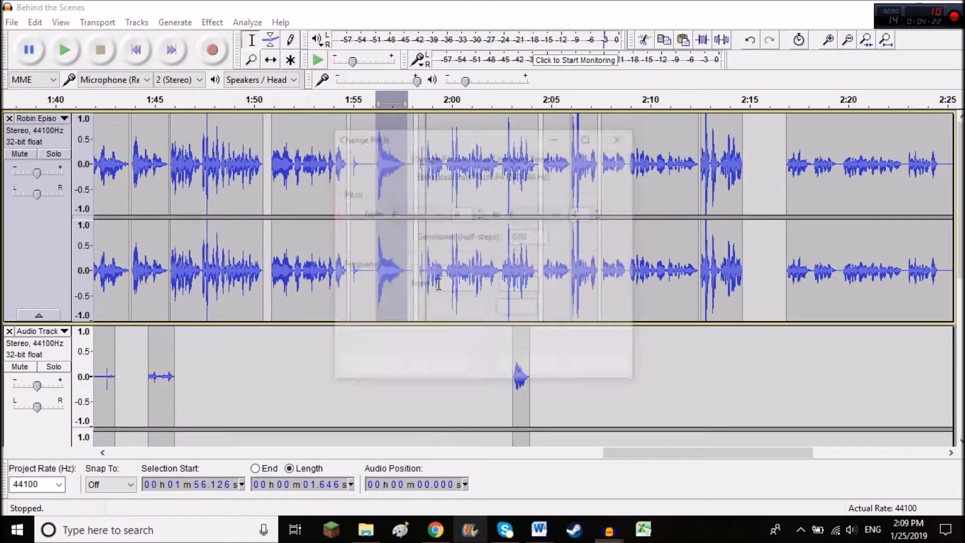
drag(477, 330, 408, 331)
click(430, 366)
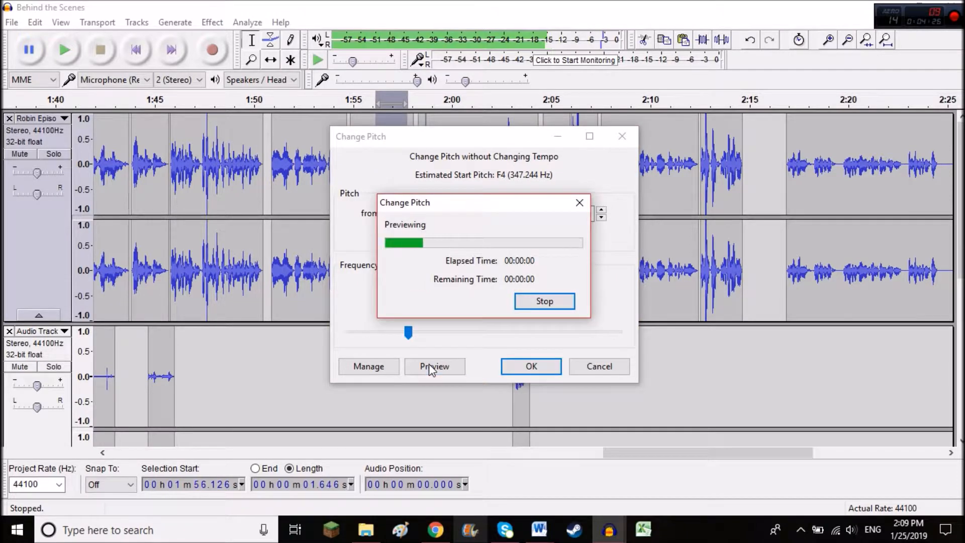
drag(408, 333, 523, 331)
click(437, 366)
click(515, 370)
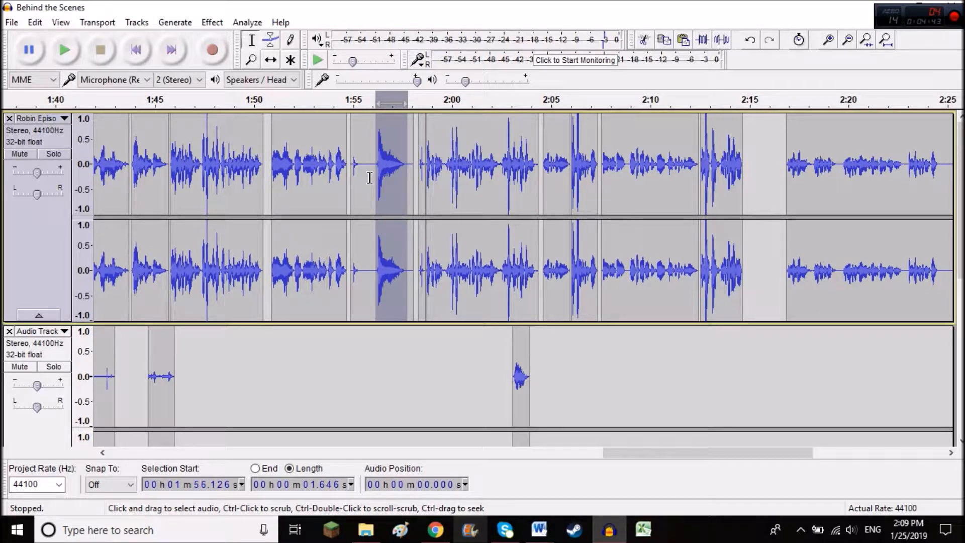
Play the top track from 1 min 54.803 s, just before the loud sound
click(349, 281)
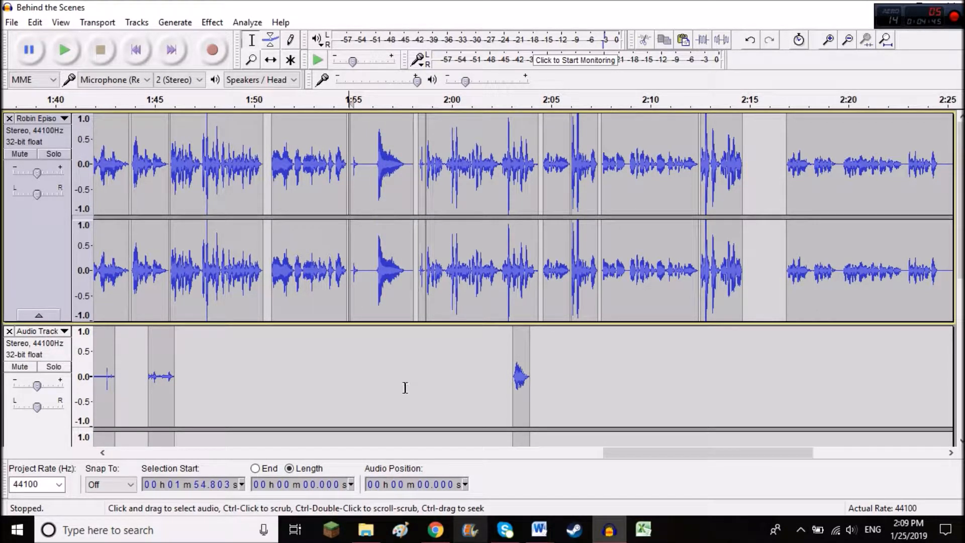
key(space)
key(space)
Look through the clips in the stacked tracks from about 2 min back to about 20 s on the timeline
drag(624, 454, 614, 452)
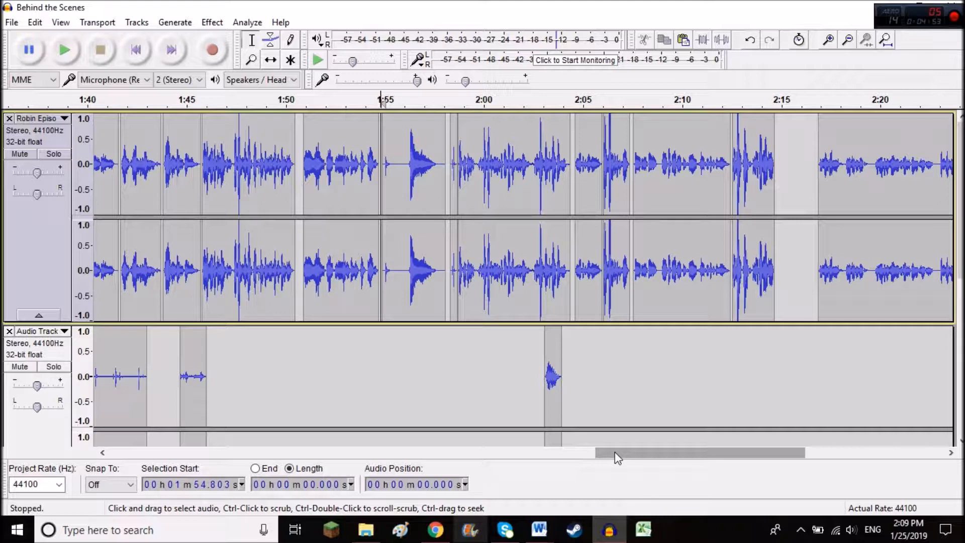
drag(614, 451, 589, 461)
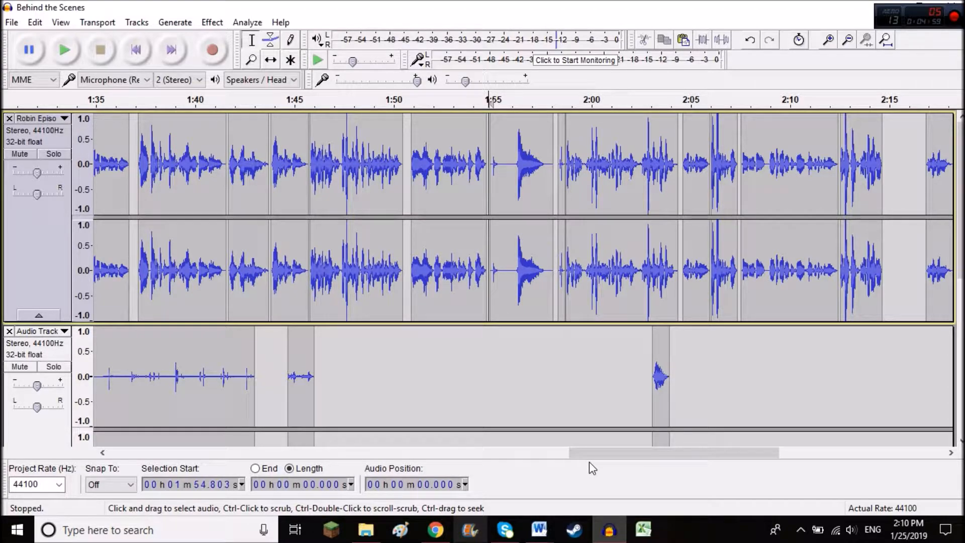
scroll(595, 319, down, 3)
scroll(594, 319, up, 2)
drag(613, 455, 533, 454)
scroll(276, 370, down, 3)
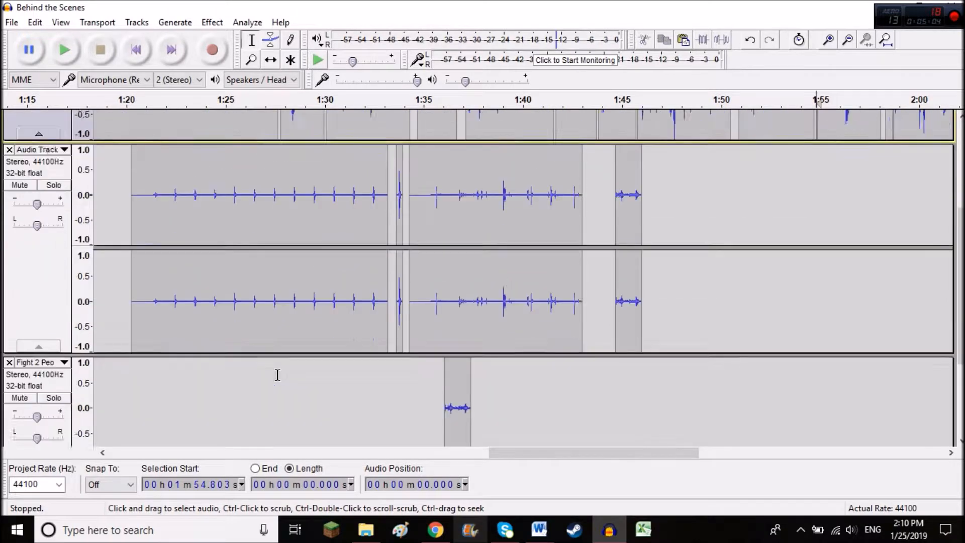
scroll(275, 369, up, 1)
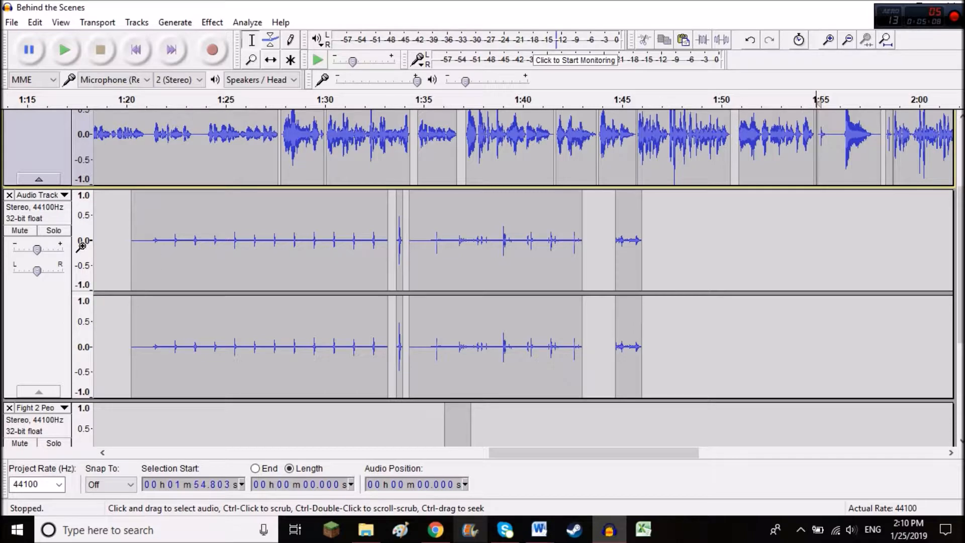
scroll(165, 293, up, 2)
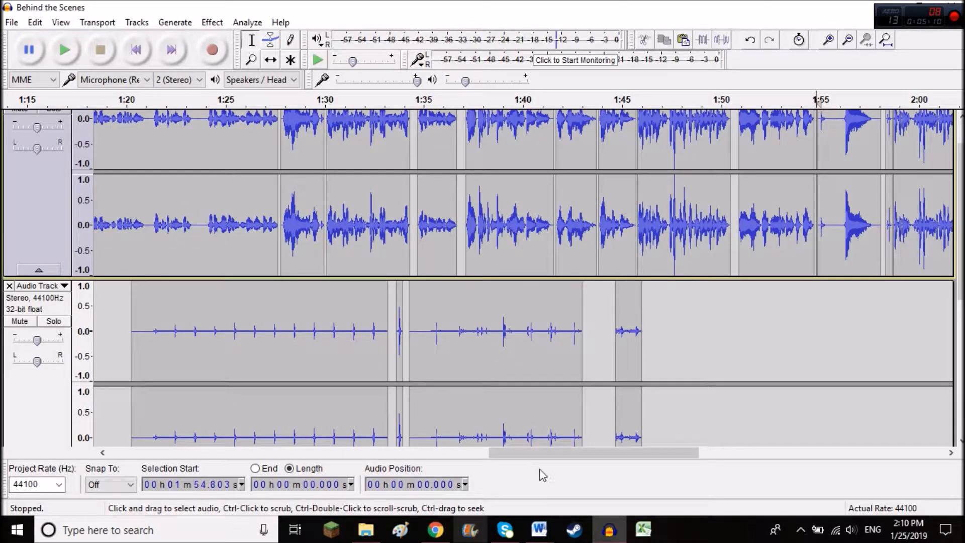
drag(552, 454, 452, 454)
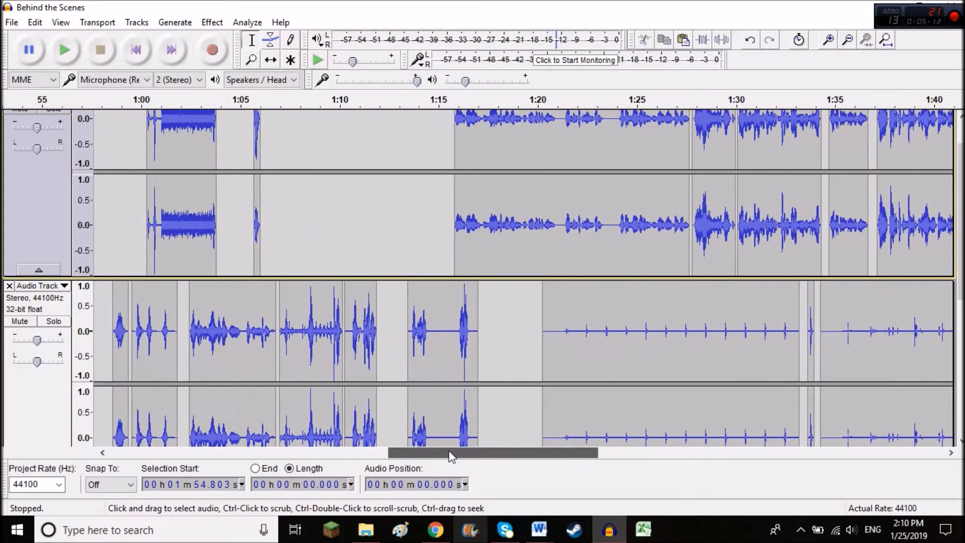
scroll(399, 419, up, 1)
scroll(101, 339, down, 1)
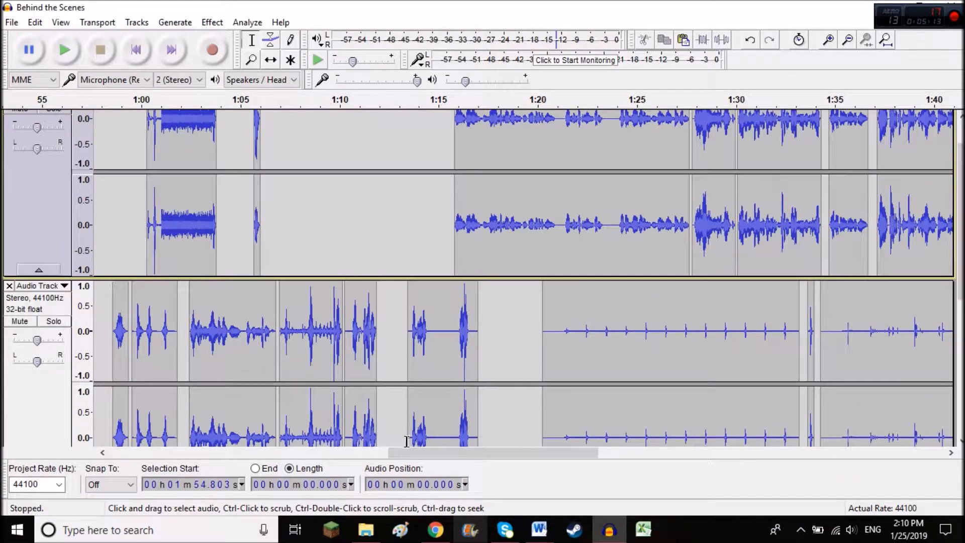
drag(417, 456, 228, 440)
scroll(216, 362, up, 1)
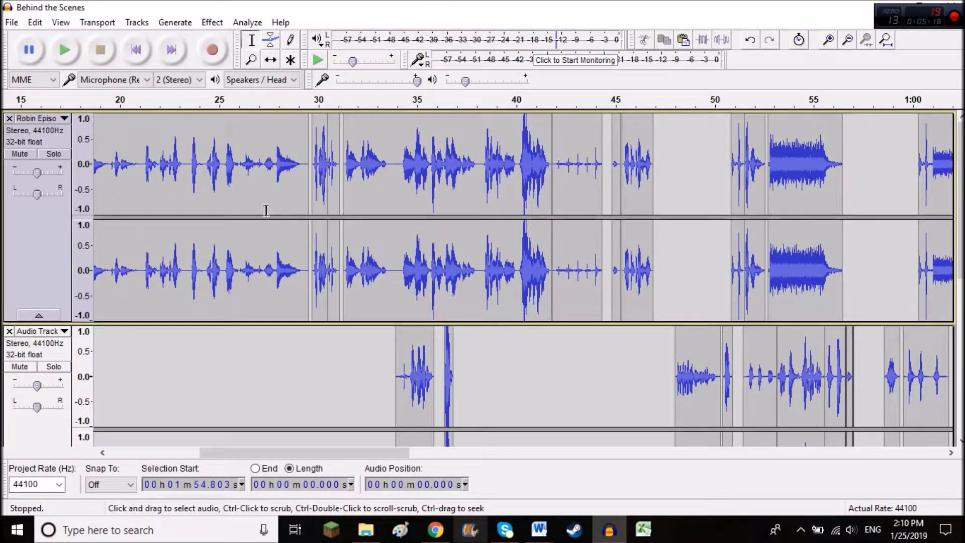
Listen to the top track from 27.618 s and again from the clip start at 29.722 s
click(270, 145)
key(space)
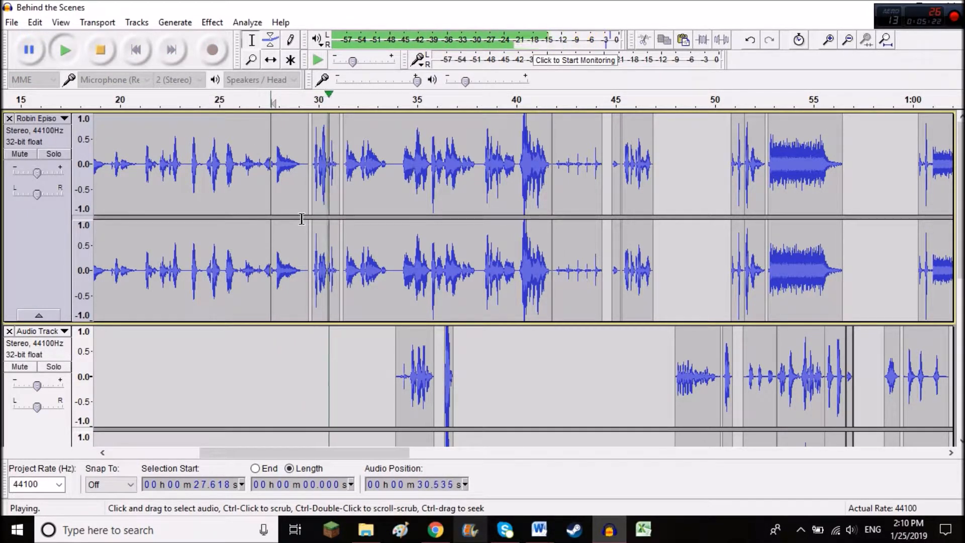
key(space)
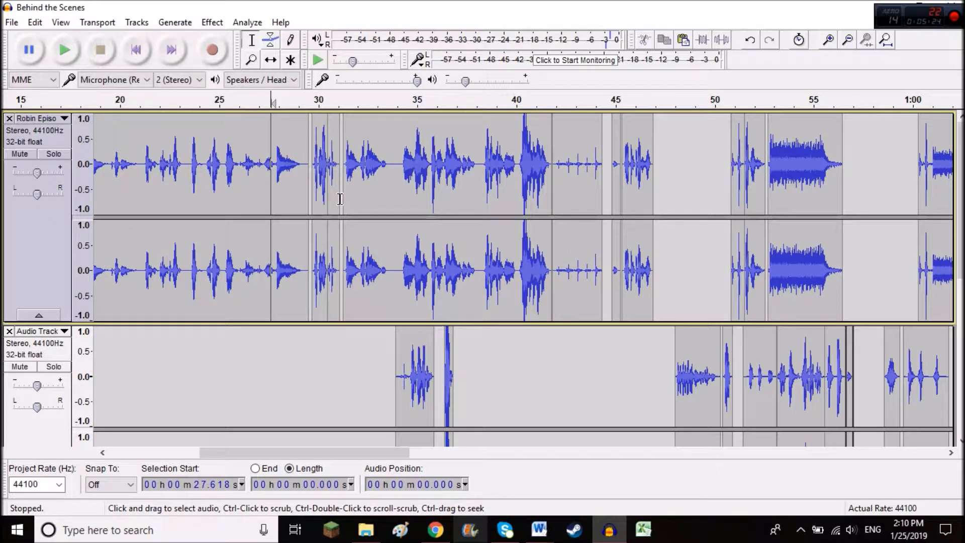
click(312, 163)
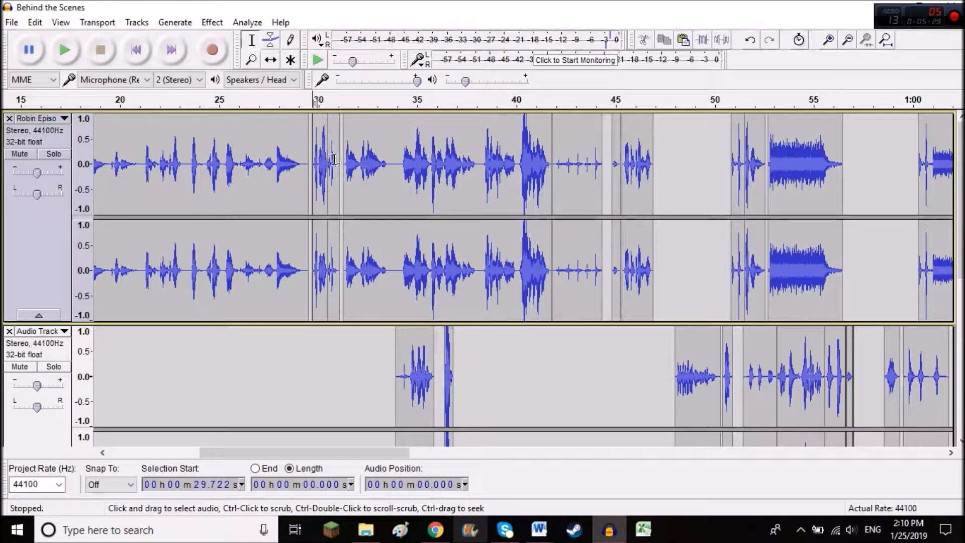
key(space)
key(space)
Check the short clips around 30 s in the top track and play them from 30.015 s
click(327, 158)
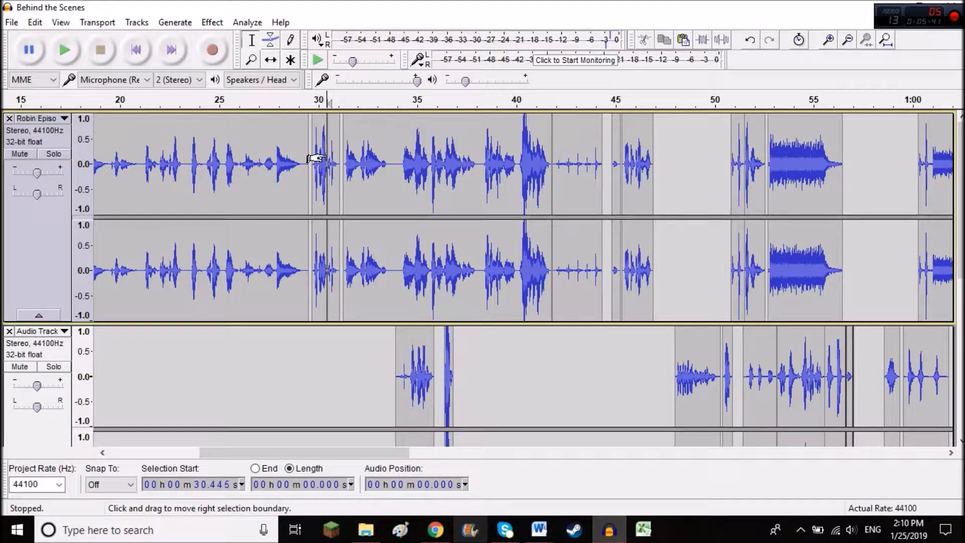
click(317, 154)
click(313, 152)
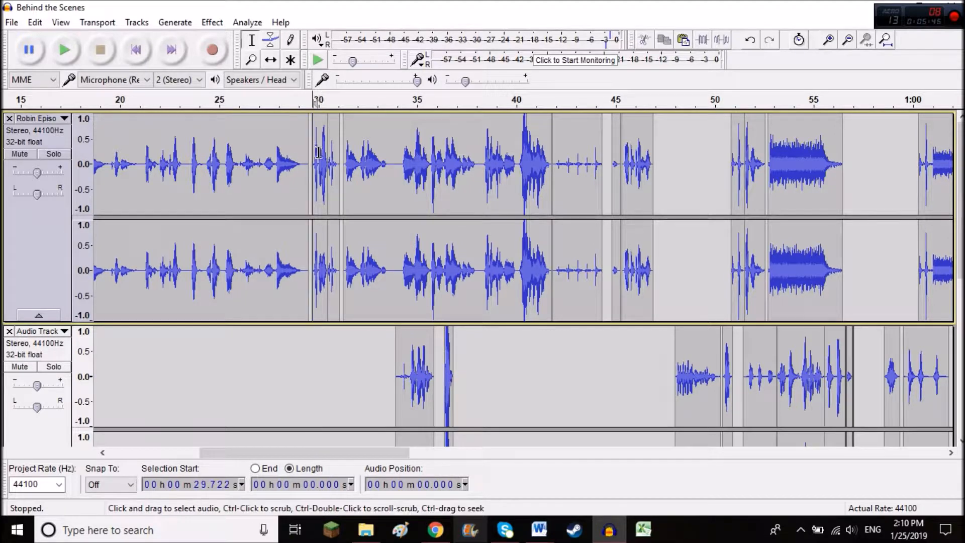
click(318, 150)
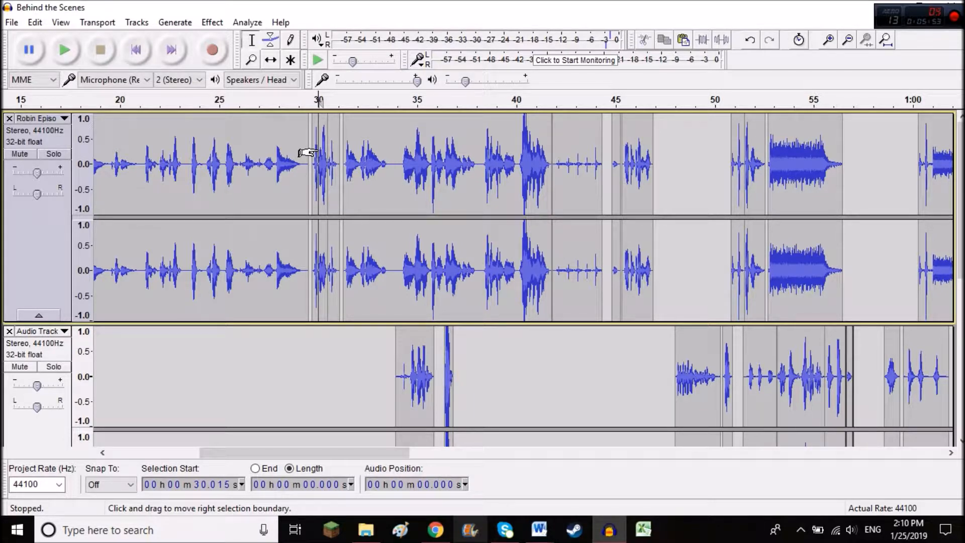
key(space)
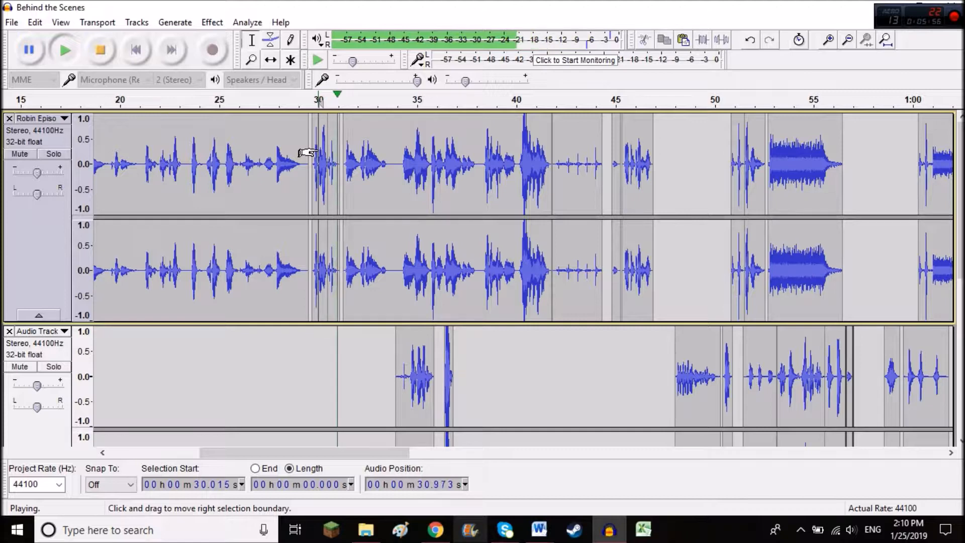
key(space)
Listen to the top track from 31.787 s and again from the loud peak at 40.211 s
click(343, 145)
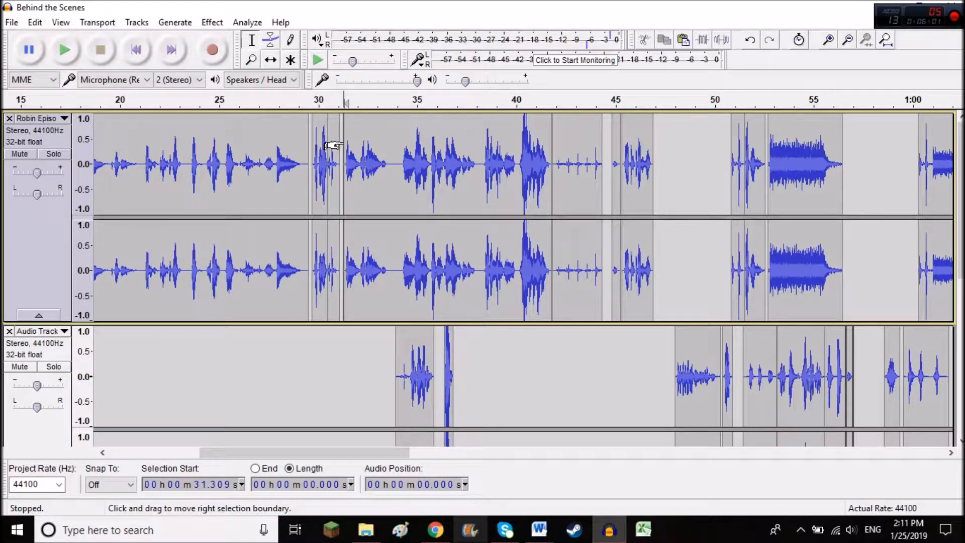
click(353, 146)
key(space)
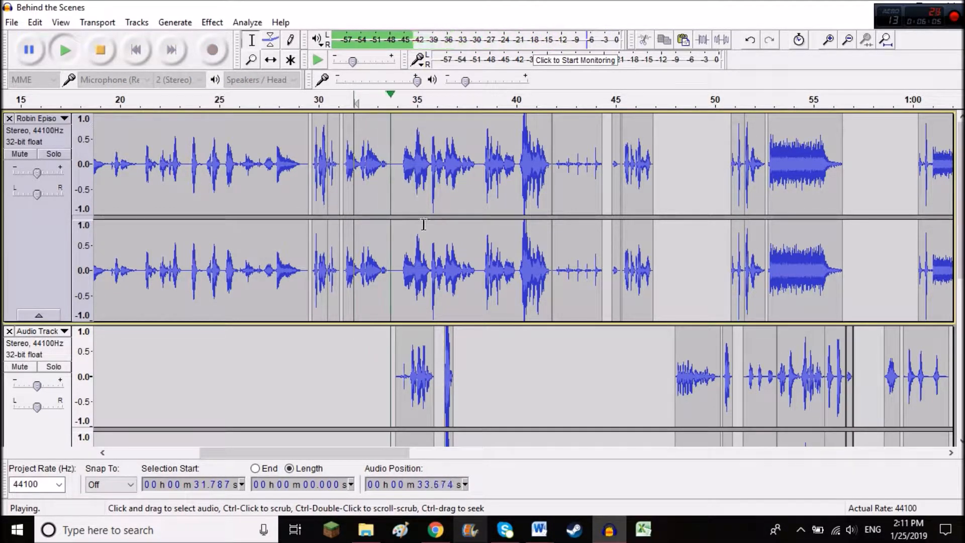
key(space)
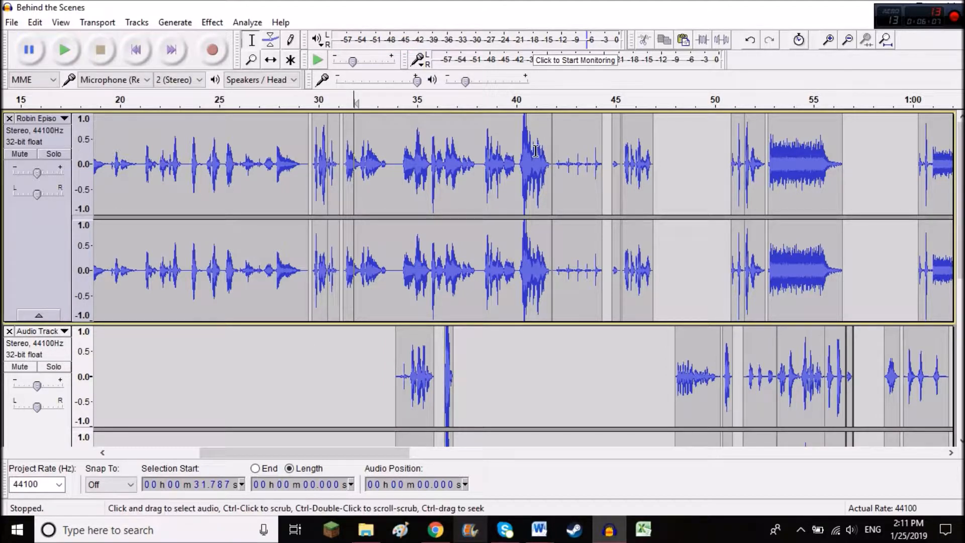
click(520, 144)
key(space)
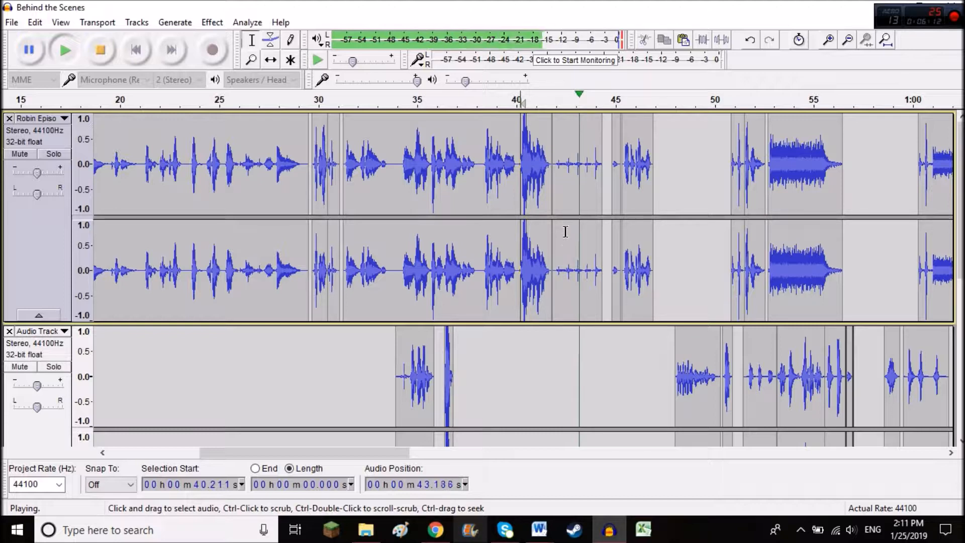
key(space)
Select the quiet clip starting at 41.857 s in the top track and open the Change Speed effect for it
click(584, 172)
double_click(585, 172)
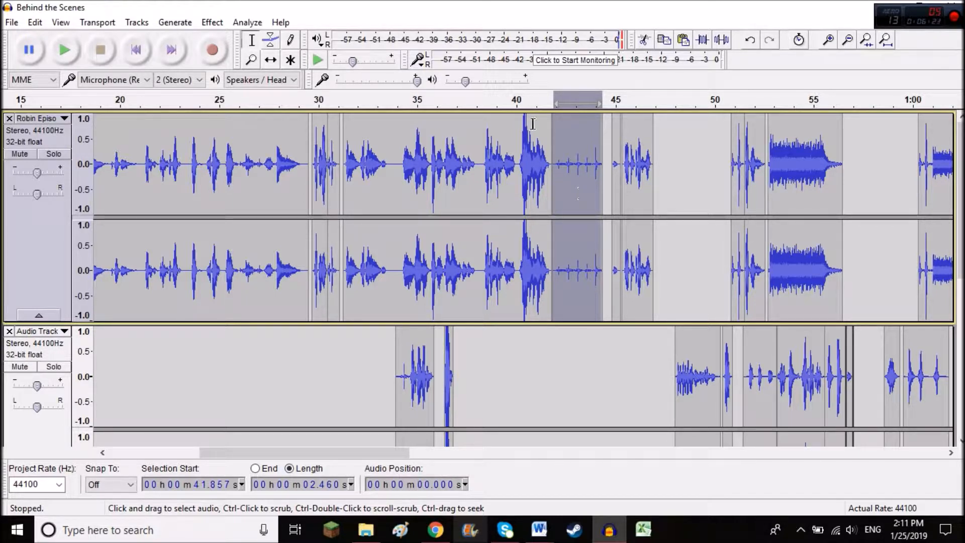
click(212, 23)
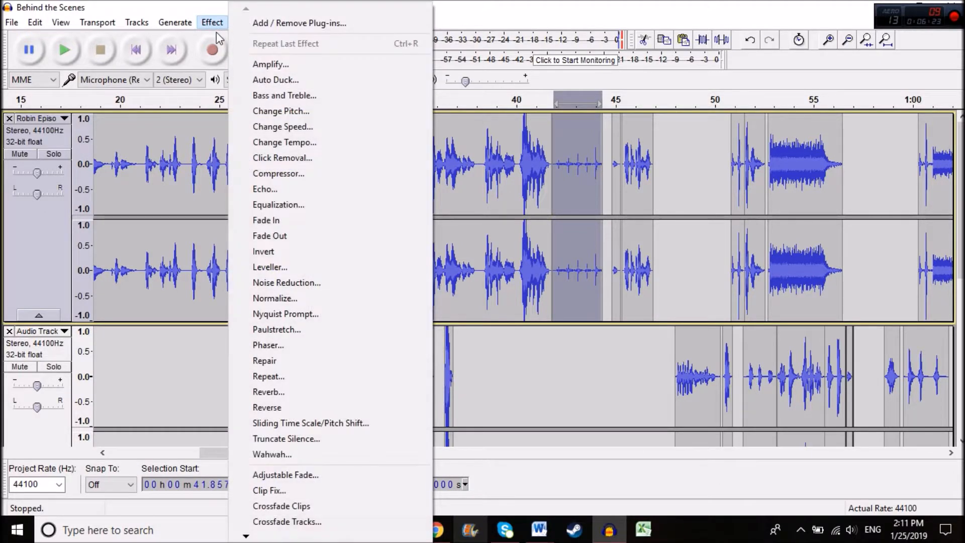
click(310, 130)
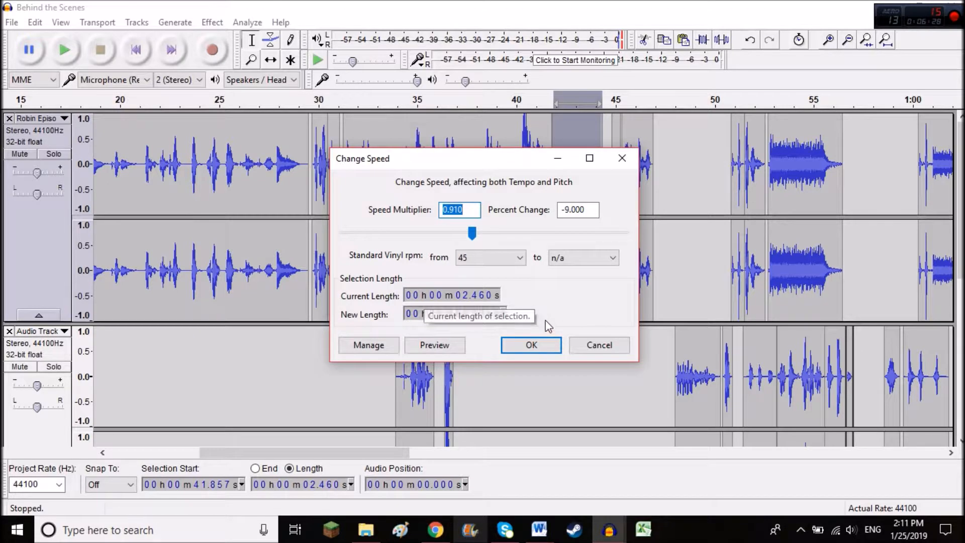
Set the speed multiplier to 1.000 and preview the selected clip at that speed
mouse_move(468, 235)
mouse_down()
mouse_move(422, 231)
mouse_move(487, 237)
mouse_up()
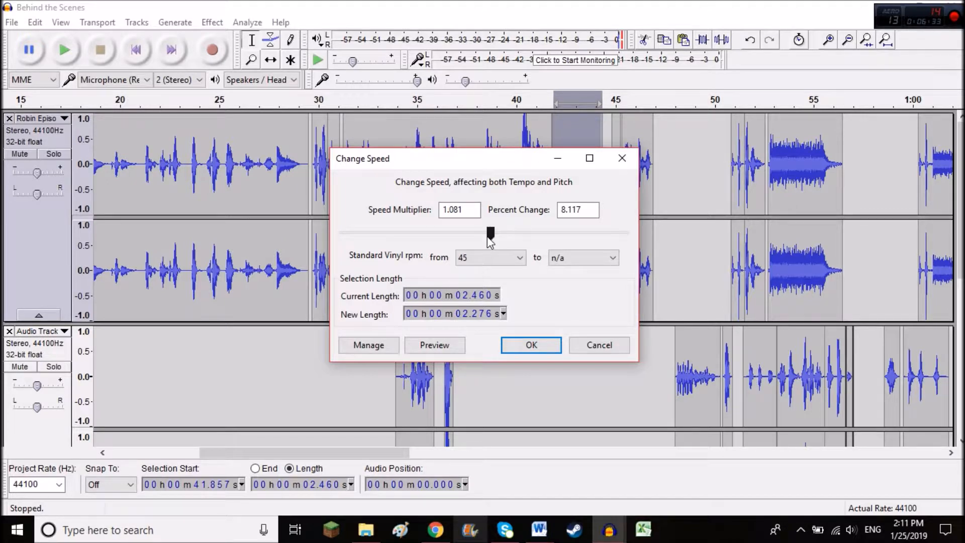
mouse_move(479, 231)
mouse_down()
mouse_move(467, 233)
mouse_move(512, 242)
mouse_move(482, 243)
mouse_up()
double_click(441, 211)
key(Tab)
mouse_move(482, 232)
mouse_down()
mouse_move(499, 234)
mouse_move(483, 235)
mouse_up()
click(430, 347)
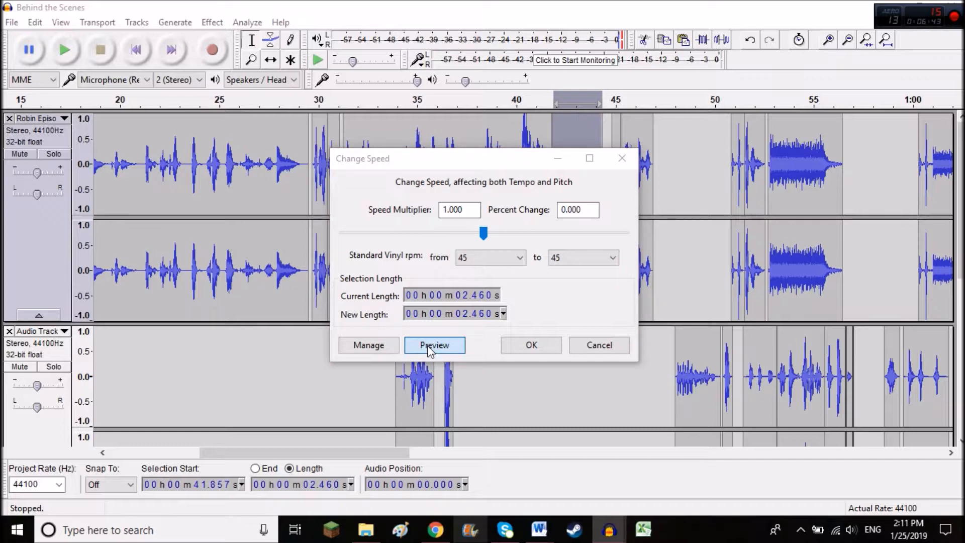
click(553, 307)
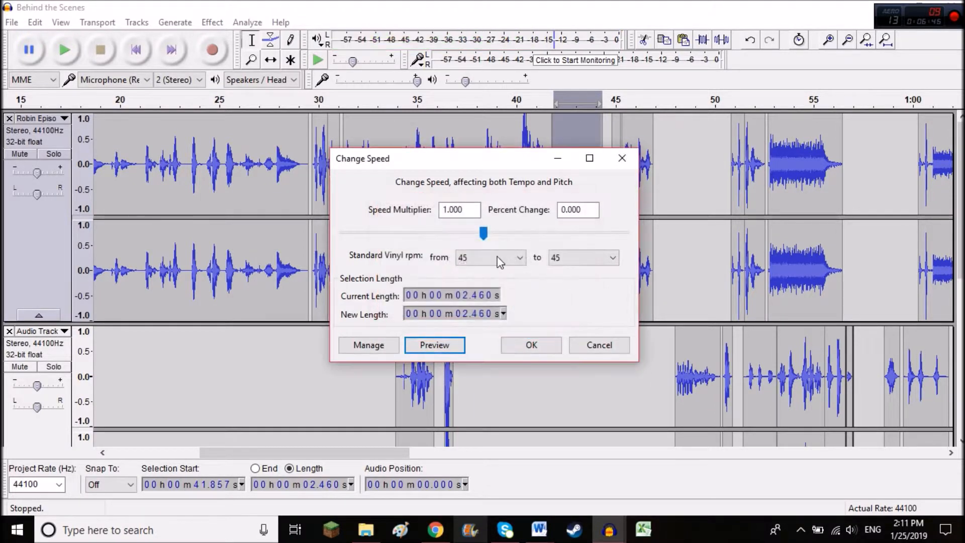
Preview the selected clip at speed multipliers of 0.810 and 1.399, and close Change Speed without applying it
drag(481, 234, 456, 233)
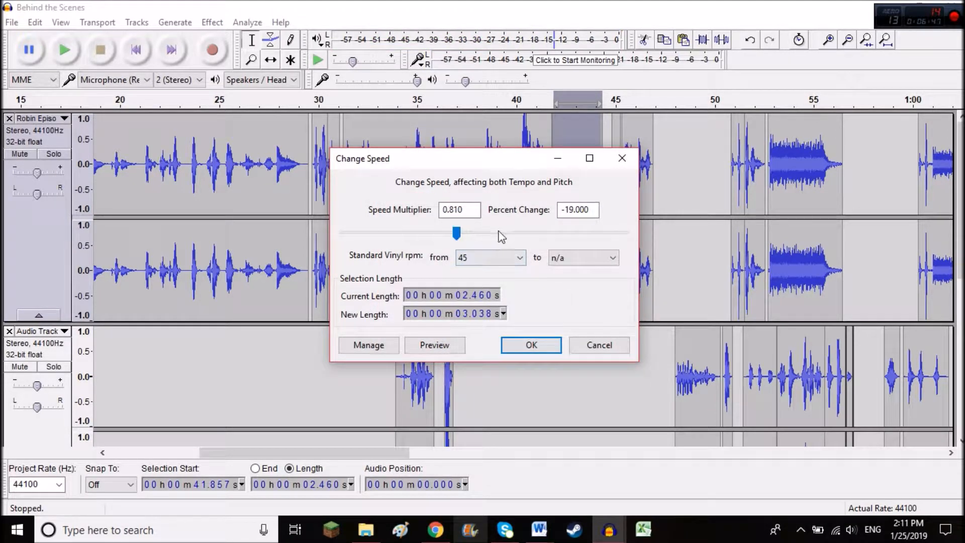
click(434, 345)
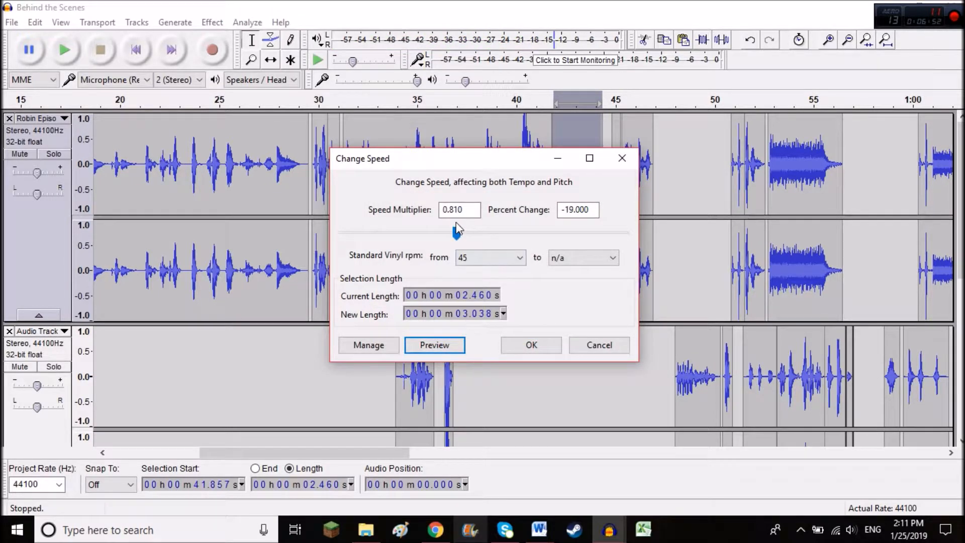
drag(458, 240, 507, 242)
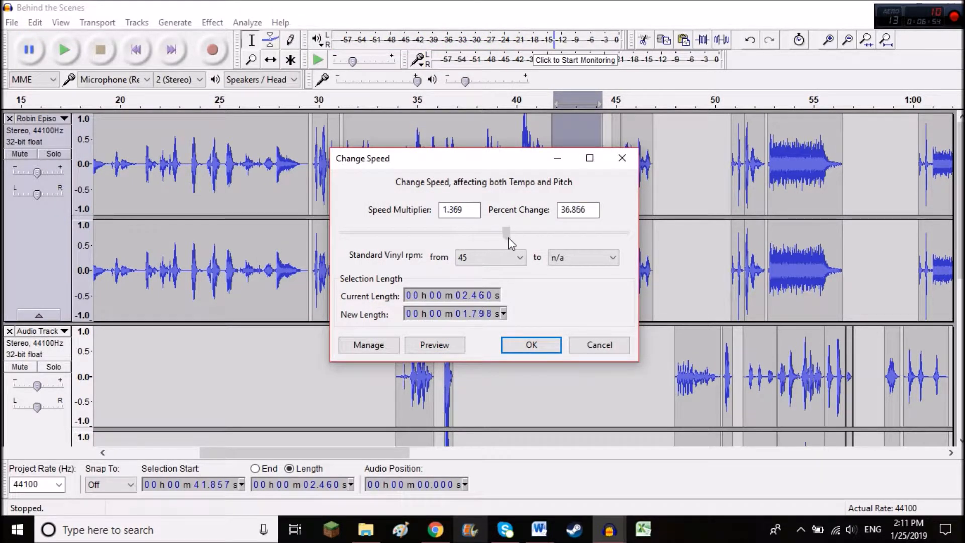
click(450, 347)
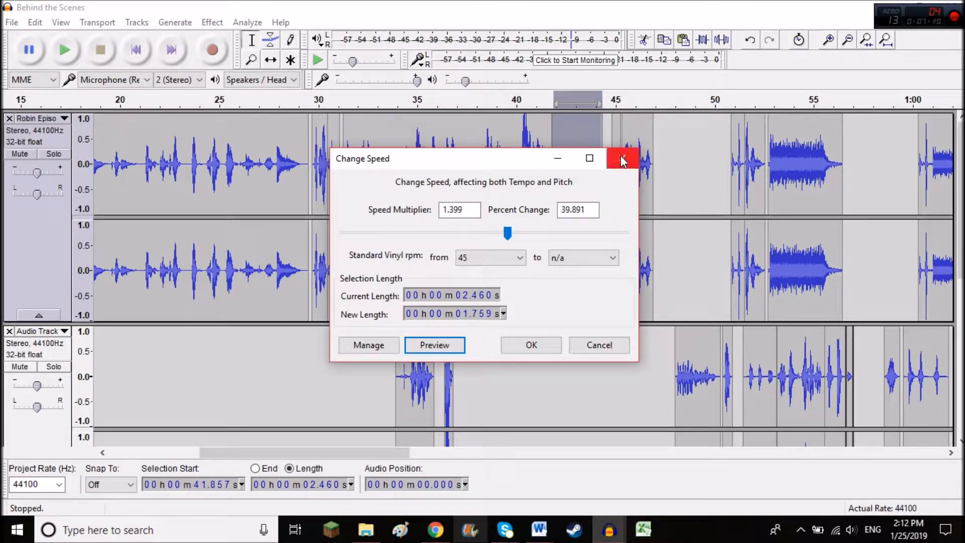
click(622, 159)
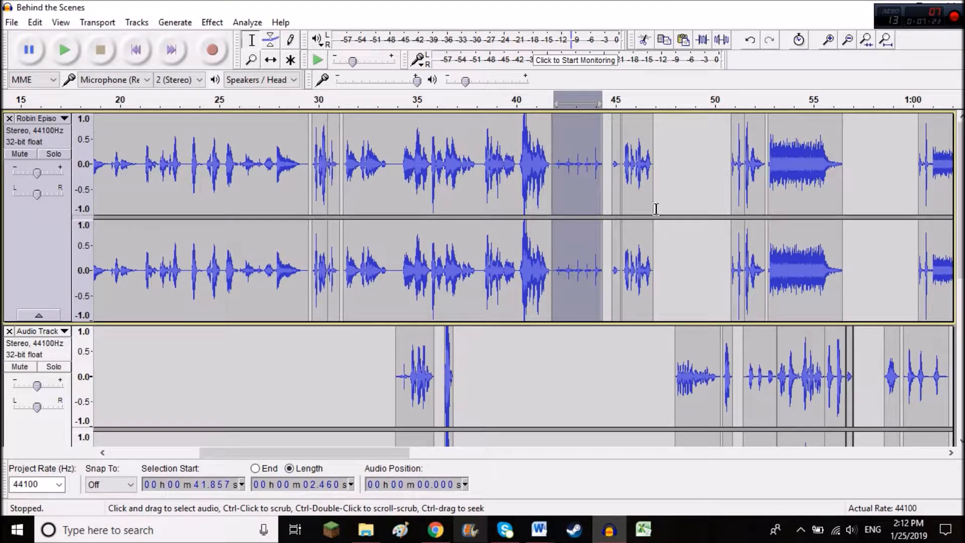
Listen to the second track's clips from 47.903 s and again from 50.407 s
click(674, 330)
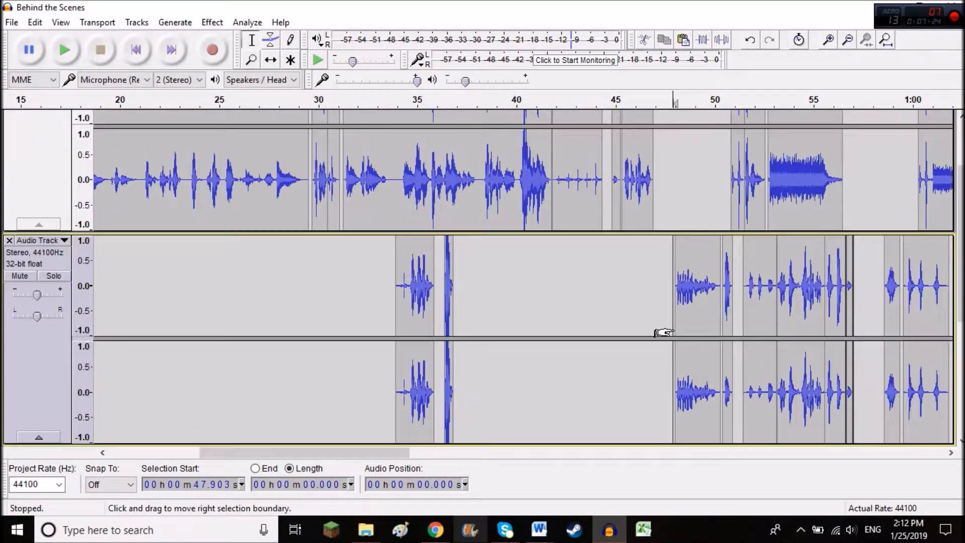
key(space)
key(space)
click(723, 281)
scroll(723, 322, up, 1)
scroll(724, 372, up, 1)
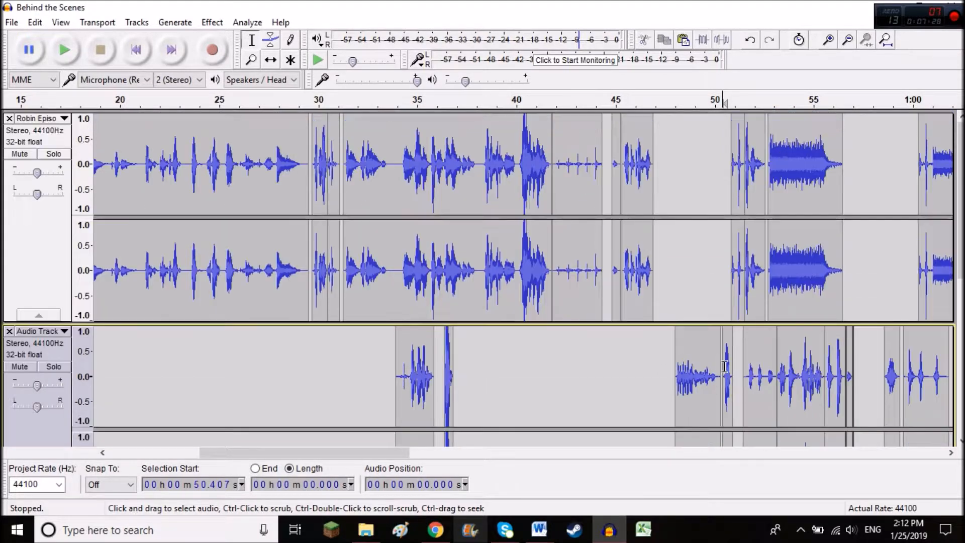
key(space)
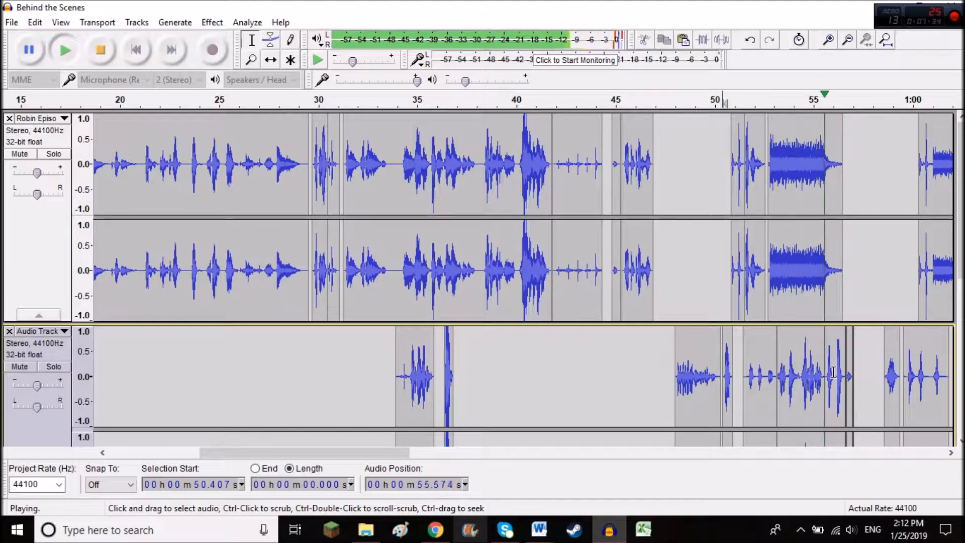
key(space)
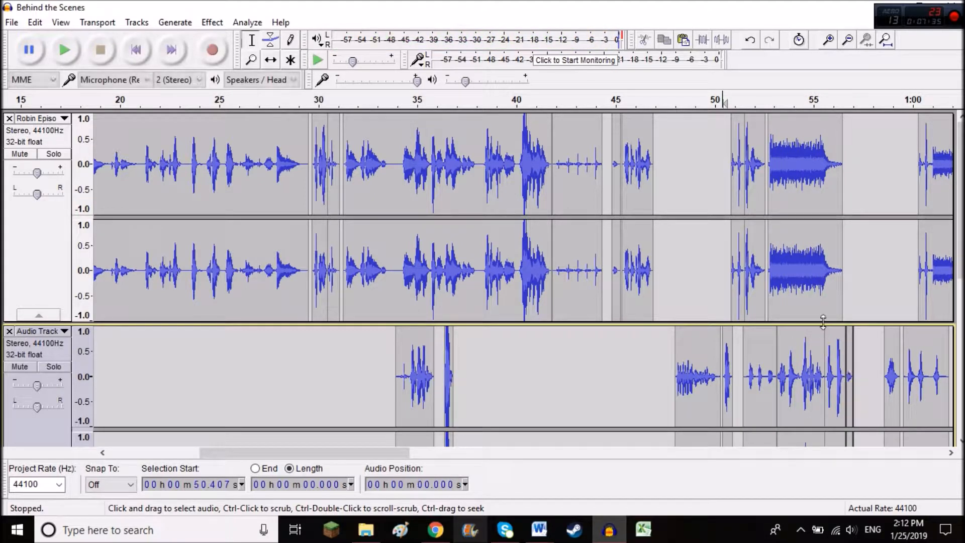
Cut the 0.794 s clip at 29.722 s from the top track and paste it into the second track at 29.157 s
scroll(210, 319, down, 3)
scroll(213, 344, up, 2)
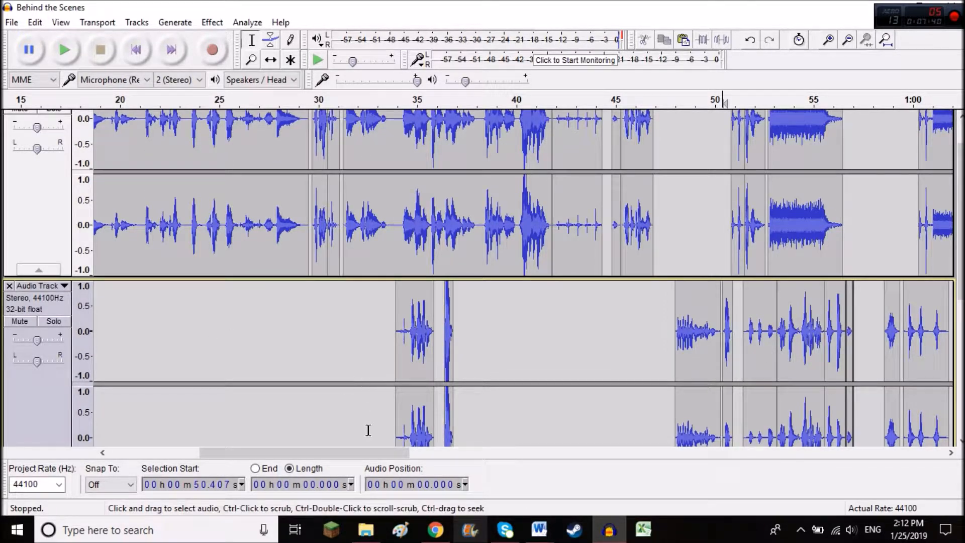
drag(312, 237, 330, 237)
scroll(329, 237, up, 1)
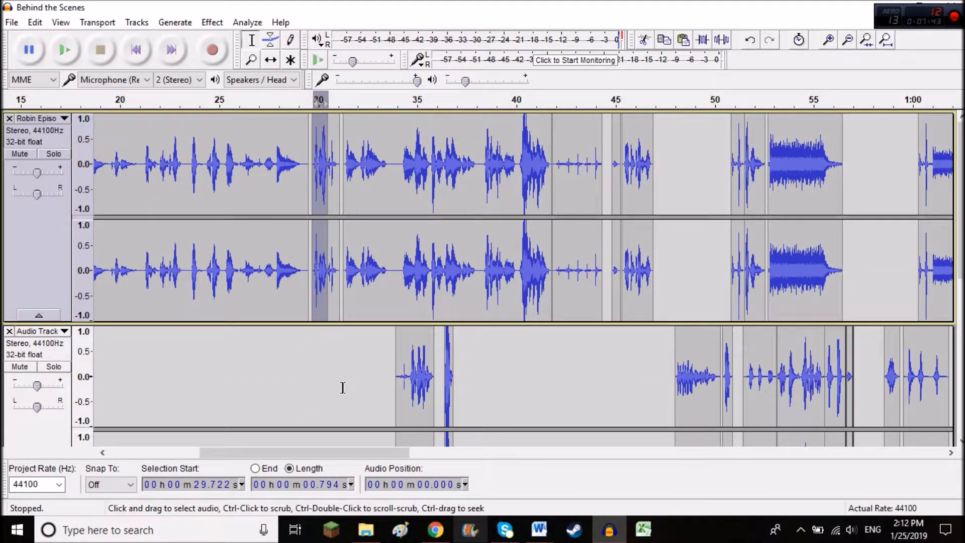
key(Delete)
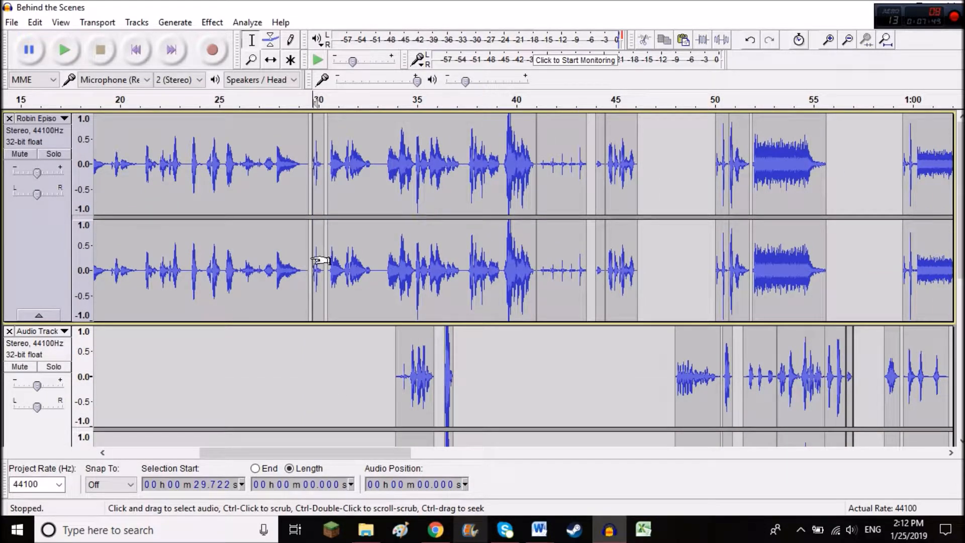
click(302, 391)
scroll(303, 392, down, 2)
key(ctrl+v)
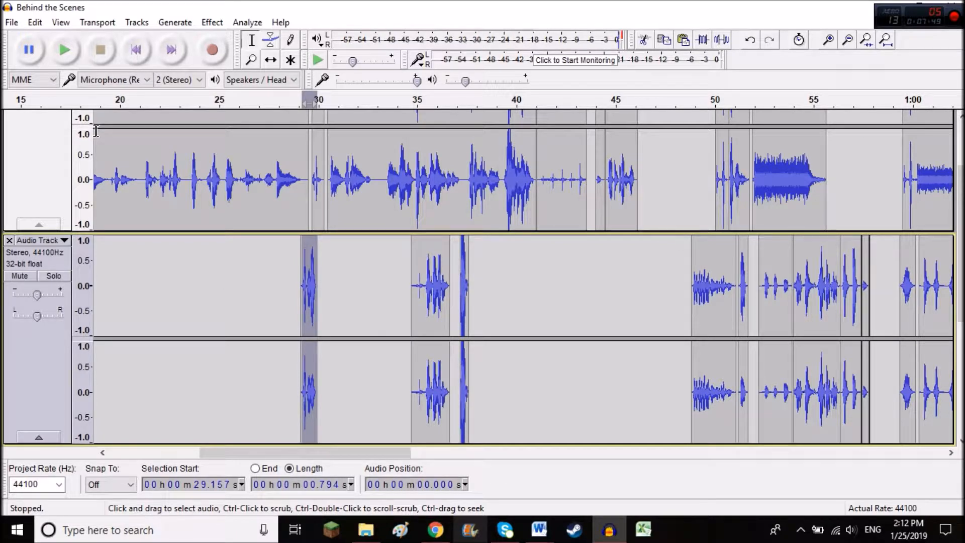
Undo the paste into the second track and the cut from the top track
click(35, 22)
click(36, 36)
click(35, 22)
click(35, 36)
Play the top track from 31.309 s to hear the section that starts there
click(343, 230)
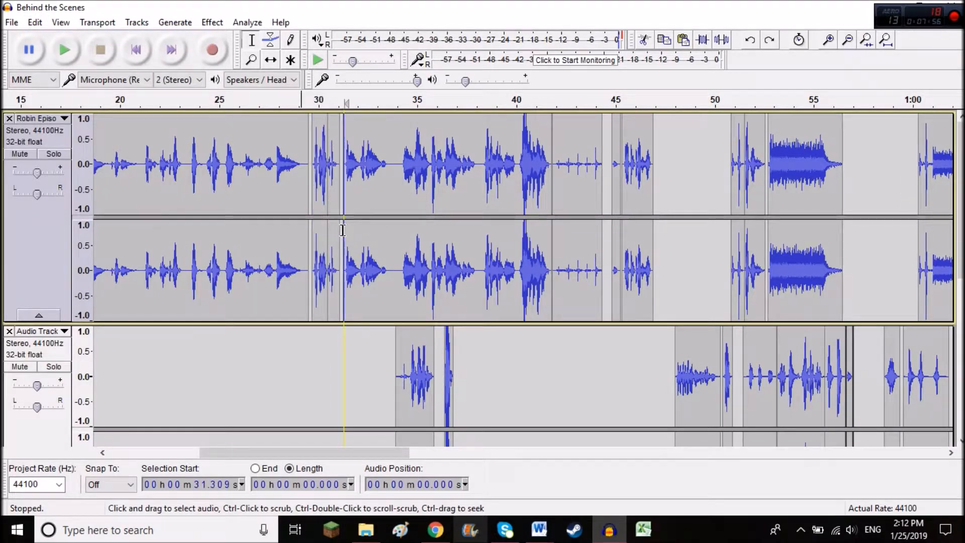
key(space)
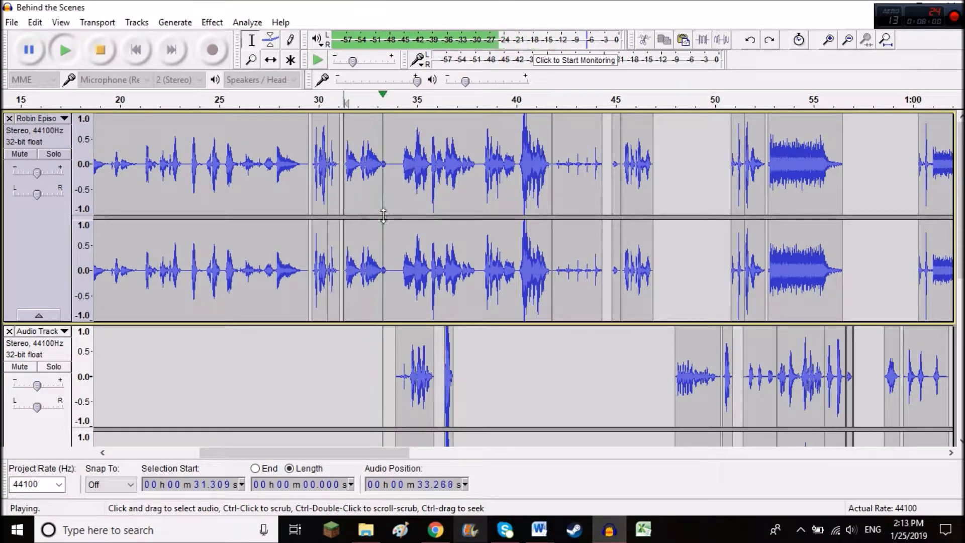
key(space)
Replace the 2.391 s section starting at 31.309 s in the top track with generated silence of the same duration
drag(391, 201, 345, 186)
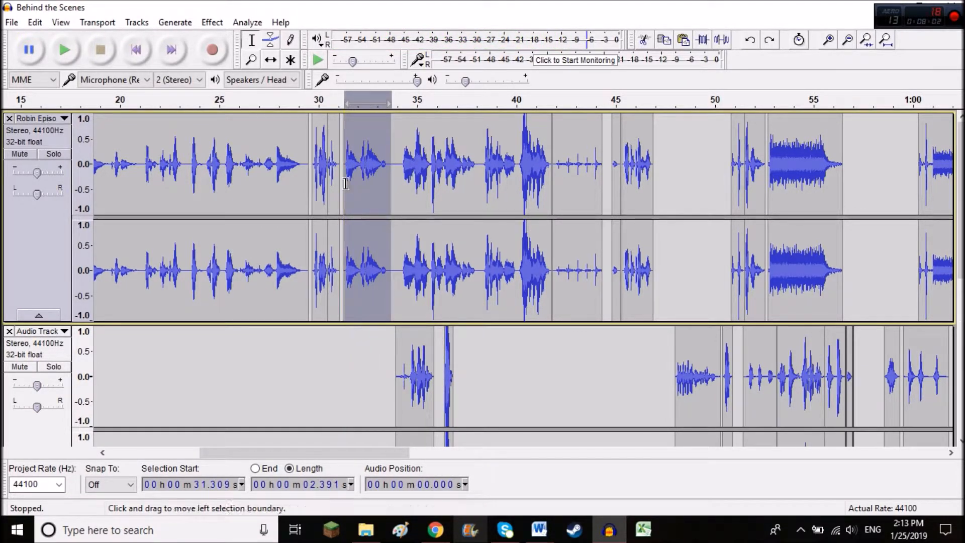
click(175, 25)
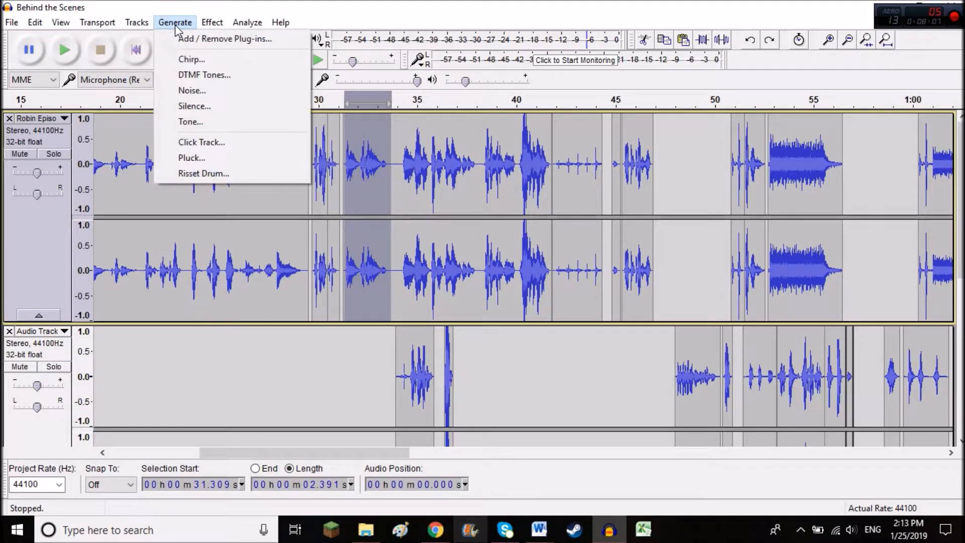
click(201, 106)
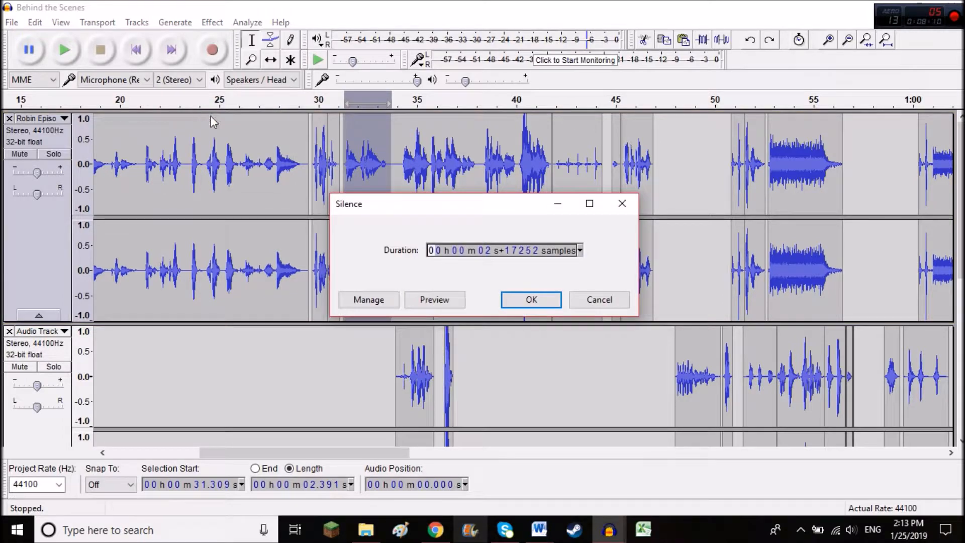
click(527, 299)
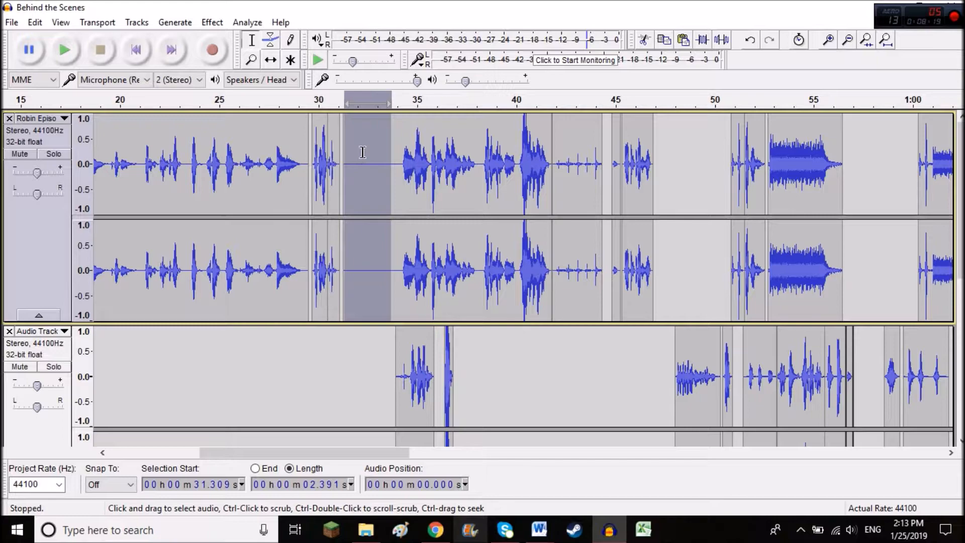
Try to open the Behind the Scenes.aup project from the Episode 2 folder
click(11, 22)
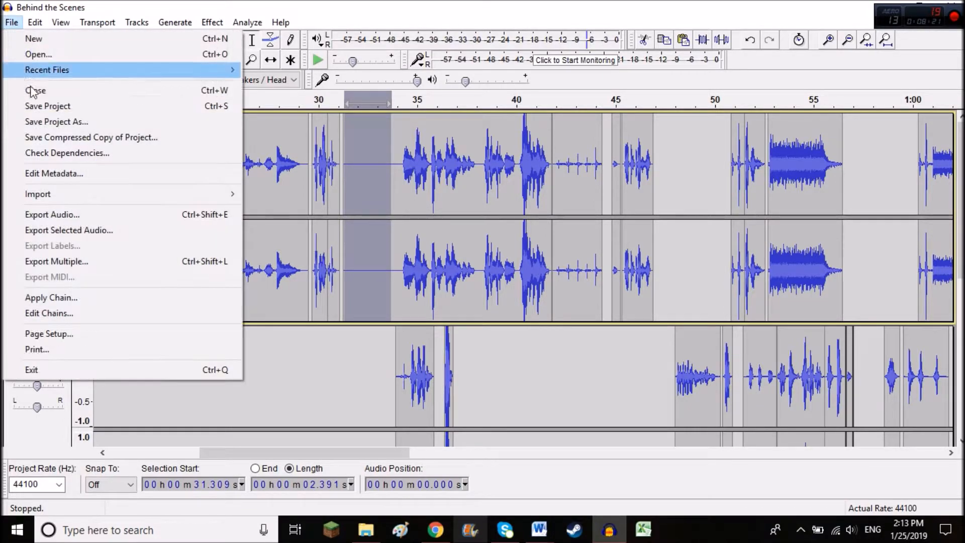
click(64, 58)
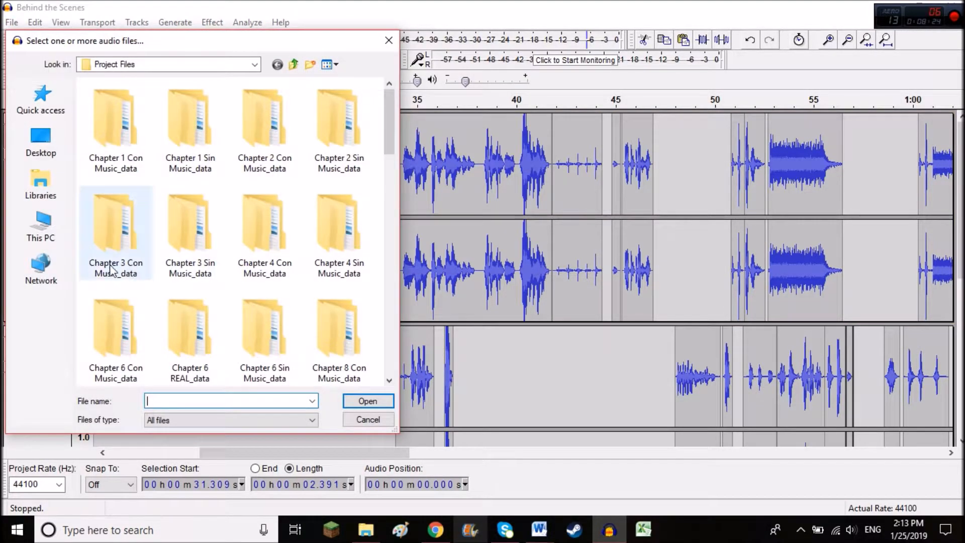
scroll(257, 286, down, 10)
scroll(205, 99, up, 6)
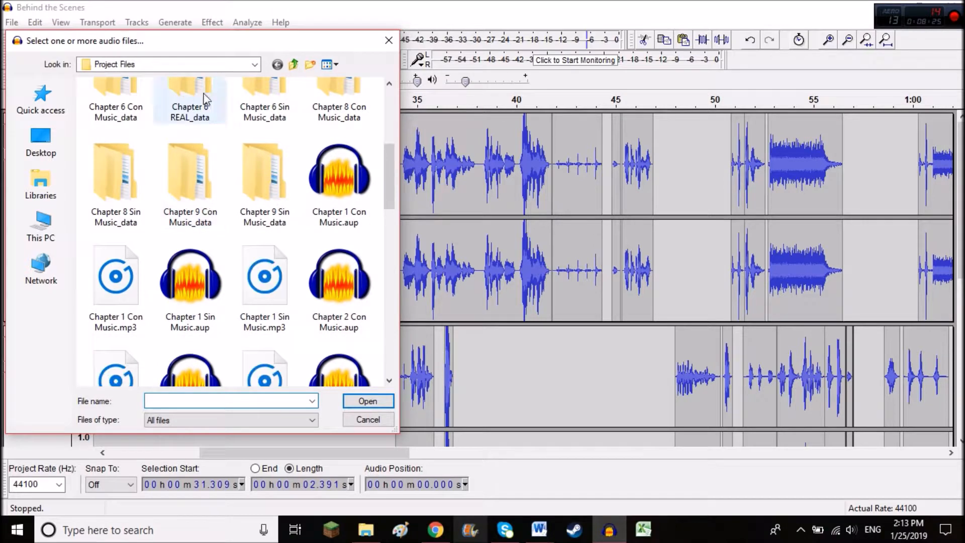
click(294, 64)
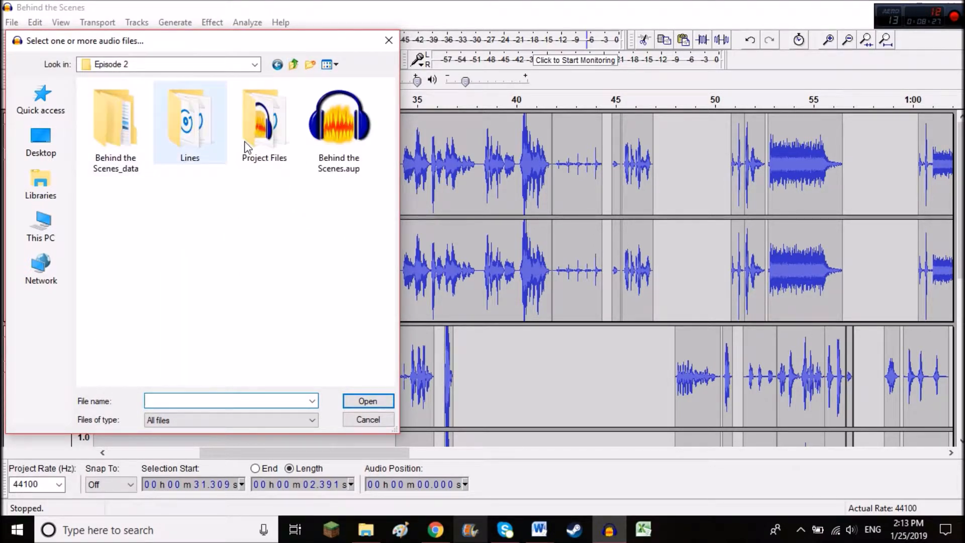
double_click(134, 134)
click(294, 65)
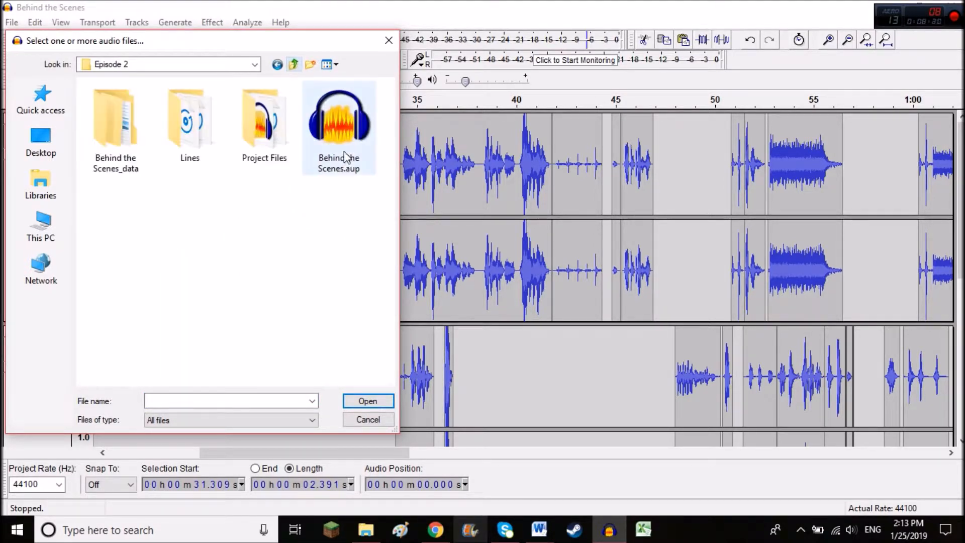
double_click(345, 154)
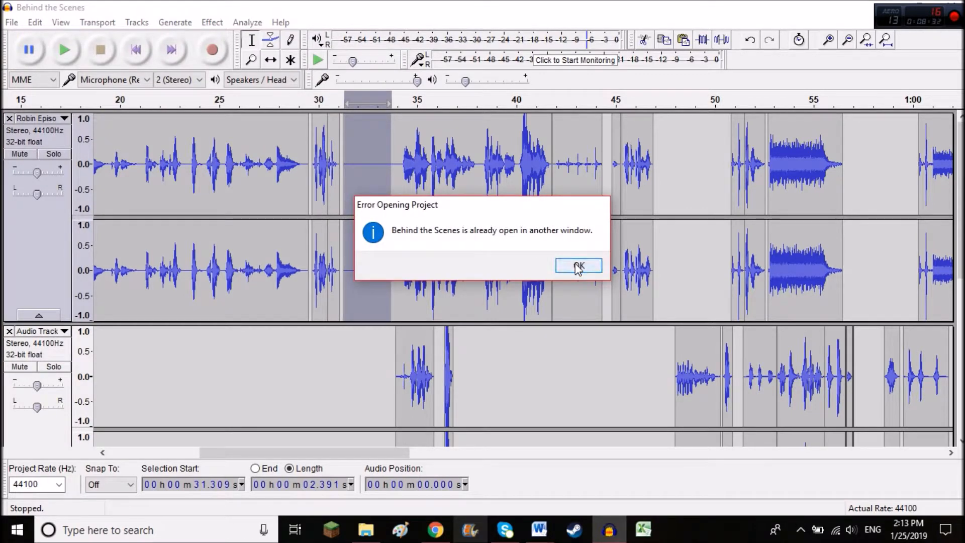
click(575, 264)
Listen to the top track from 37.492 s
click(466, 146)
scroll(480, 223, down, 3)
scroll(480, 223, up, 3)
key(space)
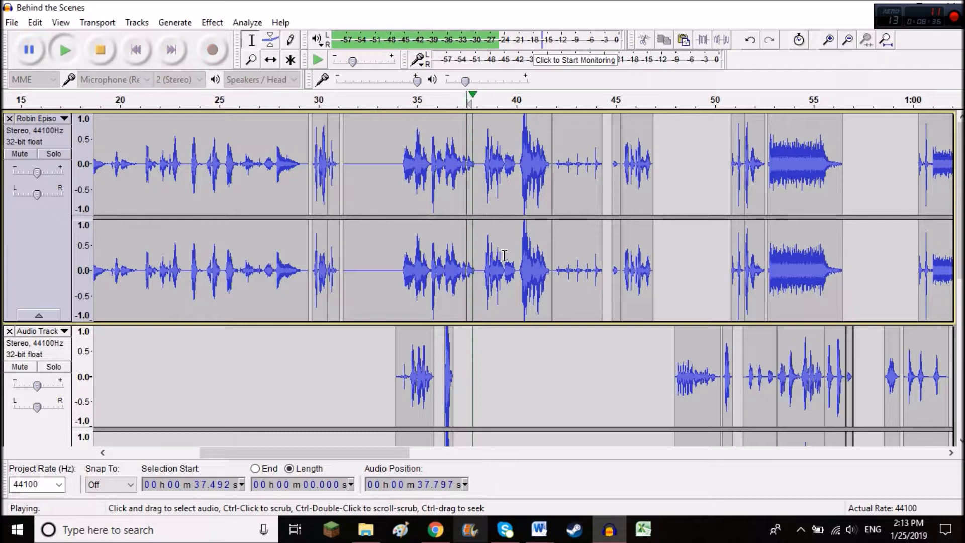
key(space)
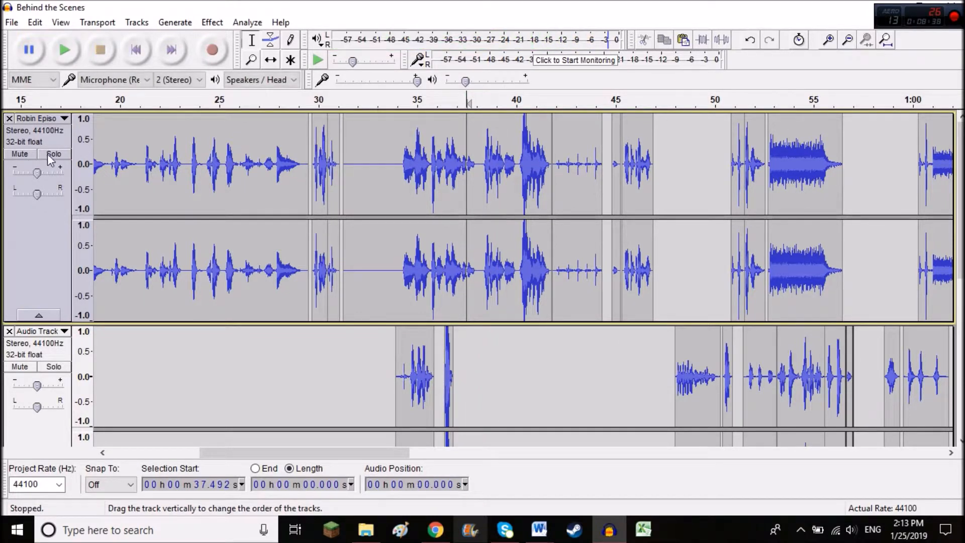
Mute the top track and play the second track's clip from 48.060 s
click(29, 154)
scroll(616, 371, down, 3)
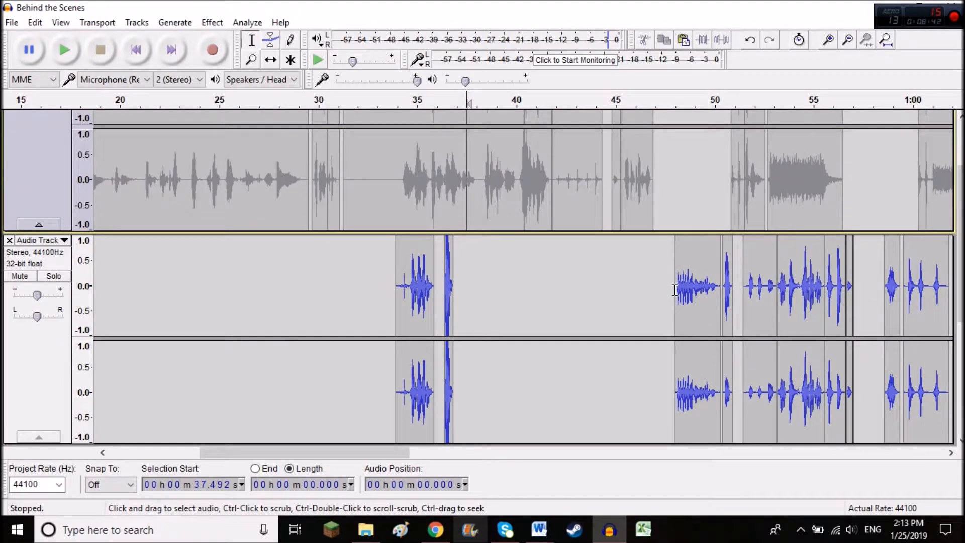
click(674, 290)
key(space)
scroll(685, 319, down, 3)
key(space)
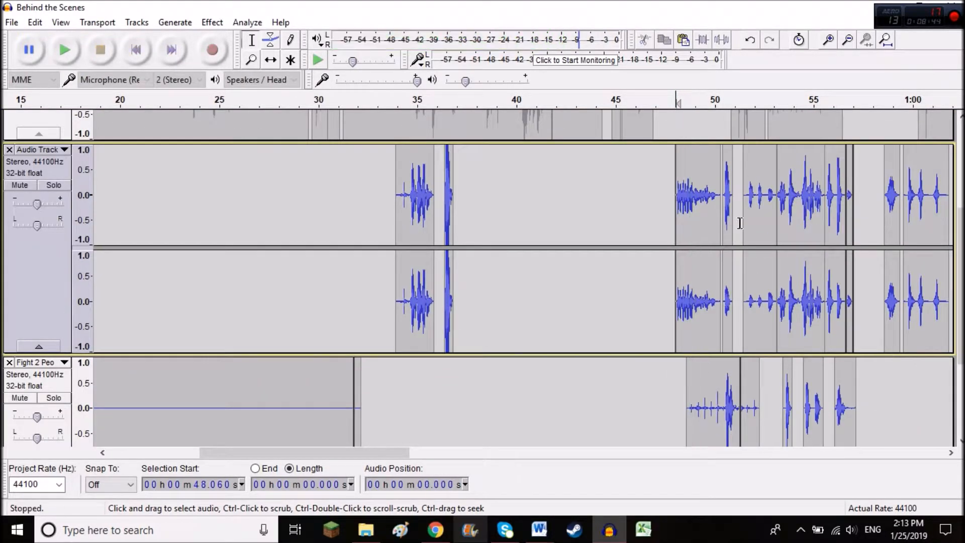
Play the short clip from 50.305 s in the second track and from 50.407 s in the Fight 2 Peo track
click(721, 203)
key(space)
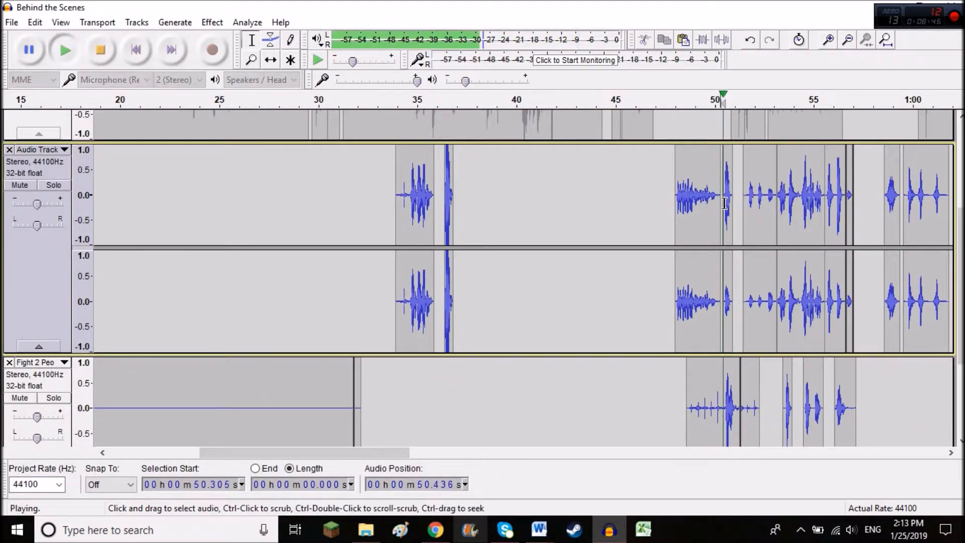
key(space)
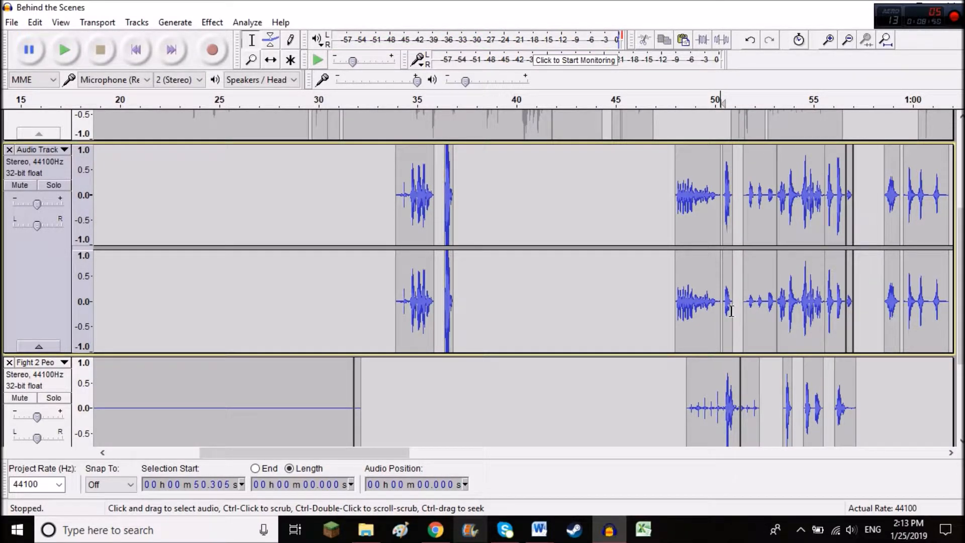
scroll(722, 384, down, 4)
click(723, 385)
key(space)
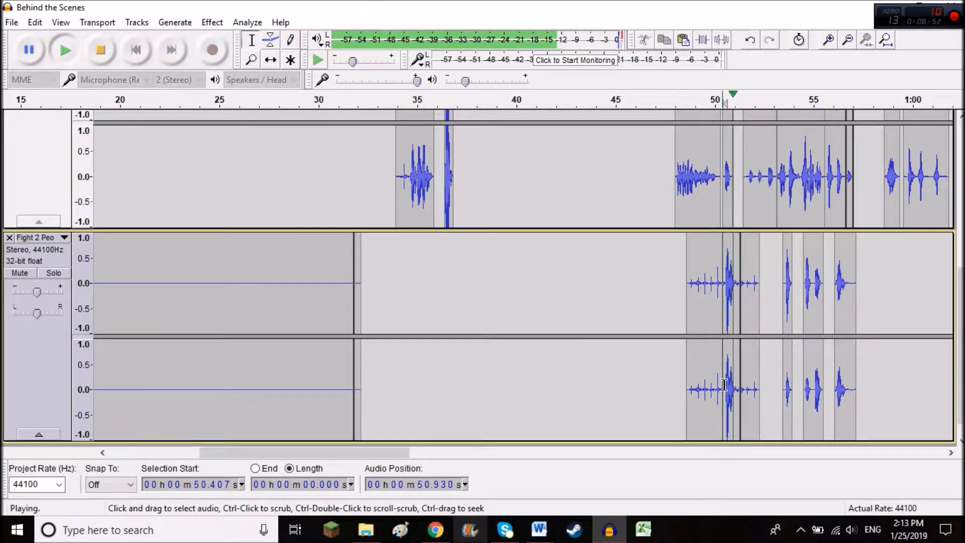
key(space)
Solo the Fight 2 Peo track and check its quiet clip from 51.731 s, moving the cursor to 51.874 s
scroll(739, 390, up, 4)
click(748, 367)
scroll(748, 367, down, 3)
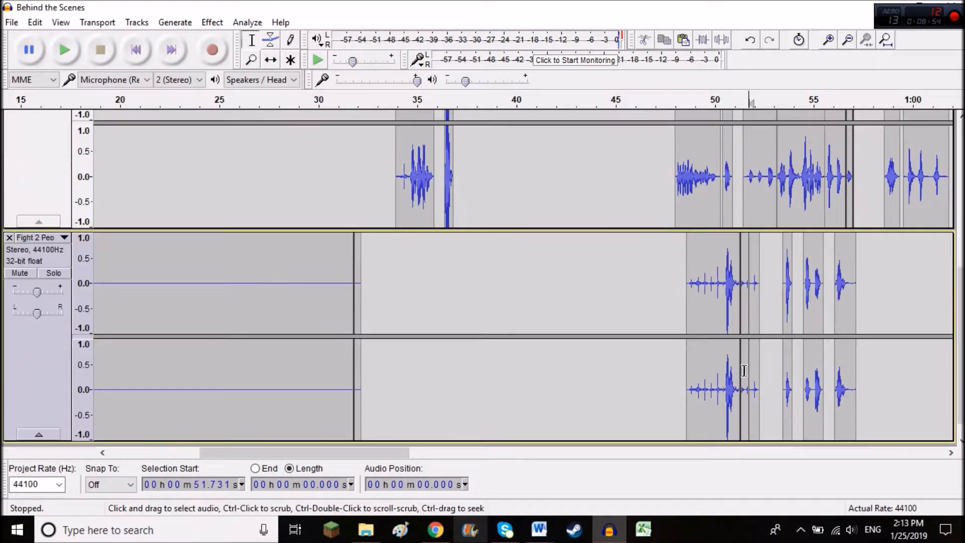
click(51, 273)
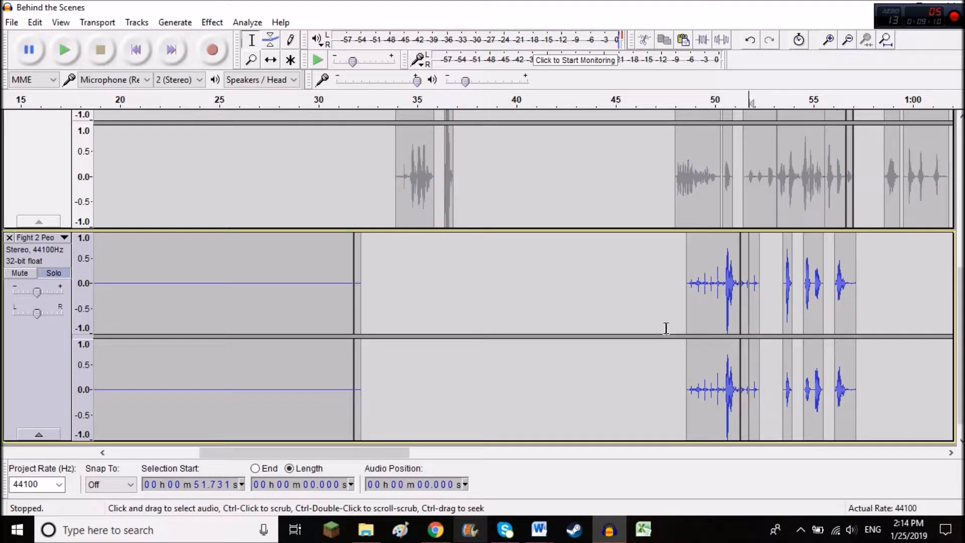
key(space)
click(751, 280)
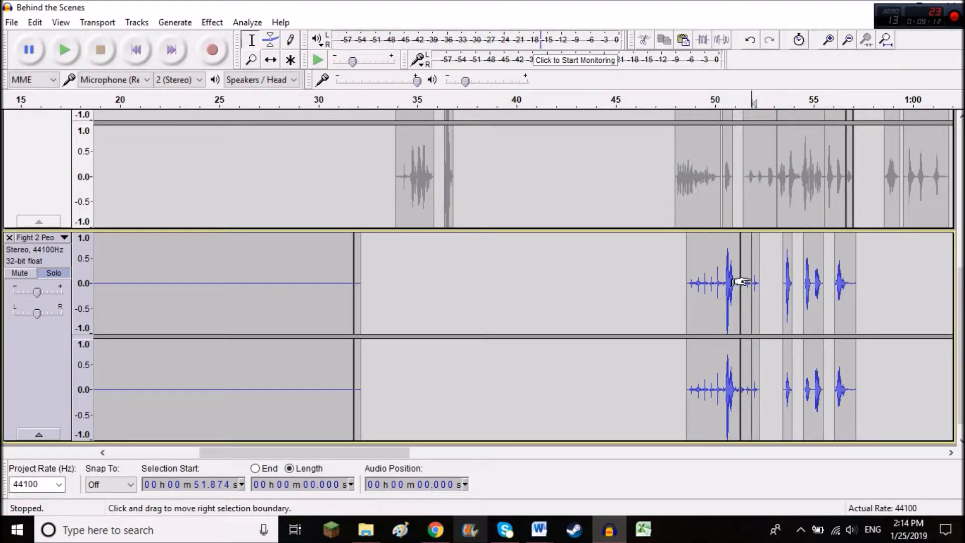
Turn off solo on the Fight 2 Peo track and play the second track from 51.468 s and again from 51.695 s
scroll(151, 217, up, 2)
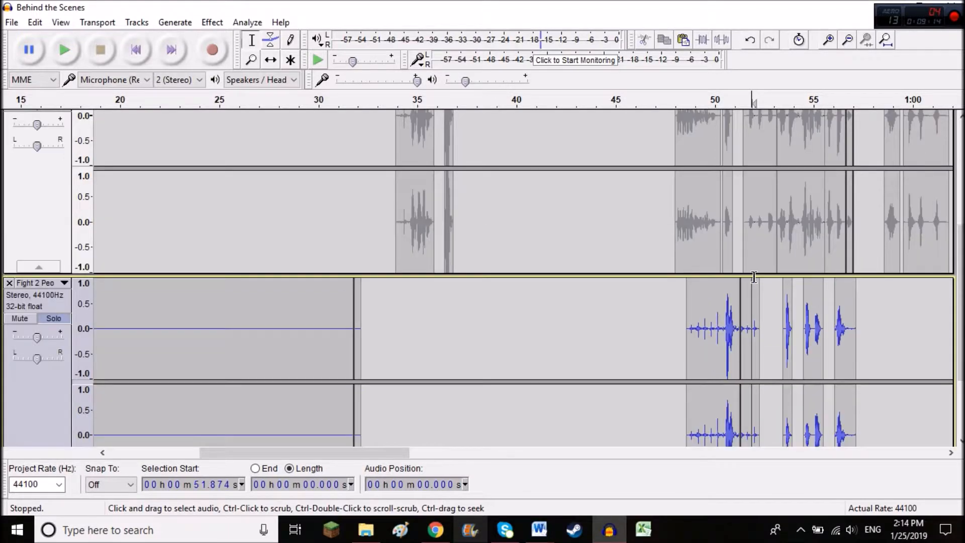
click(62, 362)
scroll(749, 289, up, 3)
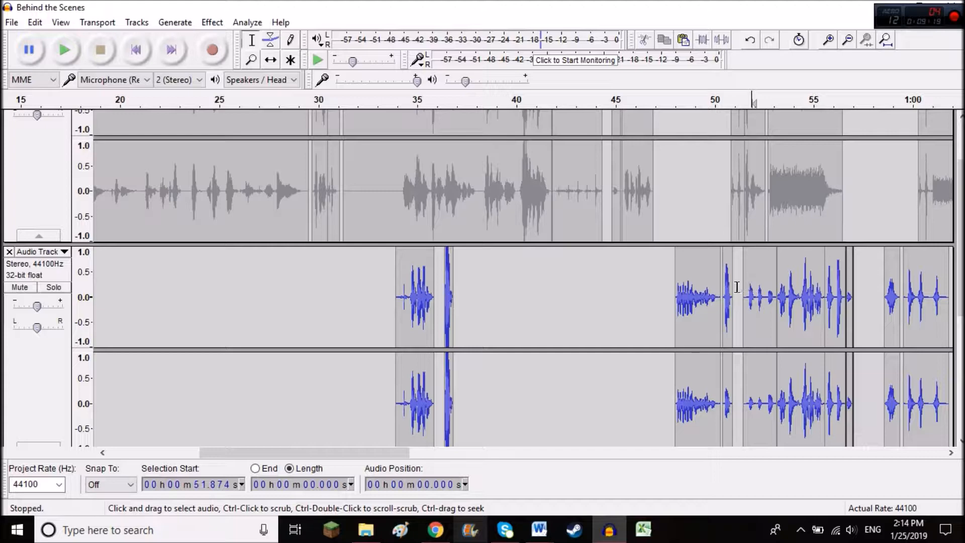
click(744, 286)
key(space)
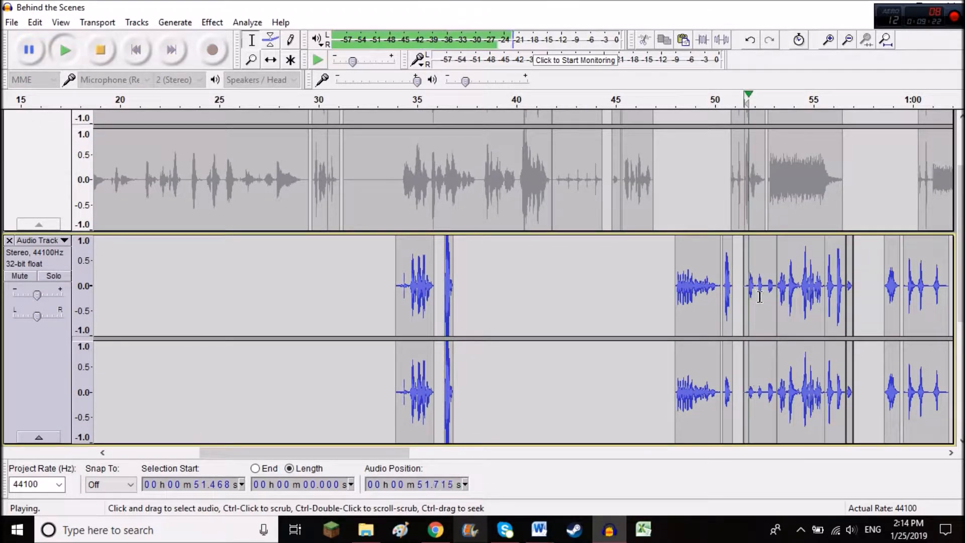
key(space)
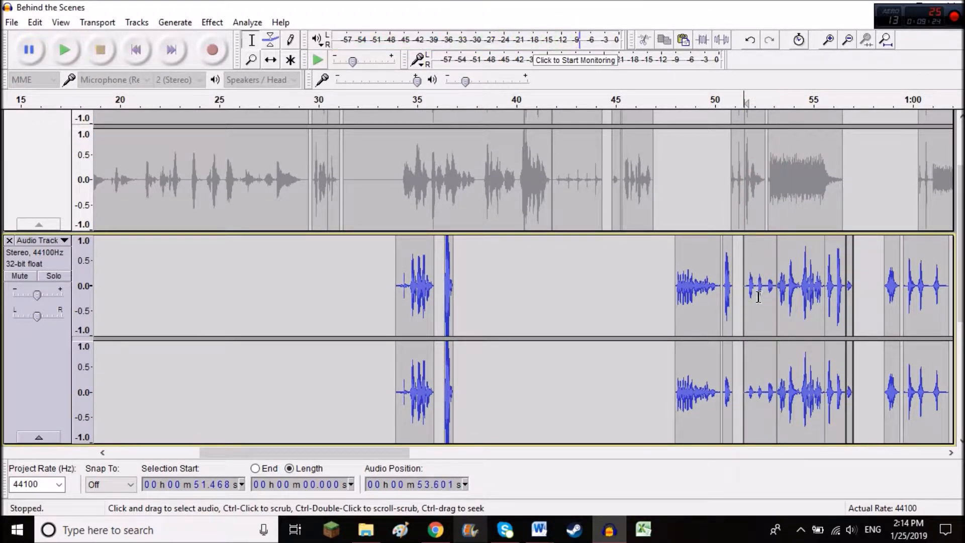
click(748, 284)
key(space)
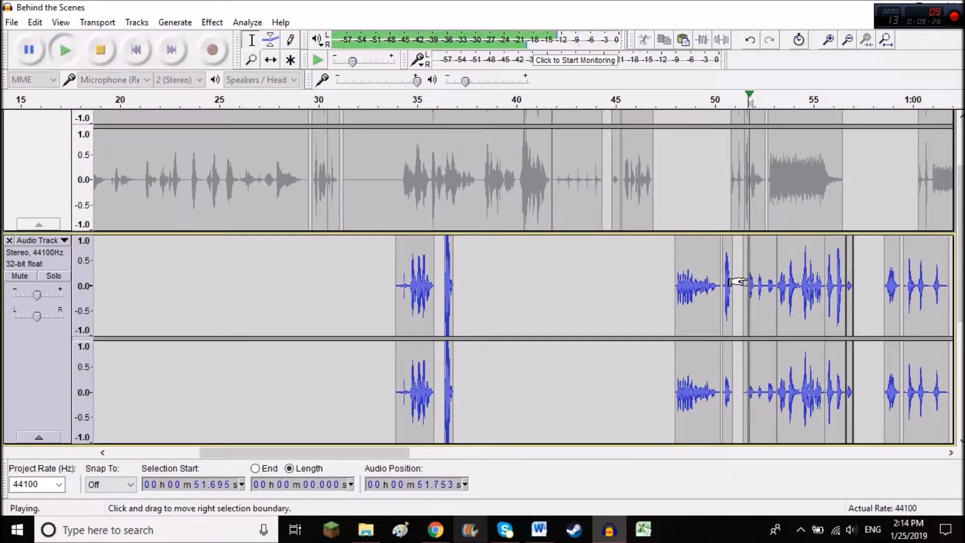
key(space)
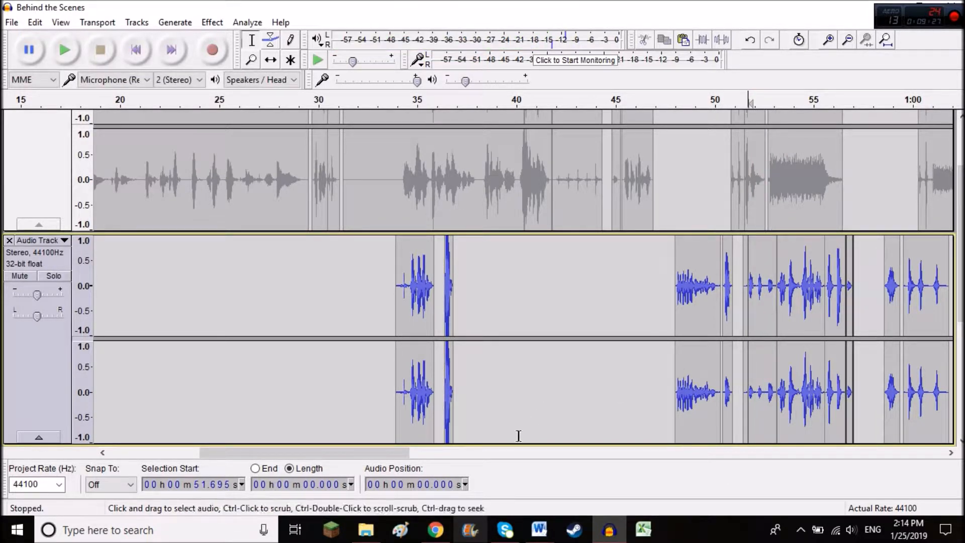
Play the second track's clip from 55.559 s and replay it from 55.594 s
drag(351, 458, 415, 454)
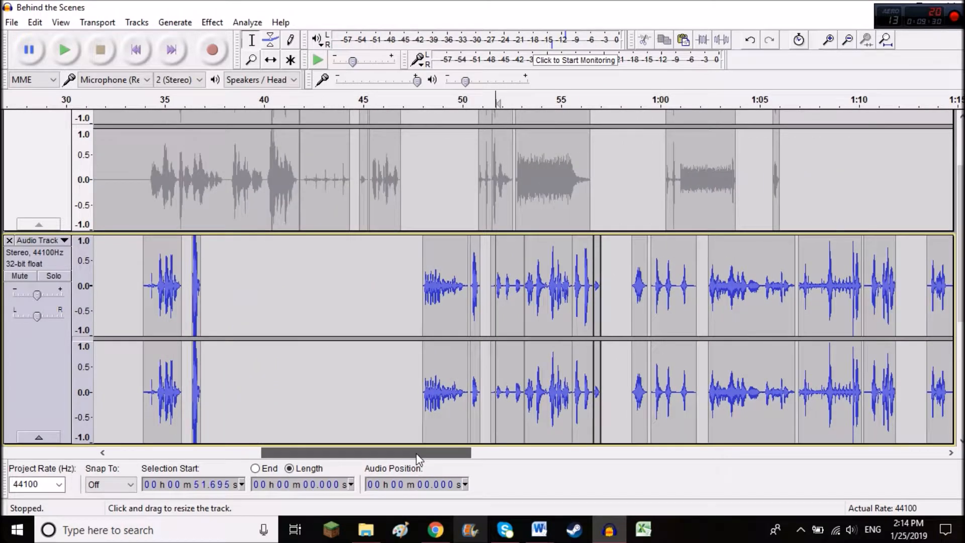
click(573, 261)
key(space)
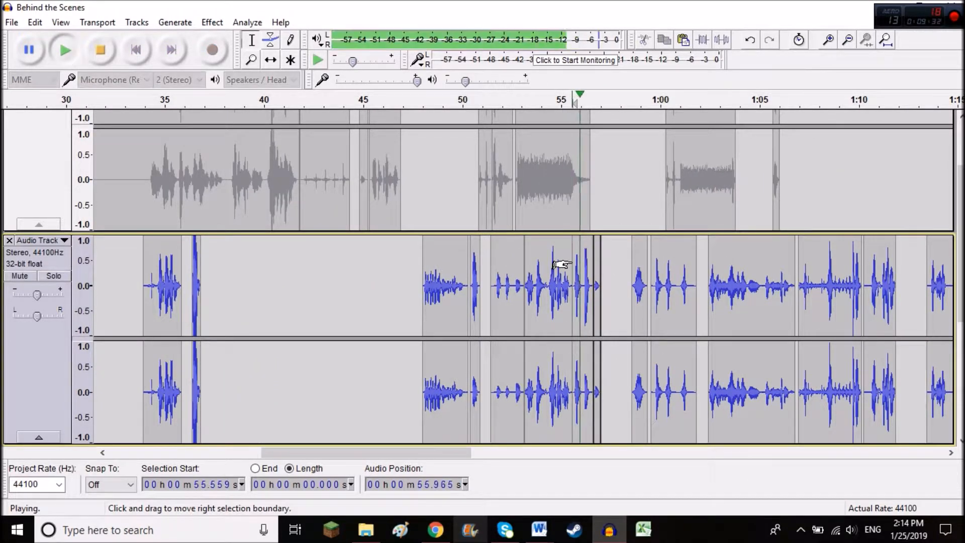
key(space)
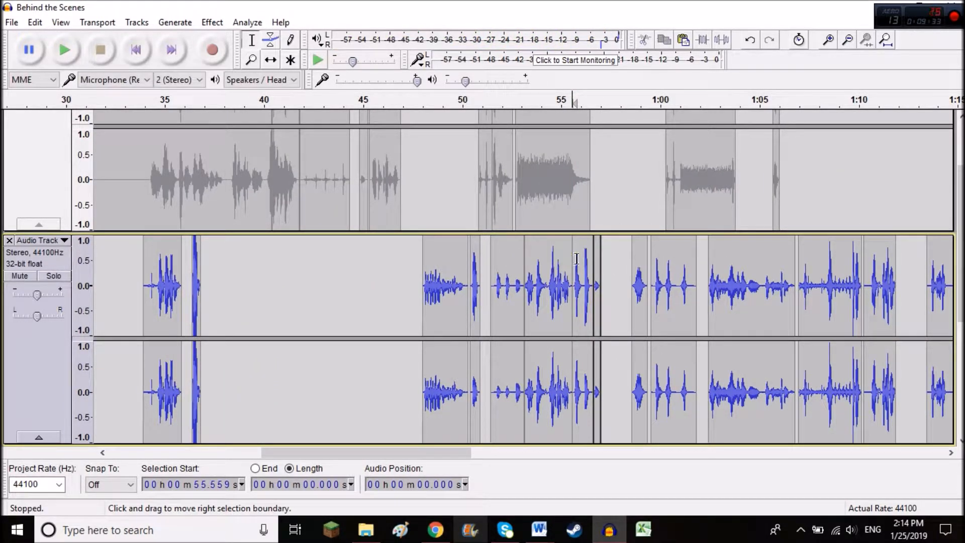
click(574, 258)
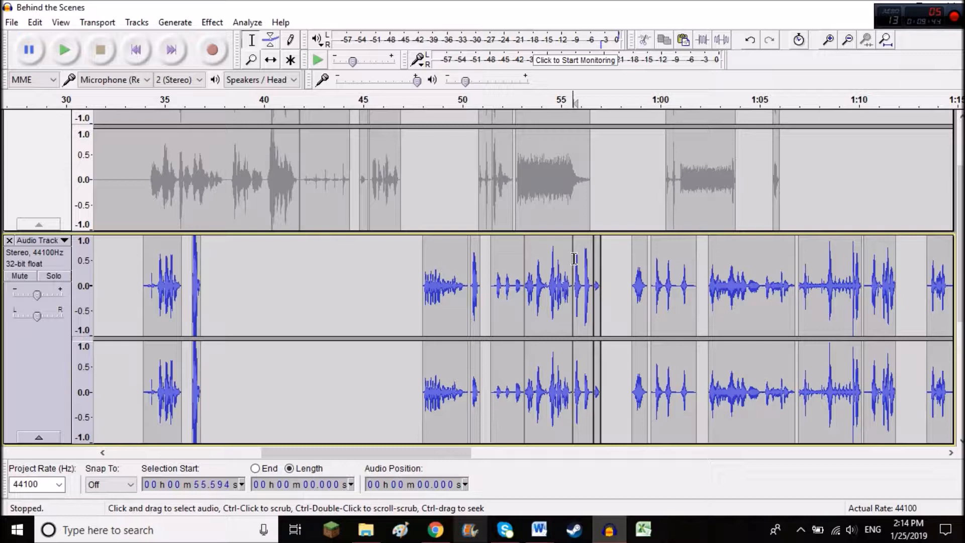
key(space)
key(space)
key(space)
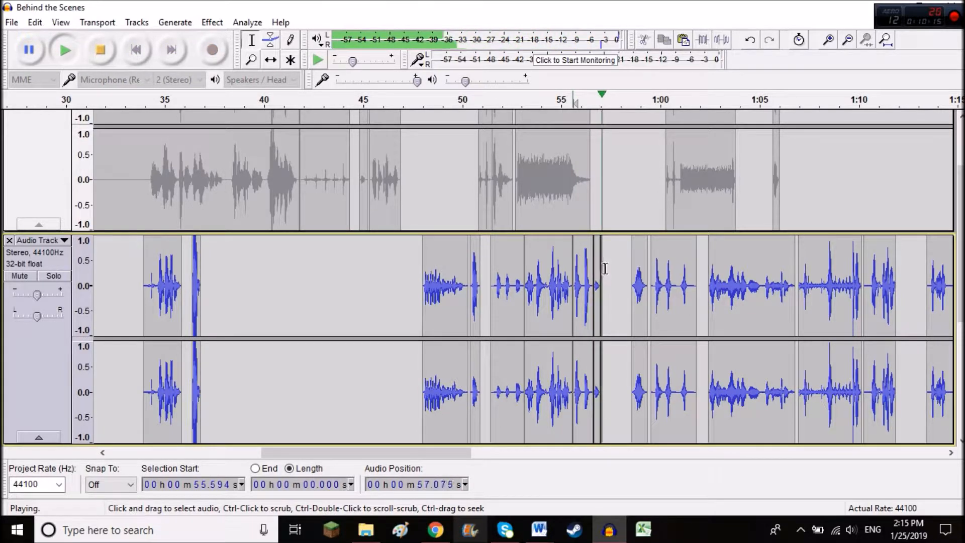
key(space)
Compare the last Fight 2 Peo clip with the second track by playing them from 55.594 s and 56.086 s
scroll(578, 272, down, 5)
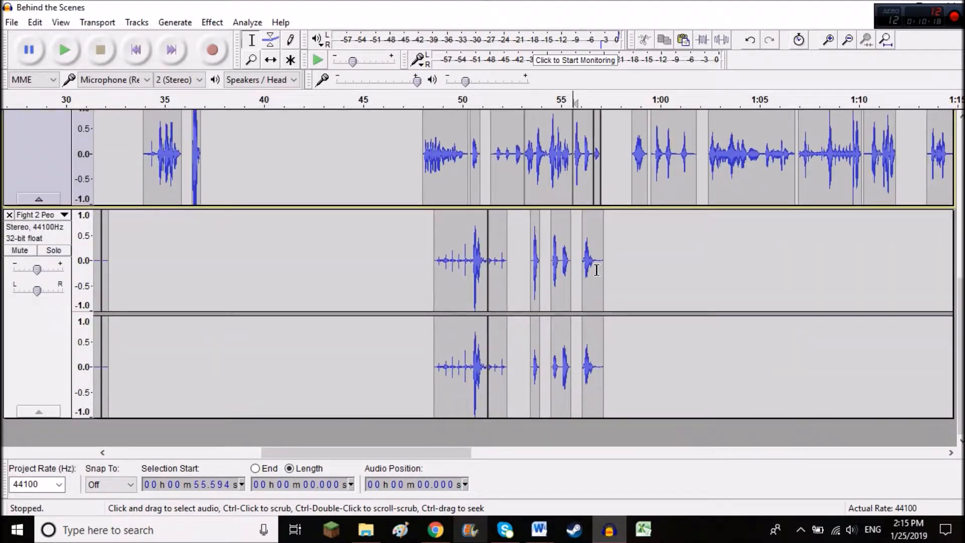
scroll(580, 301, up, 2)
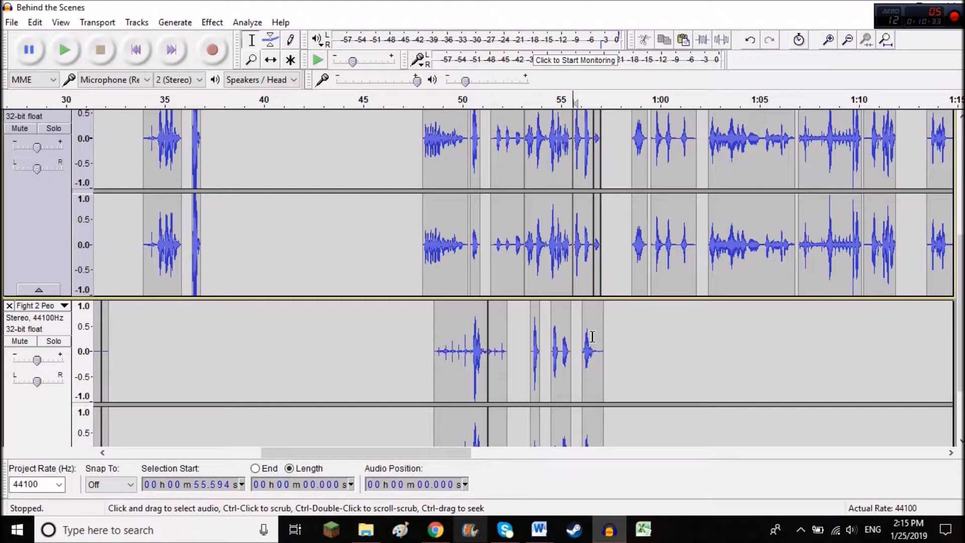
key(space)
key(space)
scroll(592, 337, up, 1)
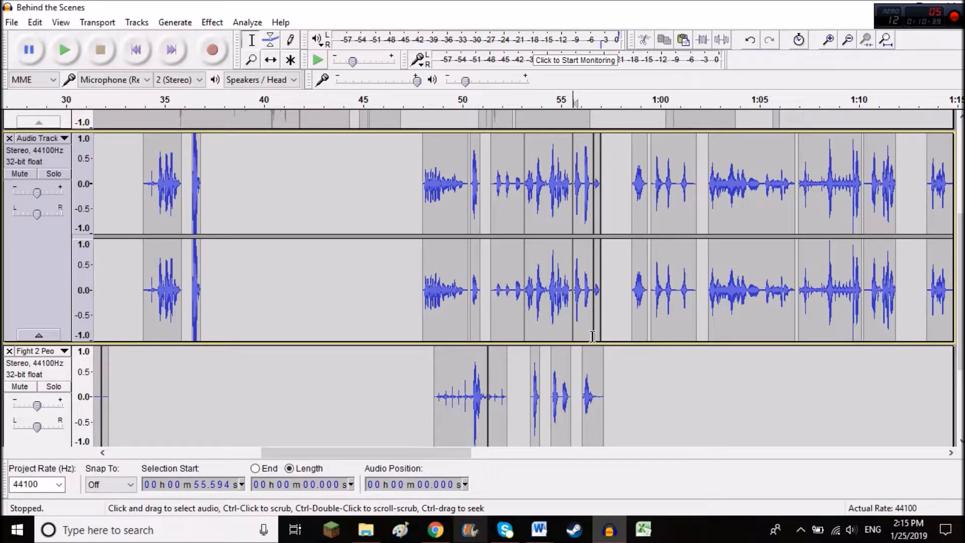
click(583, 296)
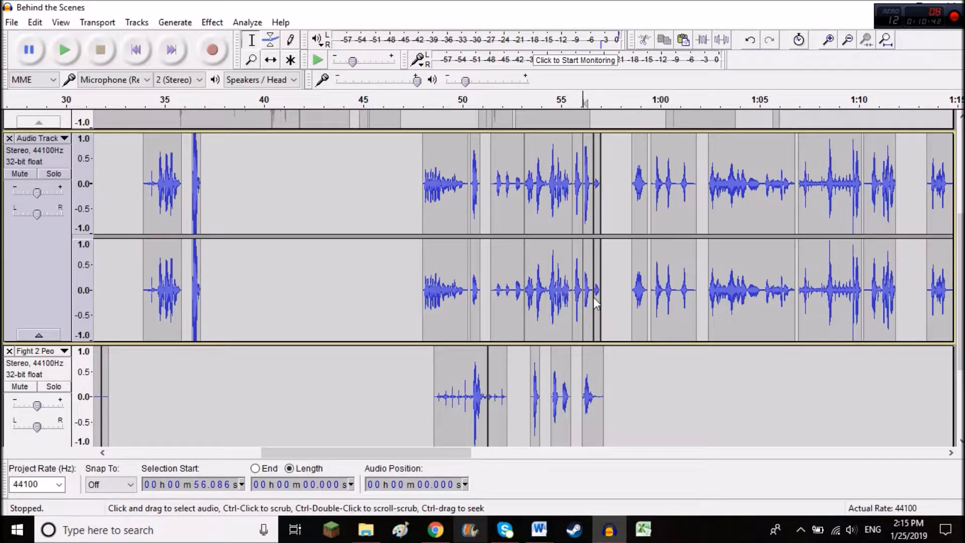
key(space)
key(space)
scroll(594, 298, up, 1)
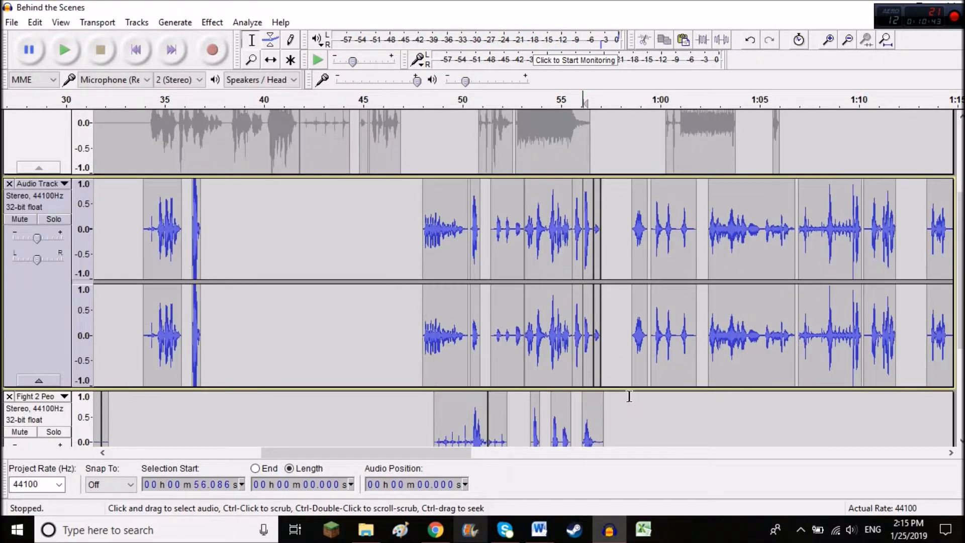
Play the second track's clips from 58.584 s to just past 1:01
click(632, 210)
key(space)
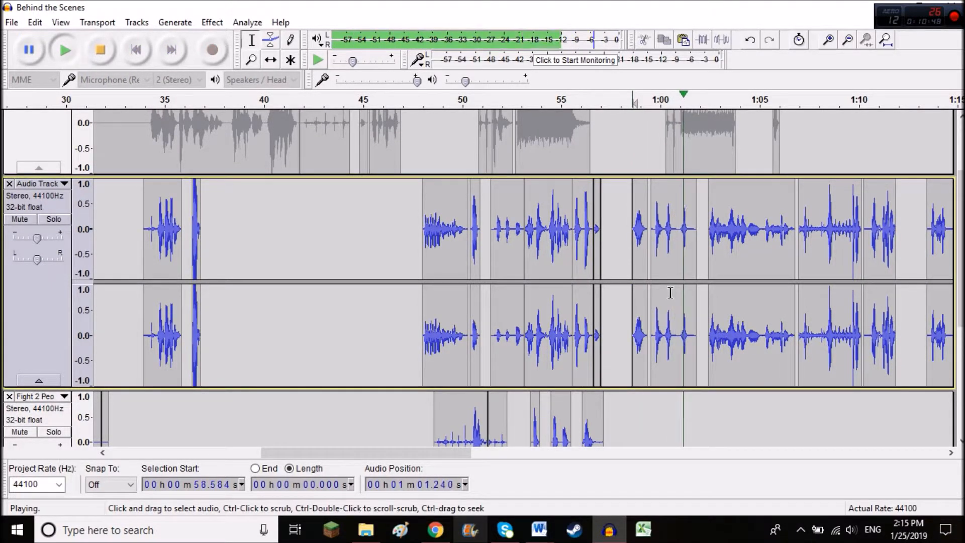
key(space)
Delete the 2.081 s gap starting at 58.242 s in the top track and unmute that track
scroll(650, 249, up, 3)
click(660, 218)
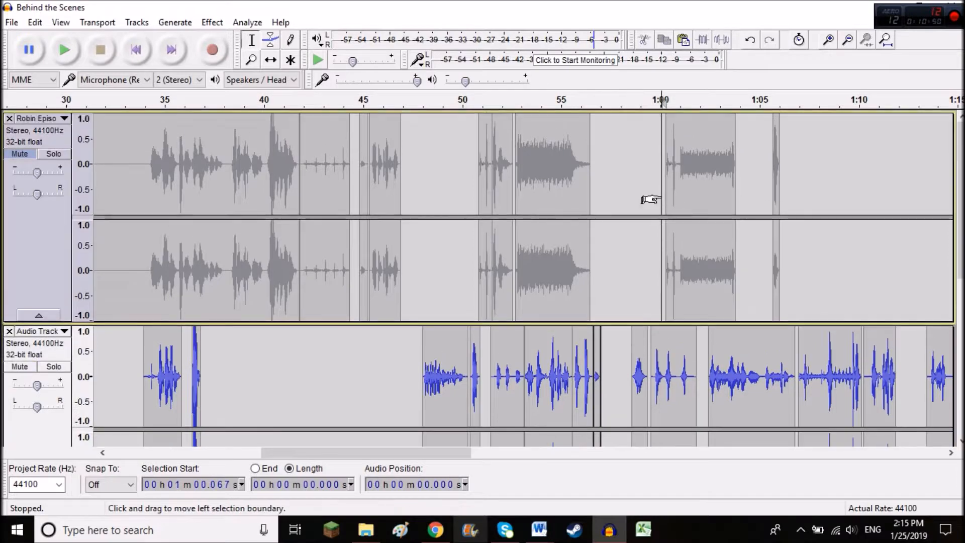
drag(657, 197, 625, 201)
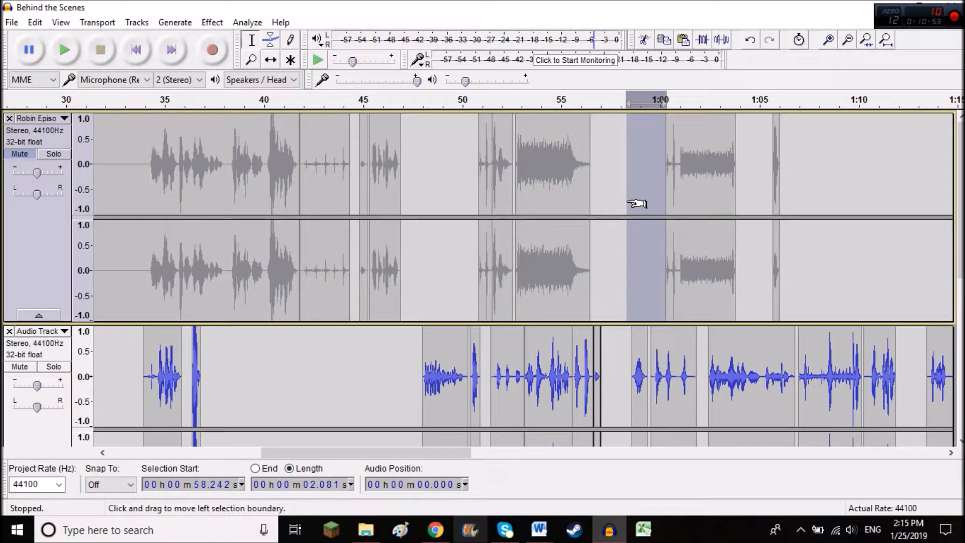
key(Delete)
click(36, 155)
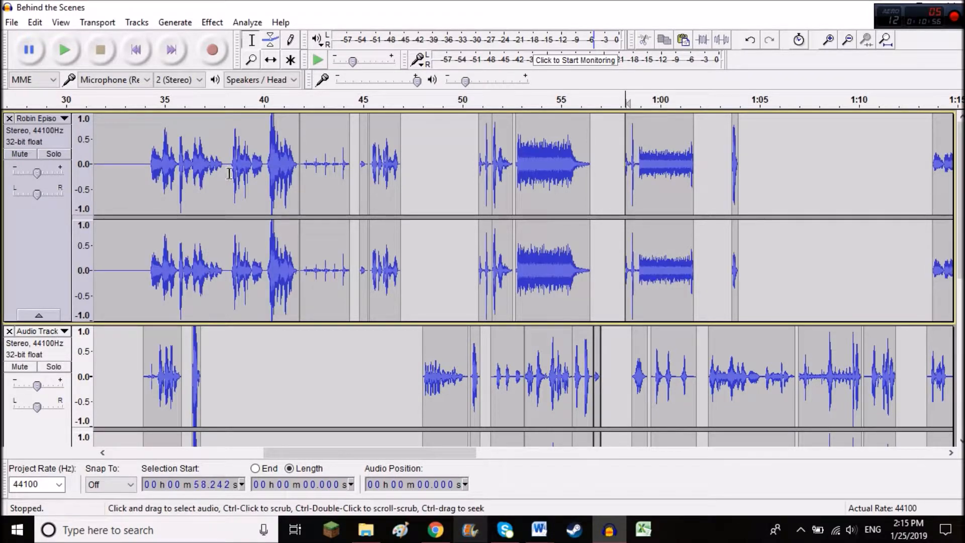
Place the cursor at 57.992 s in the top track and play the overlapping clips of both tracks
click(600, 170)
click(603, 176)
click(612, 177)
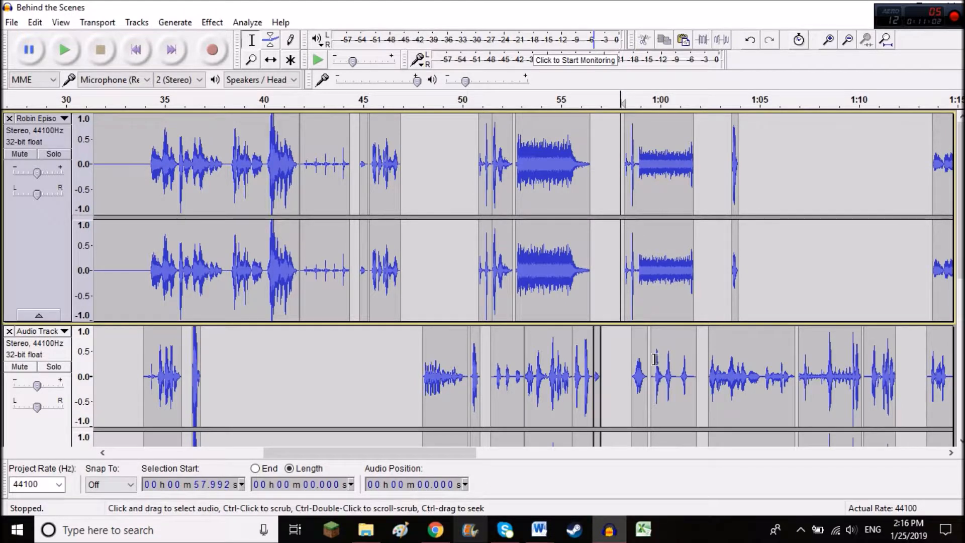
scroll(655, 359, down, 1)
key(space)
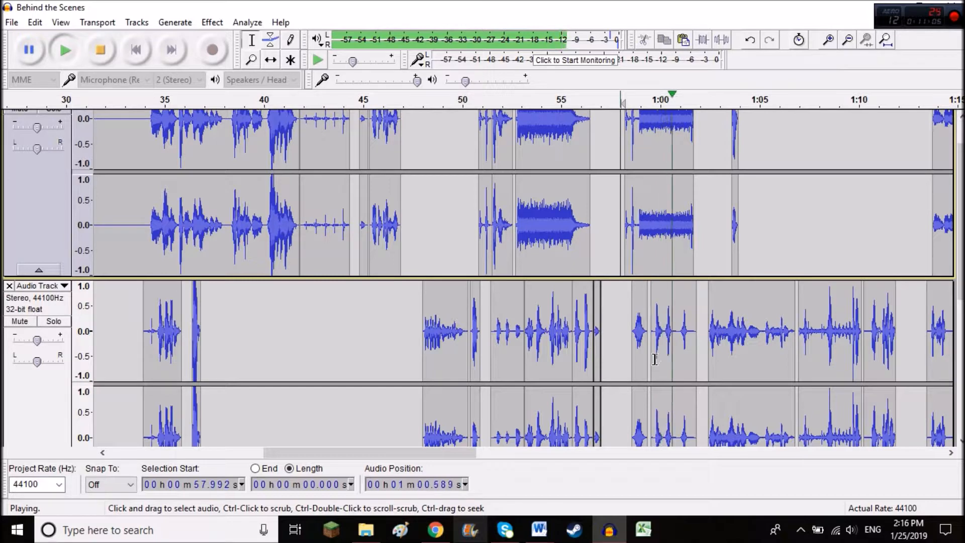
key(space)
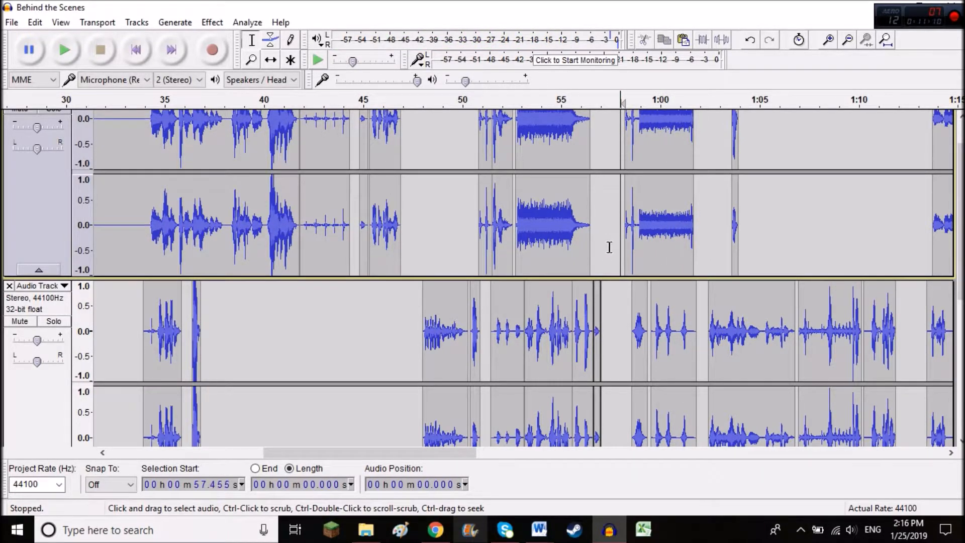
Check the end of the top track's shifted clip near 1:01 and play the clip twice from 58.242 s
scroll(609, 243, up, 2)
click(693, 174)
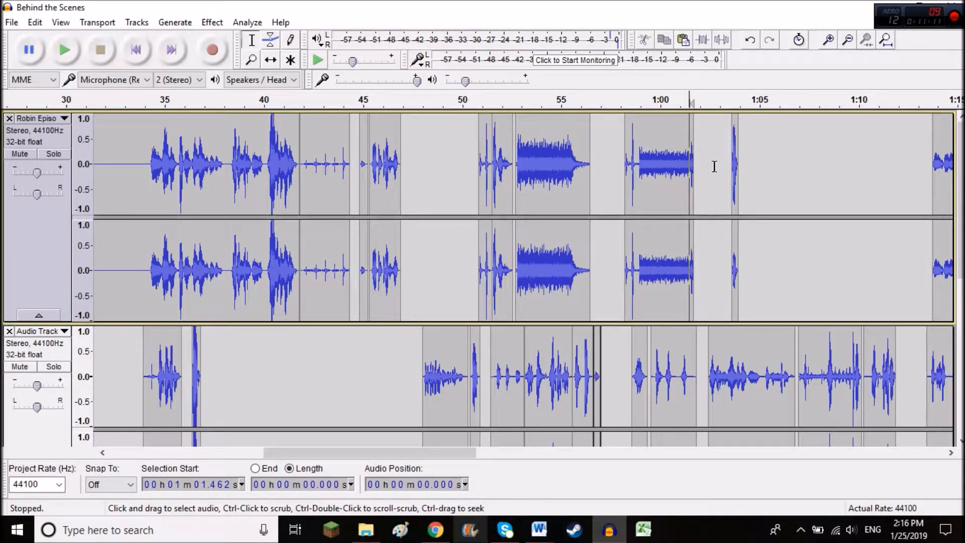
click(732, 160)
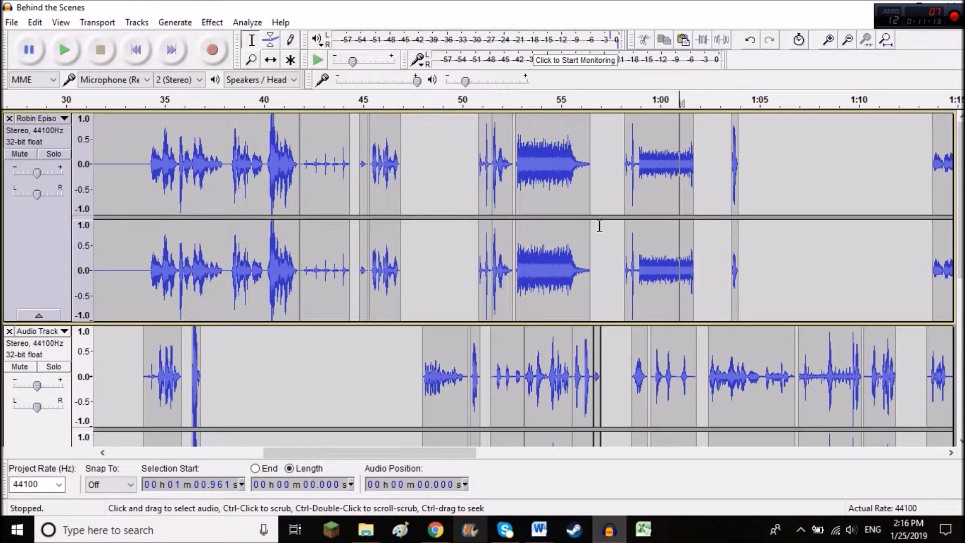
click(628, 206)
click(626, 207)
key(space)
key(space)
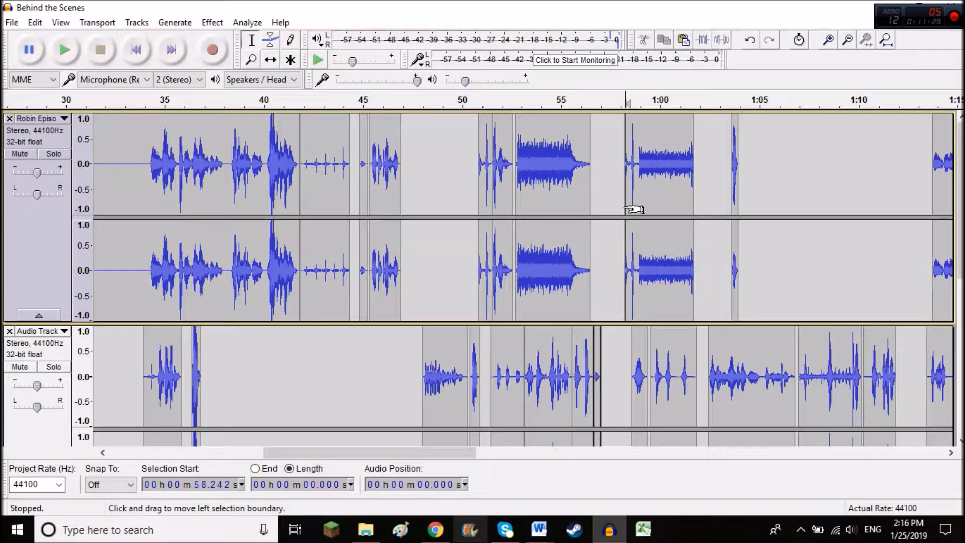
key(space)
key(space)
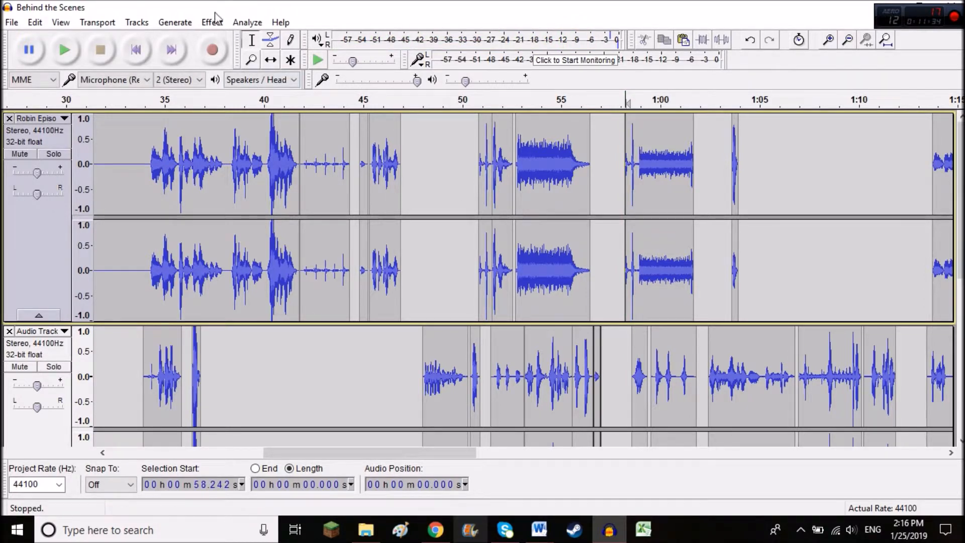
Open Bass and Treble for the 0.572 s of the top track from 58.242 s and preview level -0.8 dB with bass 11.6 dB
shift+click(636, 158)
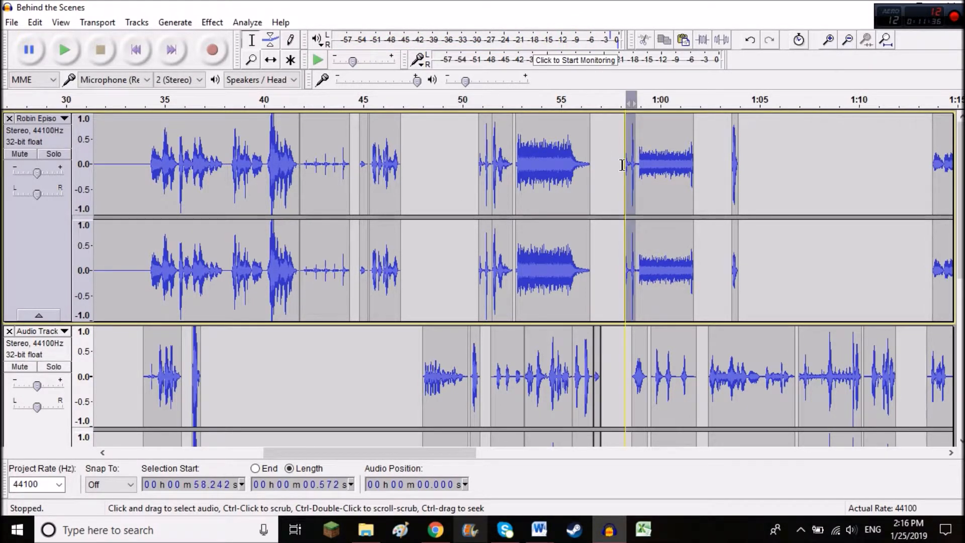
click(211, 22)
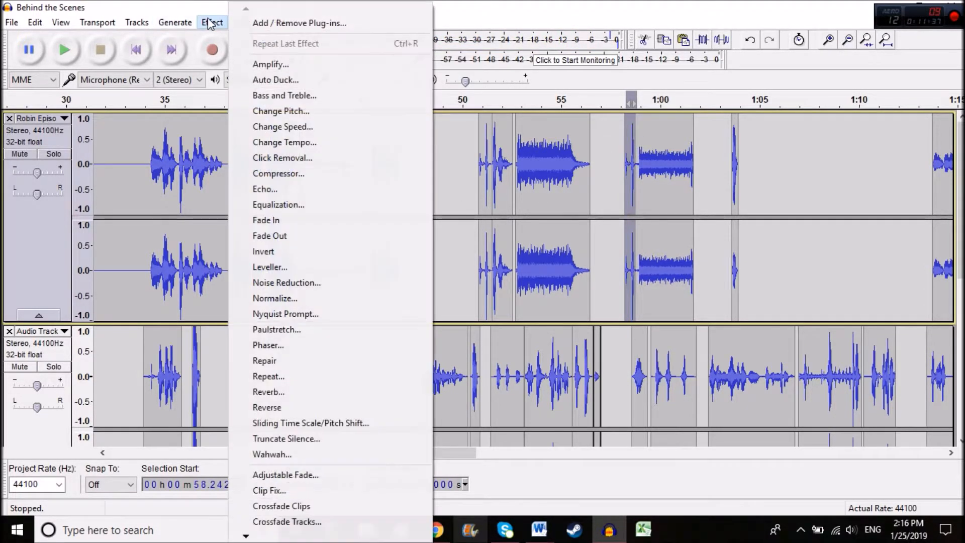
click(307, 96)
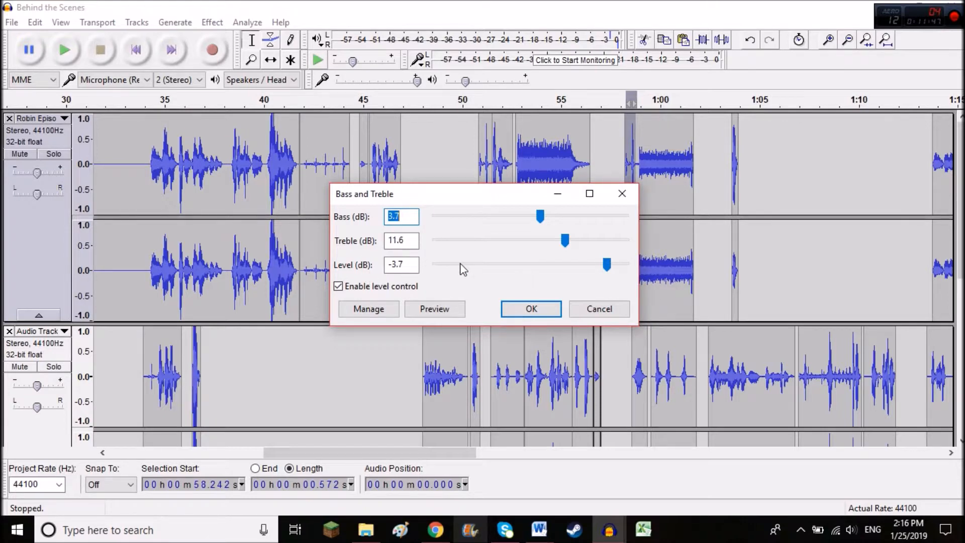
mouse_move(606, 264)
mouse_down()
mouse_move(597, 265)
mouse_move(620, 267)
mouse_up()
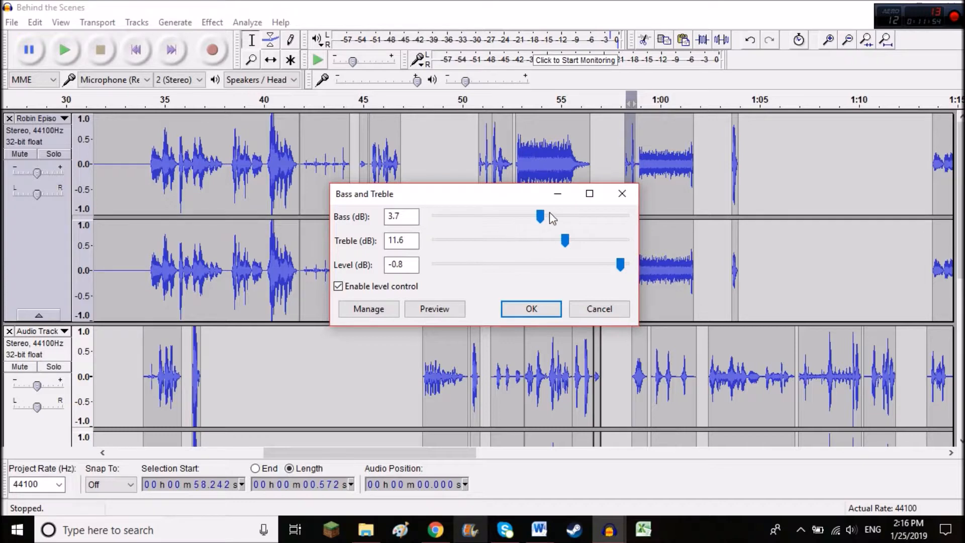
drag(544, 215, 567, 216)
click(436, 309)
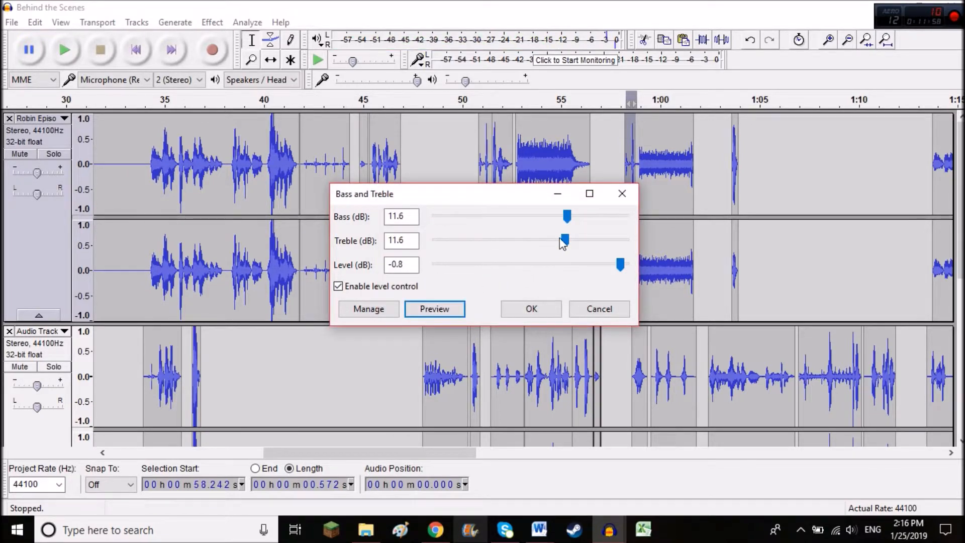
Preview Bass and Treble with treble -19.9 dB, again with bass -30.0 dB and treble 17.4 dB, and cancel the effect
drag(565, 241, 467, 262)
click(449, 310)
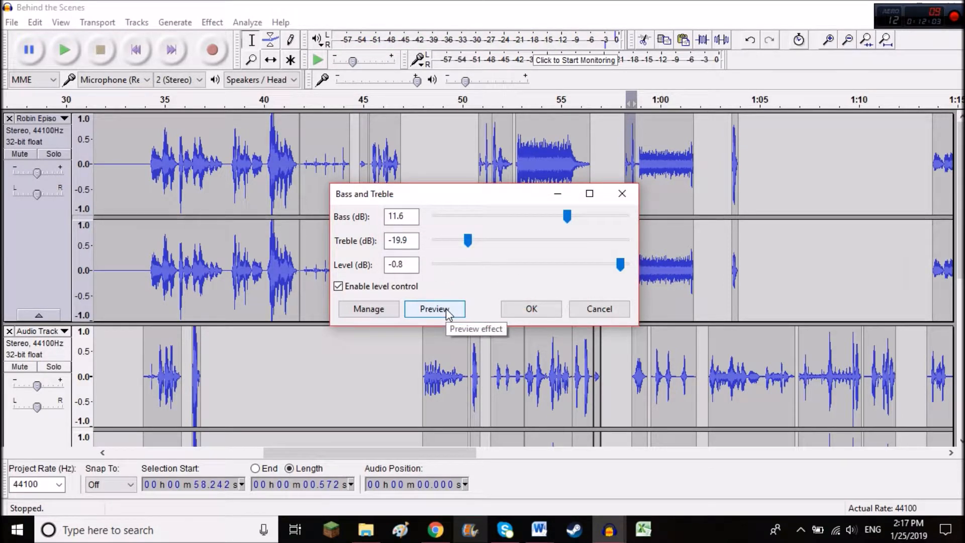
drag(468, 240, 433, 221)
click(435, 309)
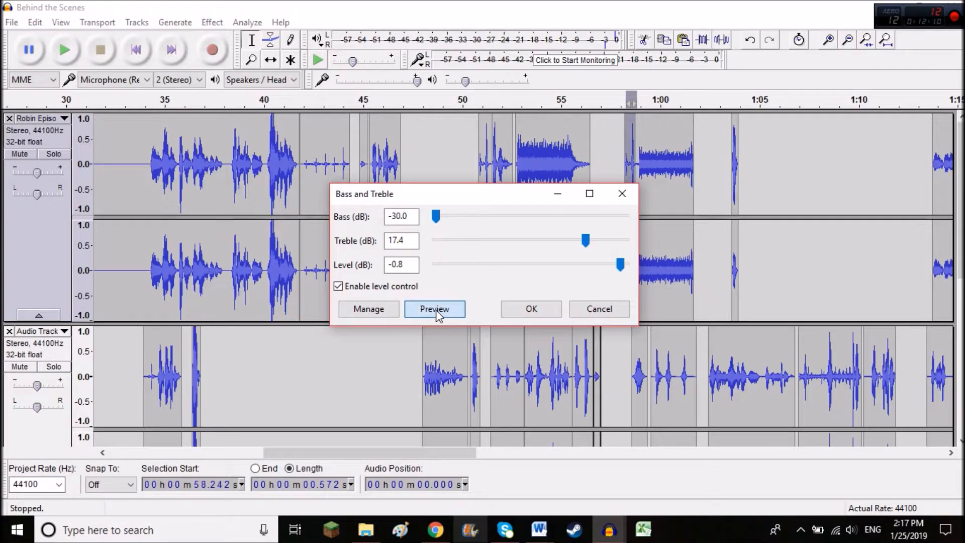
drag(439, 217, 456, 217)
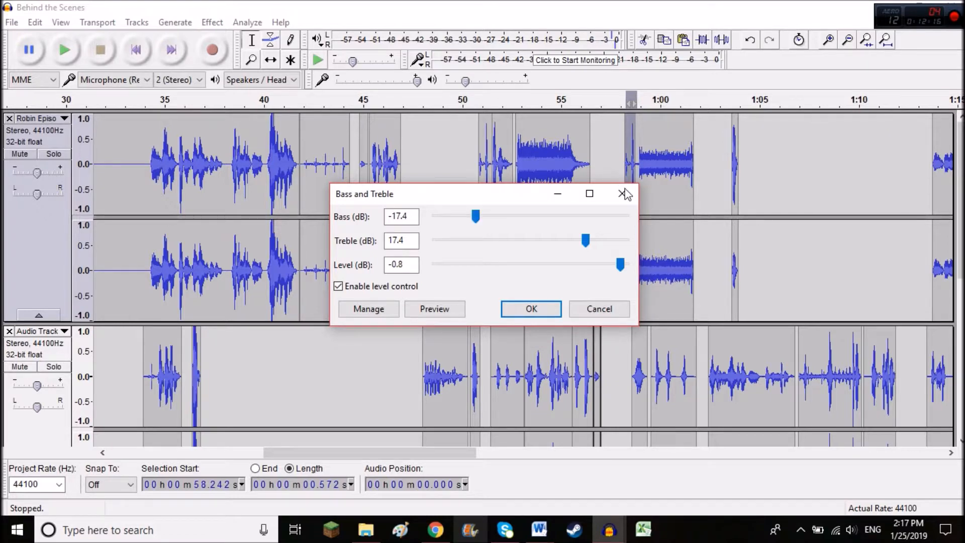
click(619, 308)
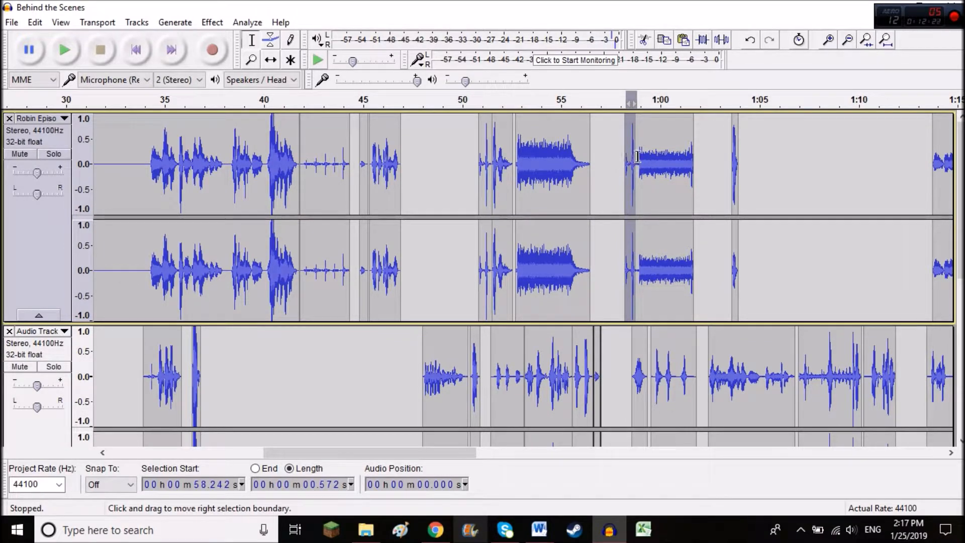
Place the cursor at 58.584 s in the lower track and play briefly from there
click(633, 362)
key(space)
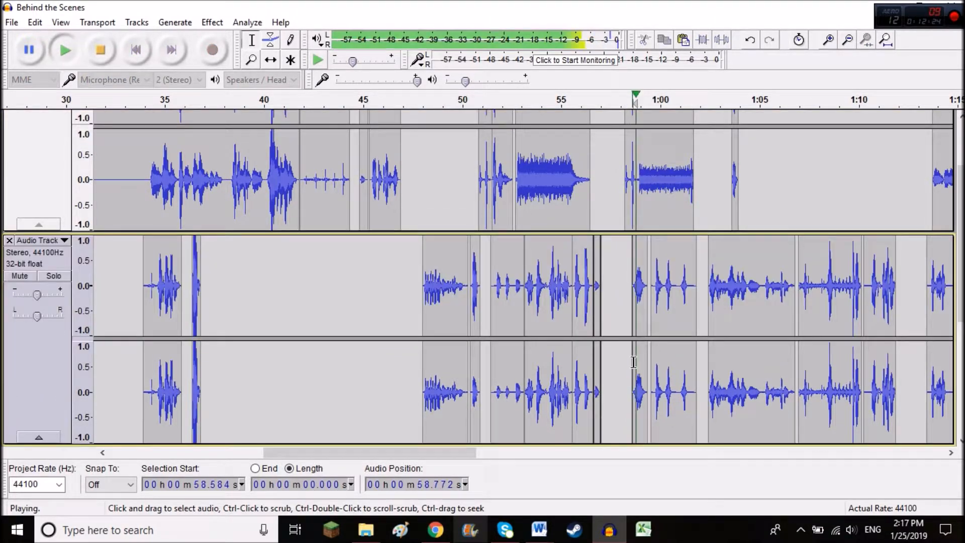
key(space)
scroll(633, 362, up, 3)
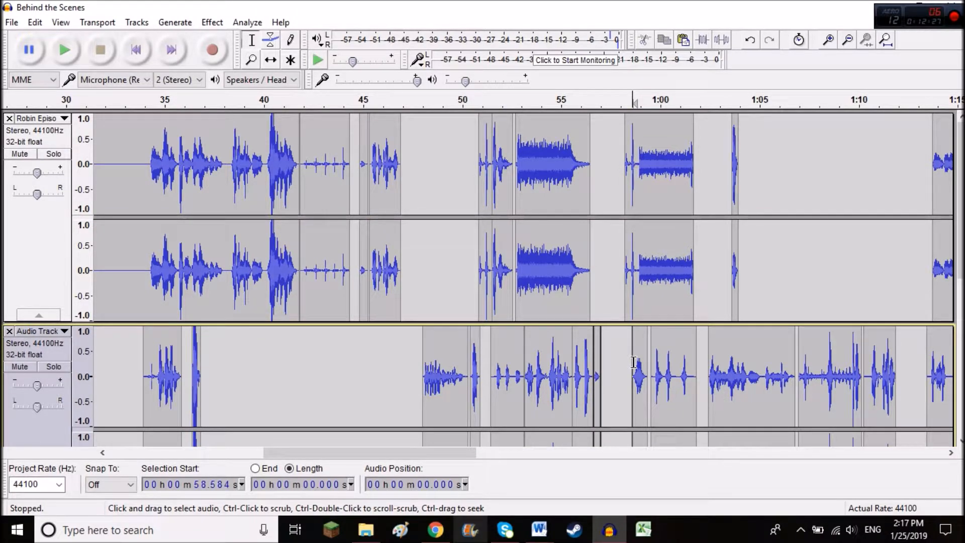
Place the cursor at 59.563 s in the lower track and play the start of that clip
click(653, 354)
scroll(653, 353, down, 3)
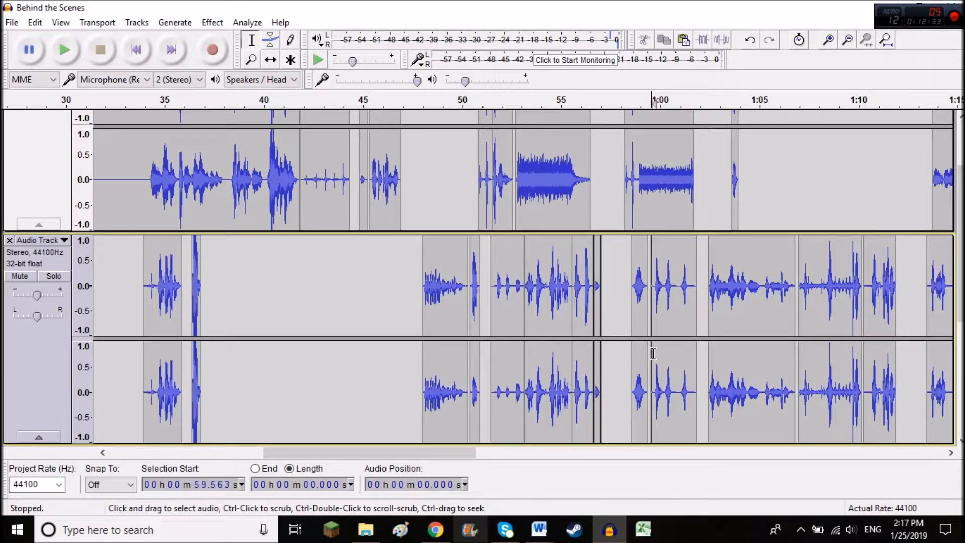
key(space)
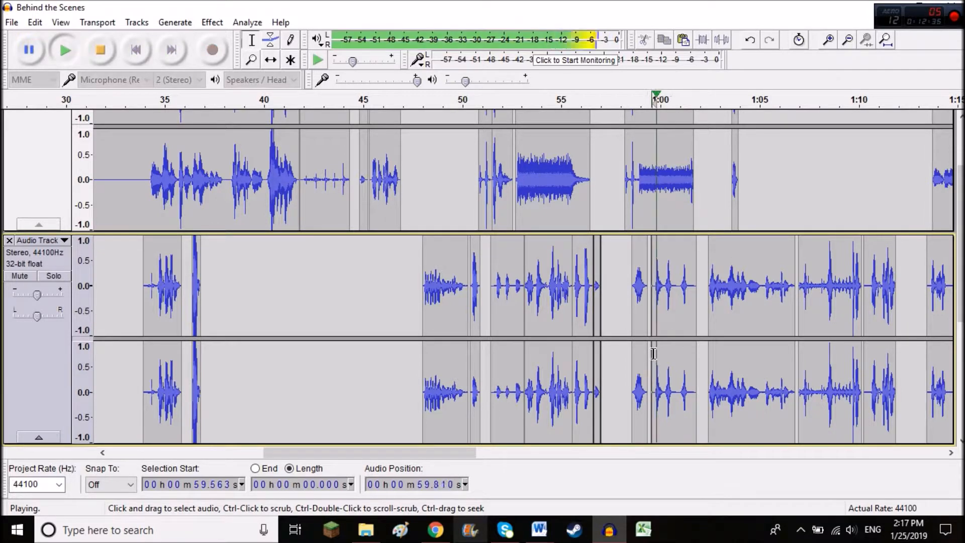
key(space)
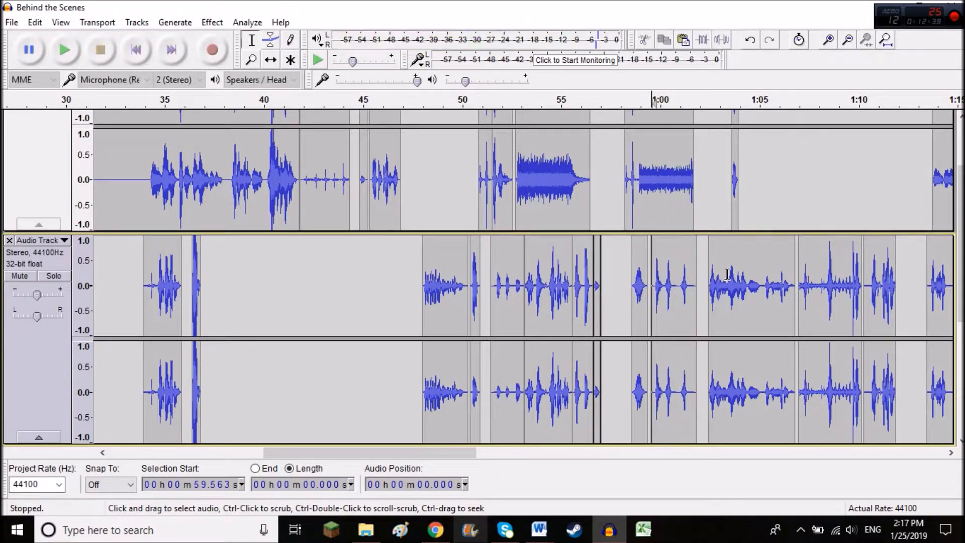
scroll(684, 321, down, 1)
scroll(681, 327, up, 1)
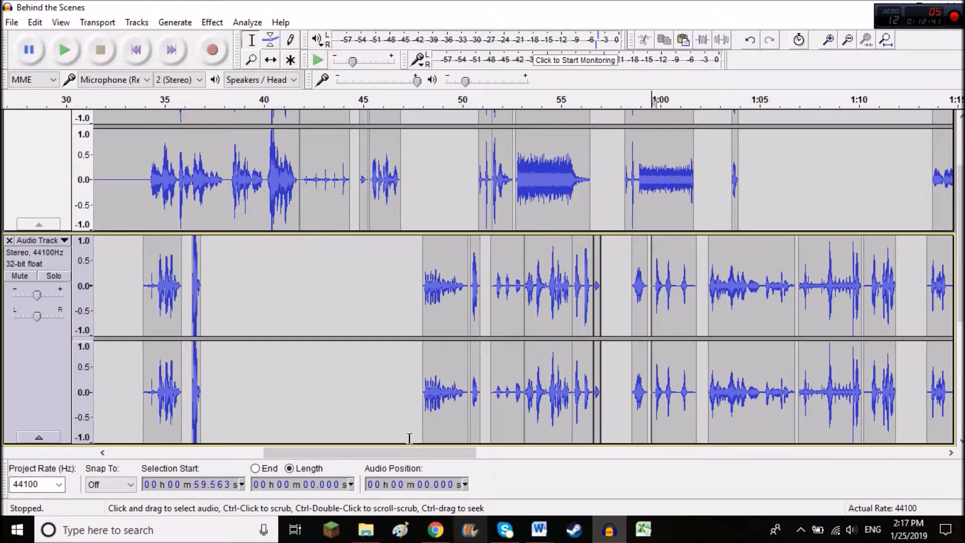
Place the cursor at 1:13.477 in the lower track, solo that track and play the clip there
drag(410, 452, 518, 454)
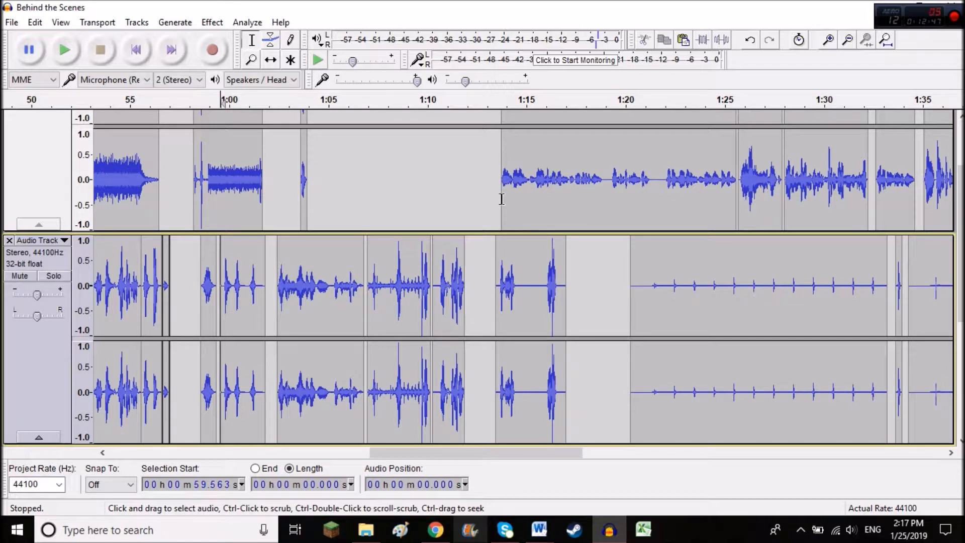
click(496, 294)
key(space)
key(space)
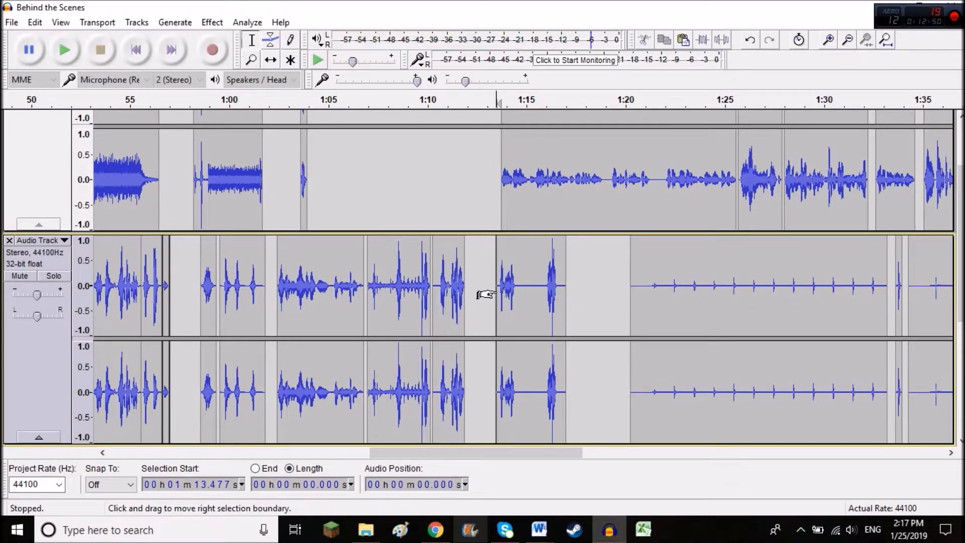
click(67, 276)
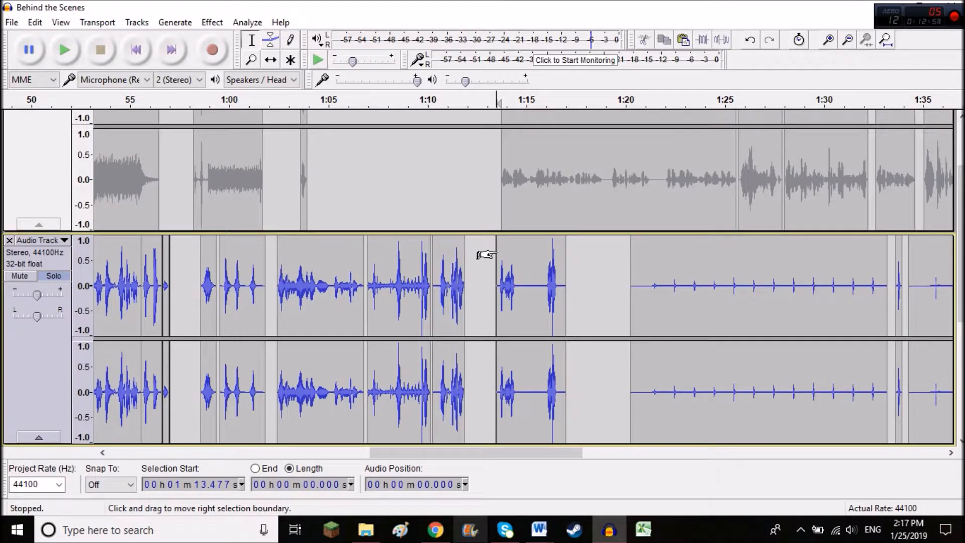
key(space)
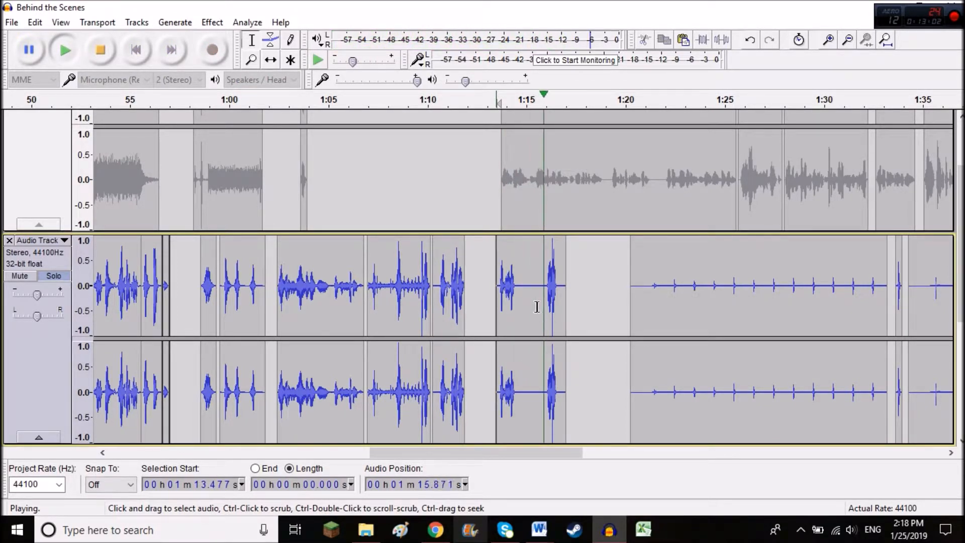
key(space)
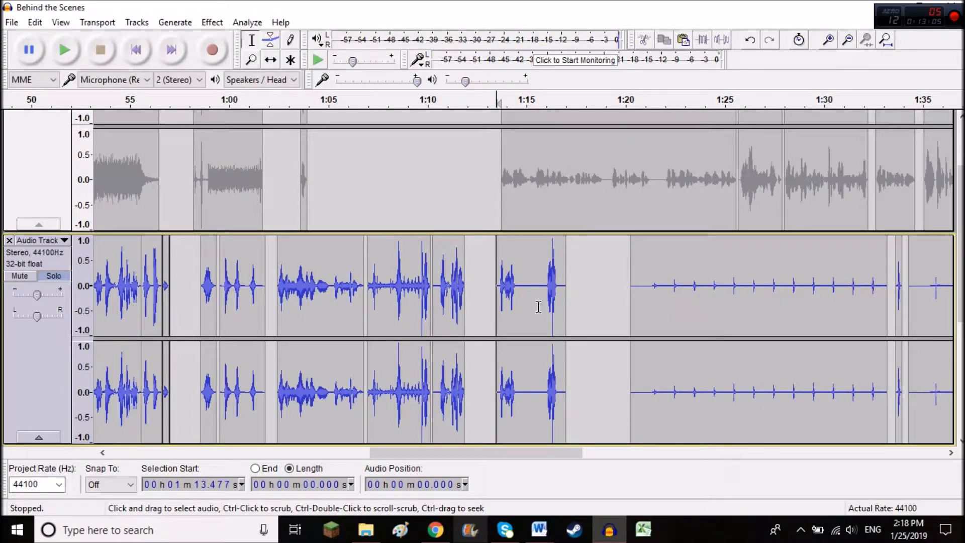
Select the 3.500 s clip at 1:13.477 in the lower track and open the Equalization effect for it
double_click(538, 306)
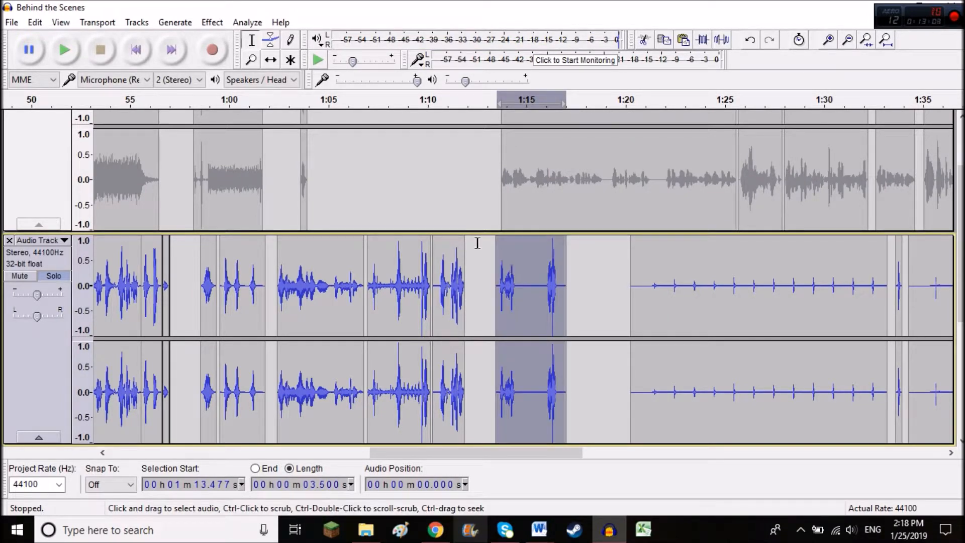
click(211, 22)
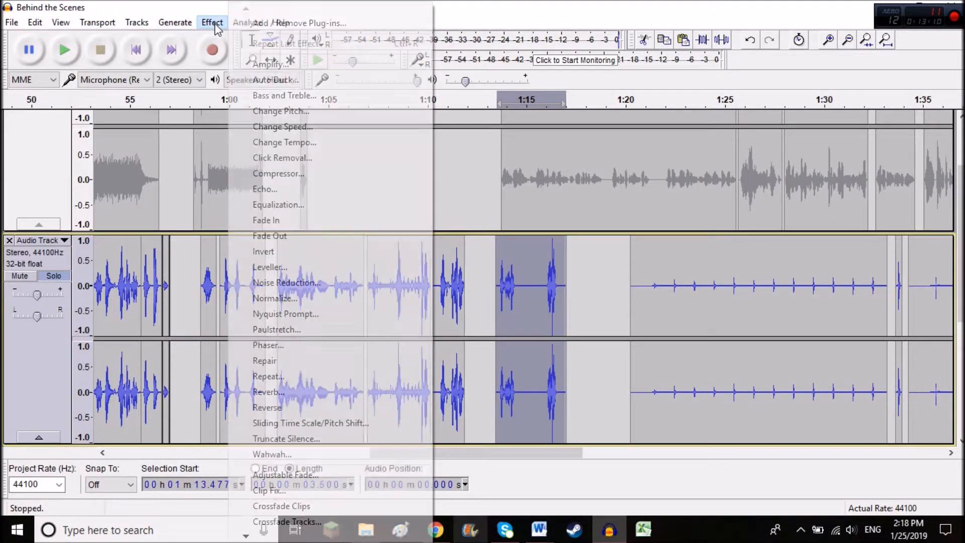
click(280, 204)
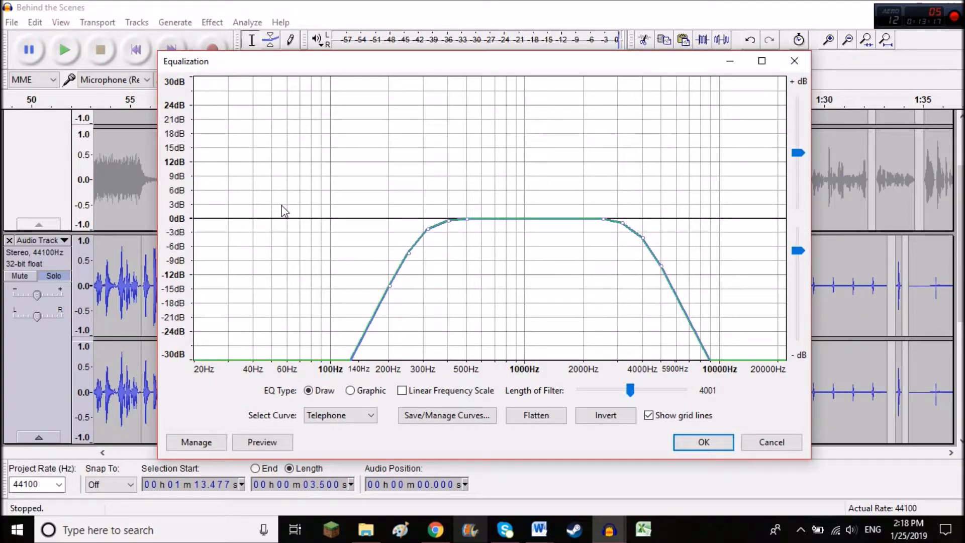
Load the unnamed equalization curve and move its peak near 100 Hz to about 3 dB near 300 Hz
click(367, 418)
click(349, 526)
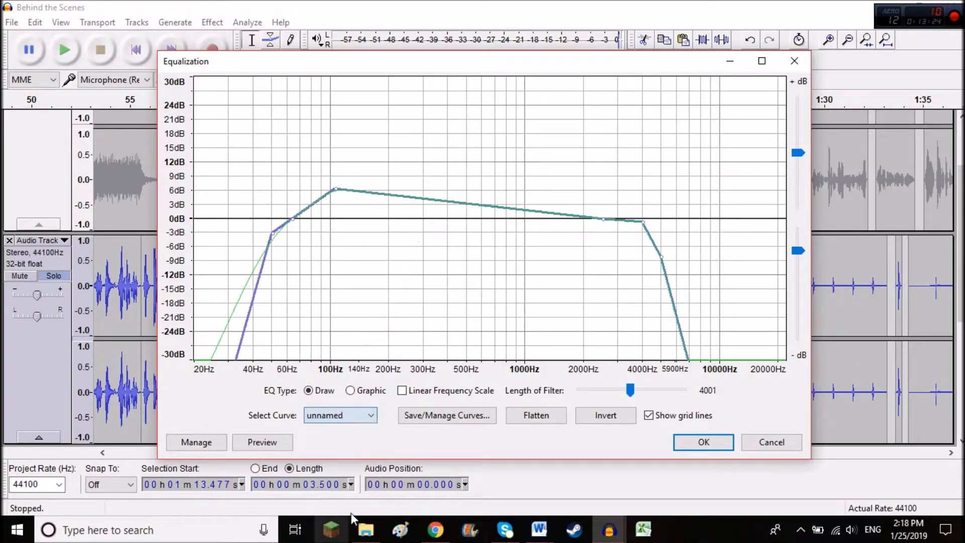
drag(334, 190, 429, 206)
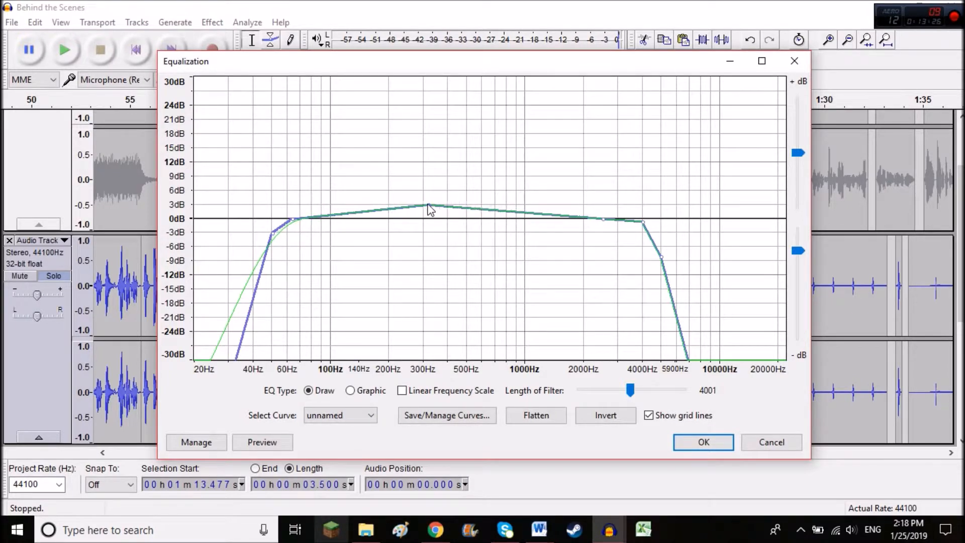
Switch the equalization curve to Telephone and on to Walkie-talkie, and preview the Walkie-talkie sound on the clip
click(360, 417)
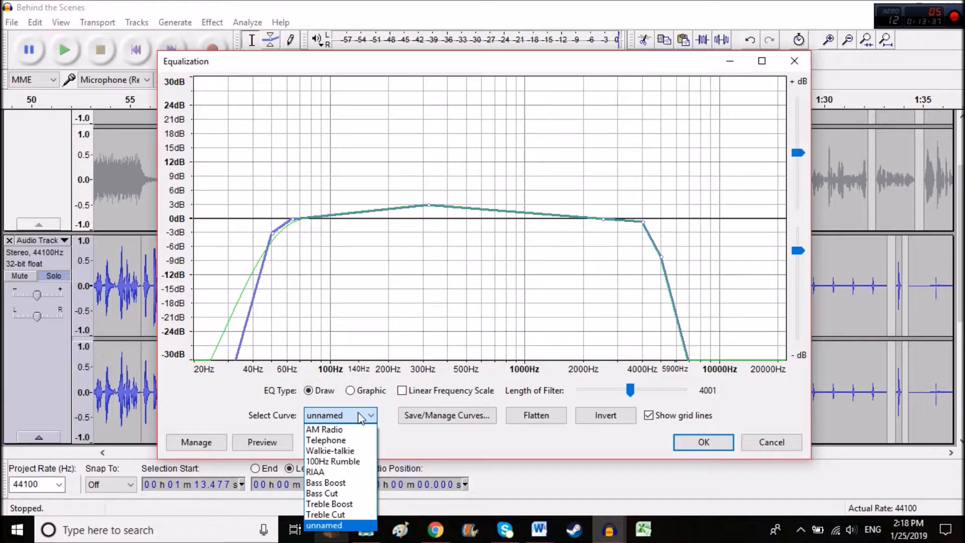
click(358, 438)
click(358, 413)
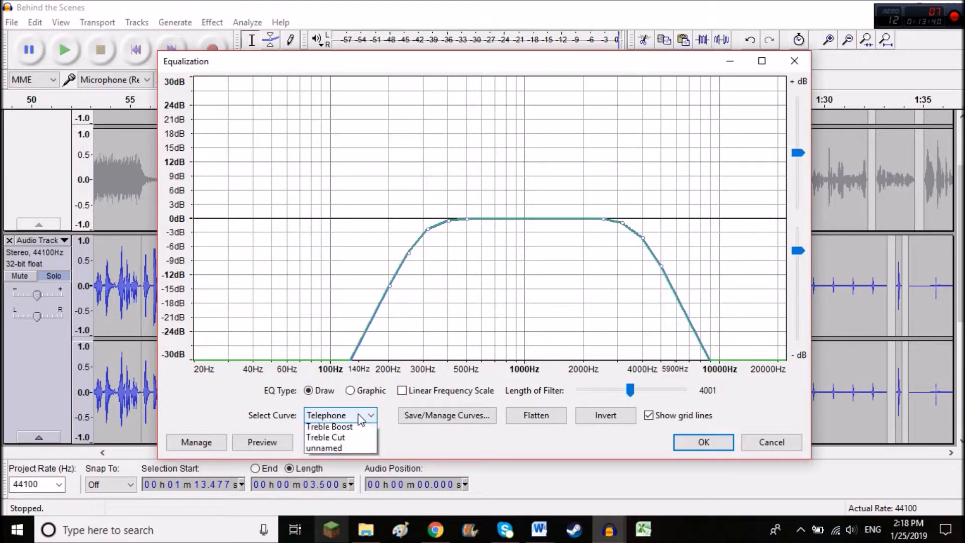
click(358, 446)
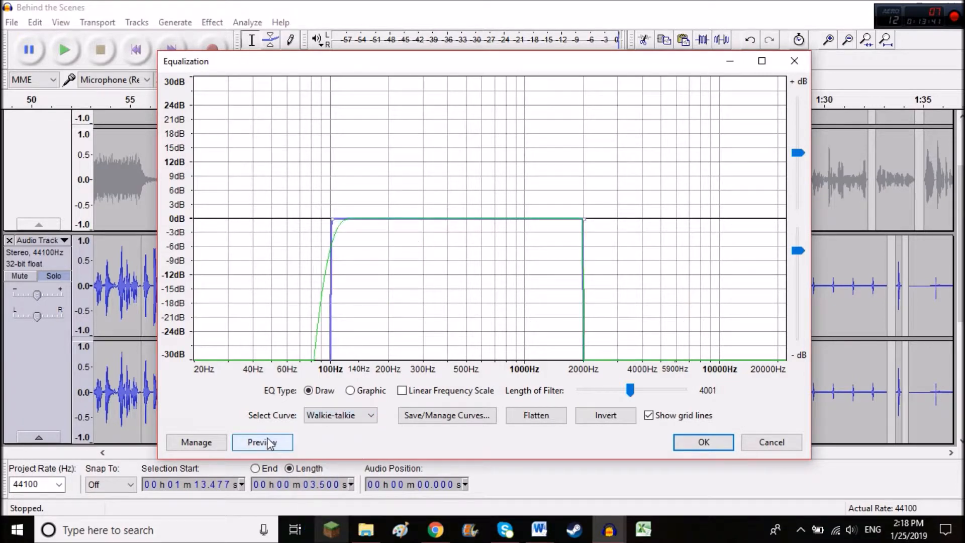
click(269, 443)
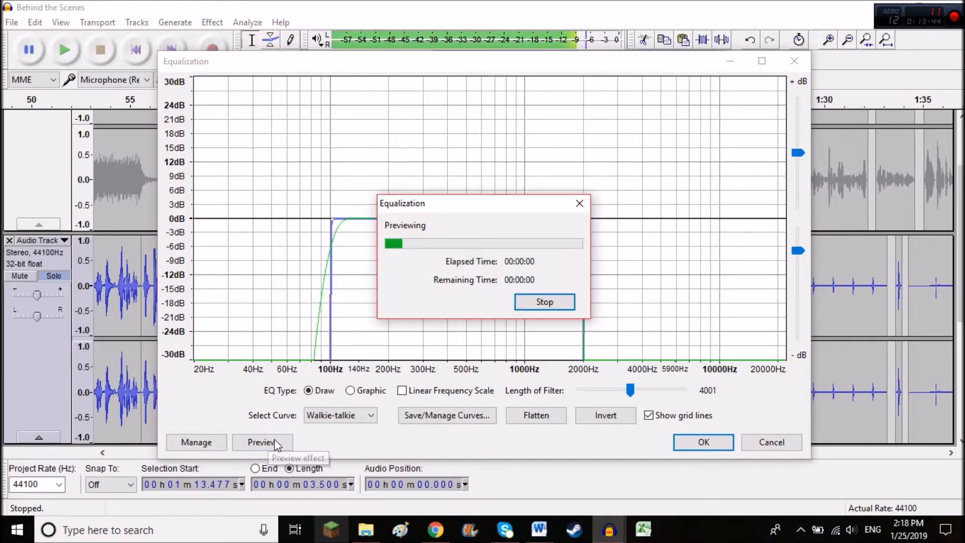
click(547, 302)
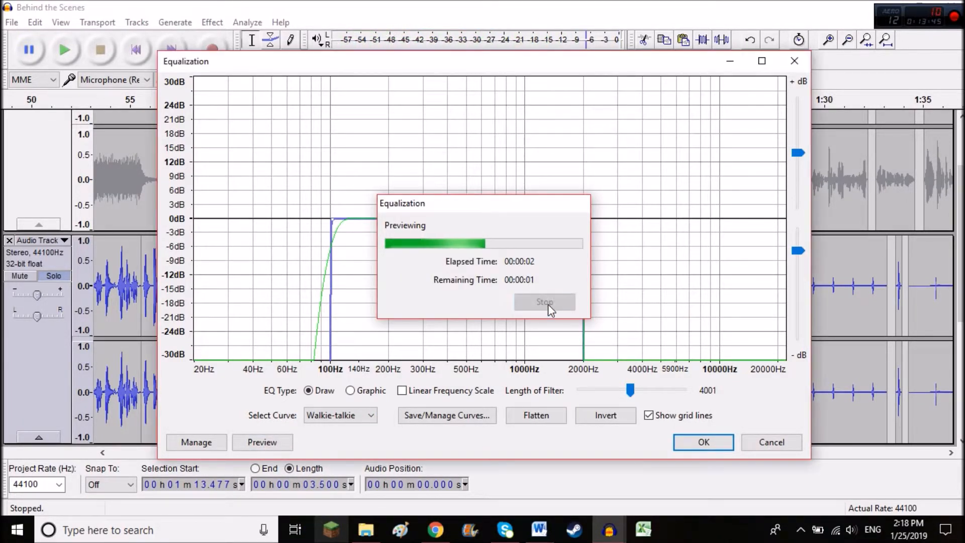
Choose the Telephone equalization curve and preview it briefly on the selected clip
click(351, 416)
click(351, 438)
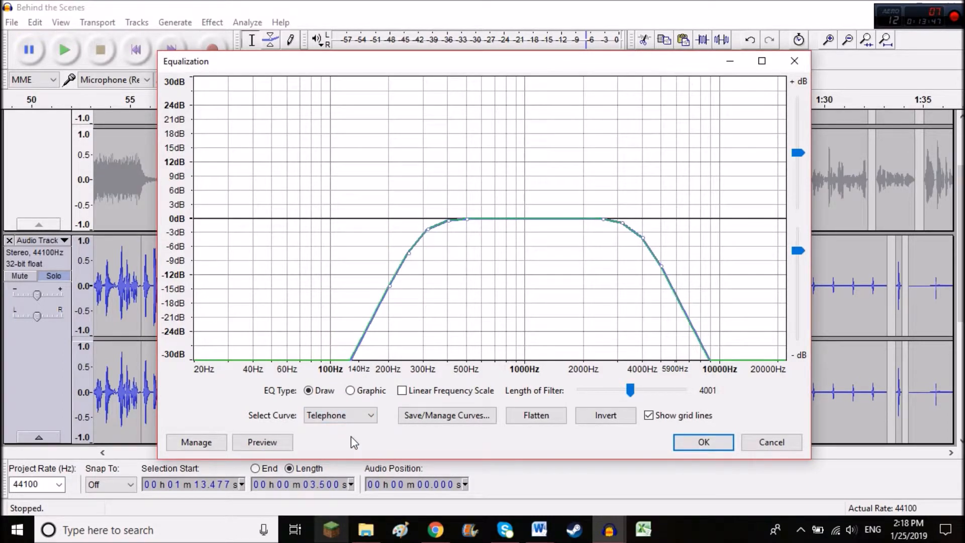
click(265, 441)
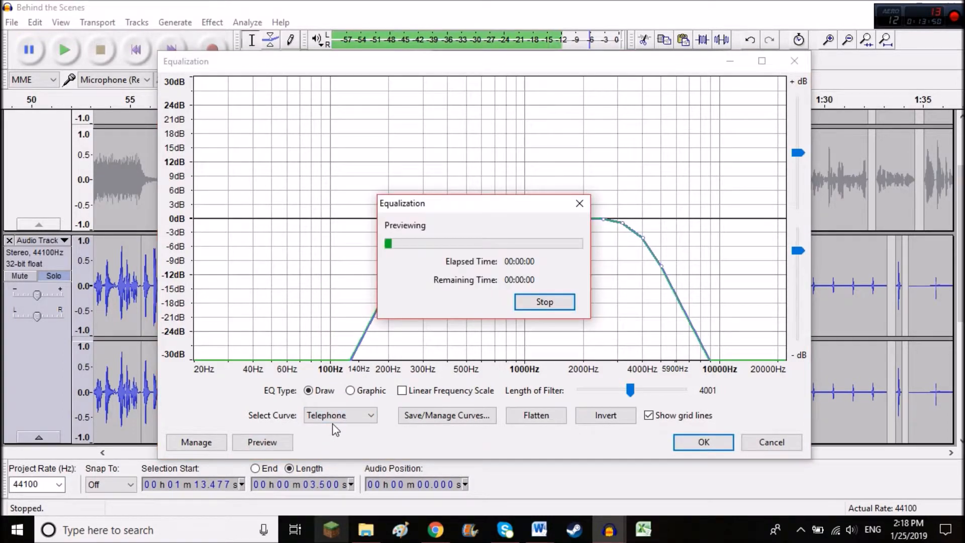
click(543, 303)
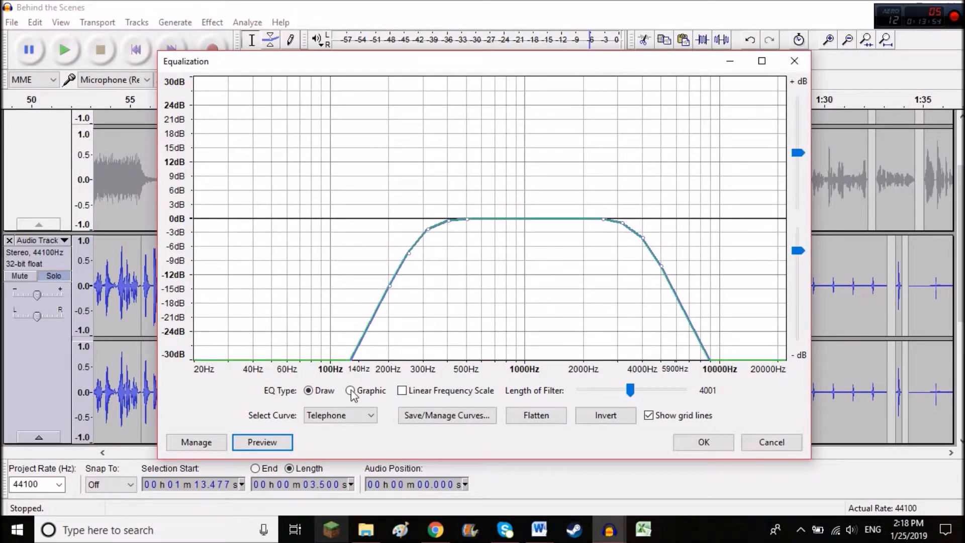
Choose the 100Hz Rumble equalization curve and preview it briefly on the selected clip
click(349, 414)
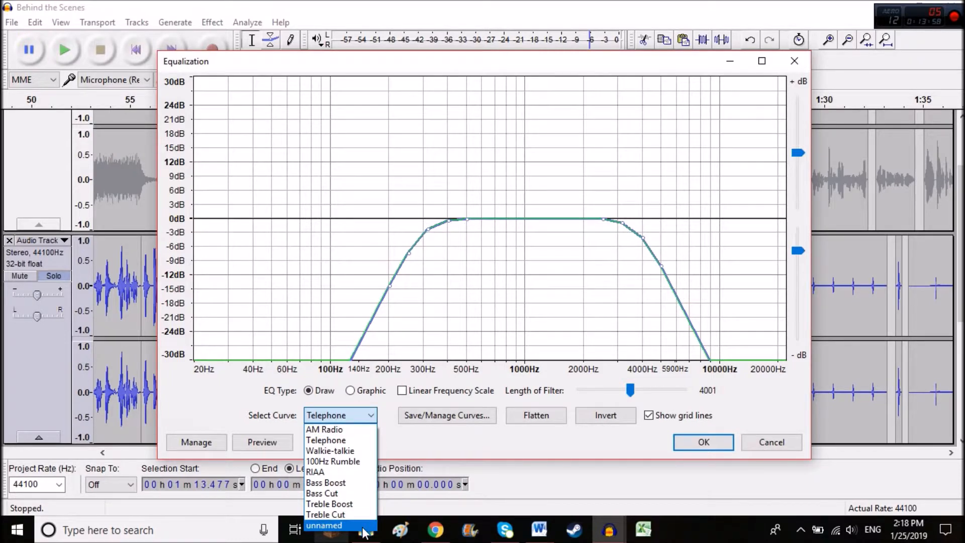
click(354, 461)
click(275, 445)
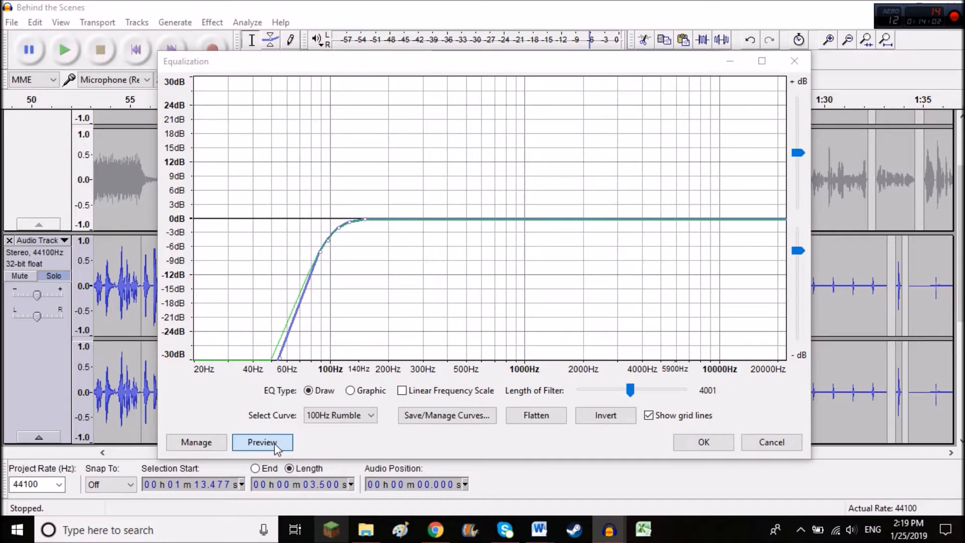
click(580, 204)
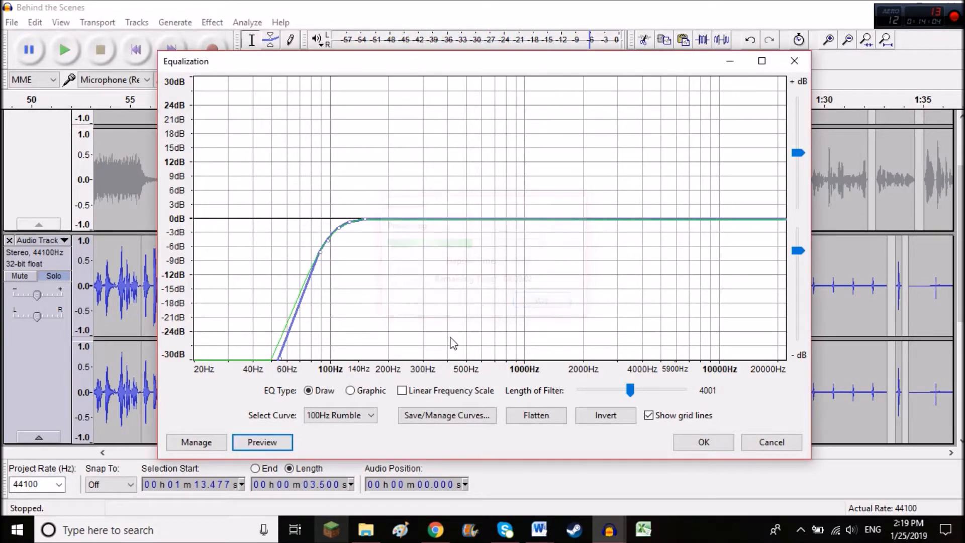
Choose the RIAA equalization curve, preview it briefly on the selected clip, and close the Equalization effect without applying it
click(371, 415)
click(366, 473)
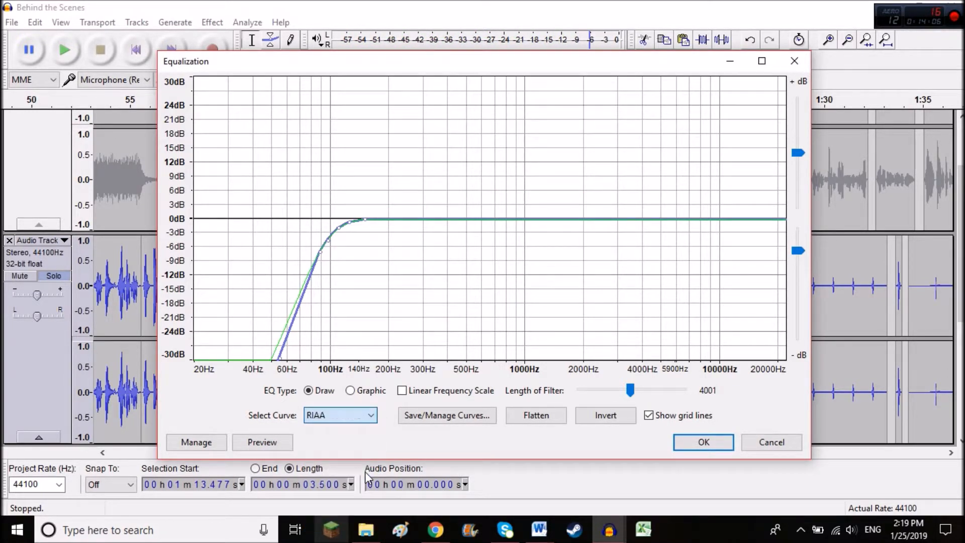
click(277, 442)
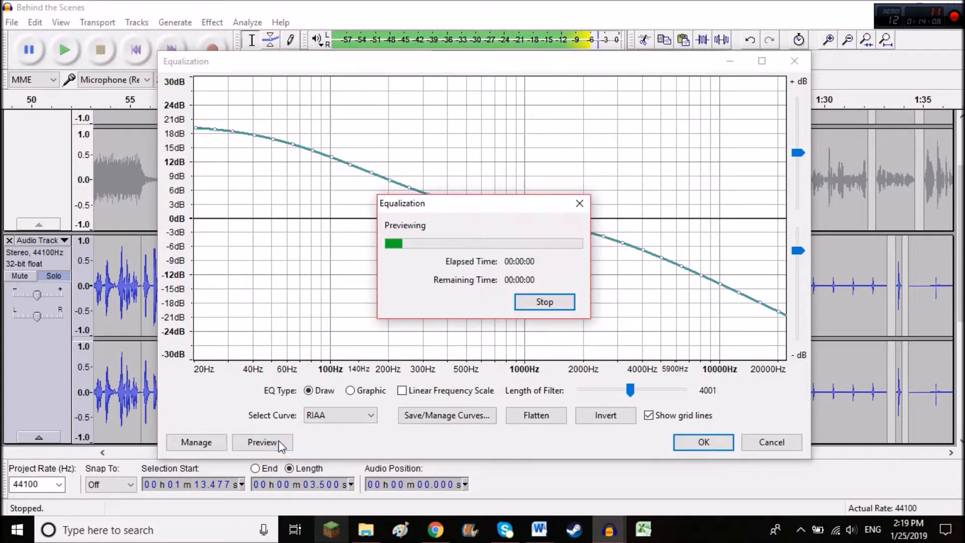
click(582, 206)
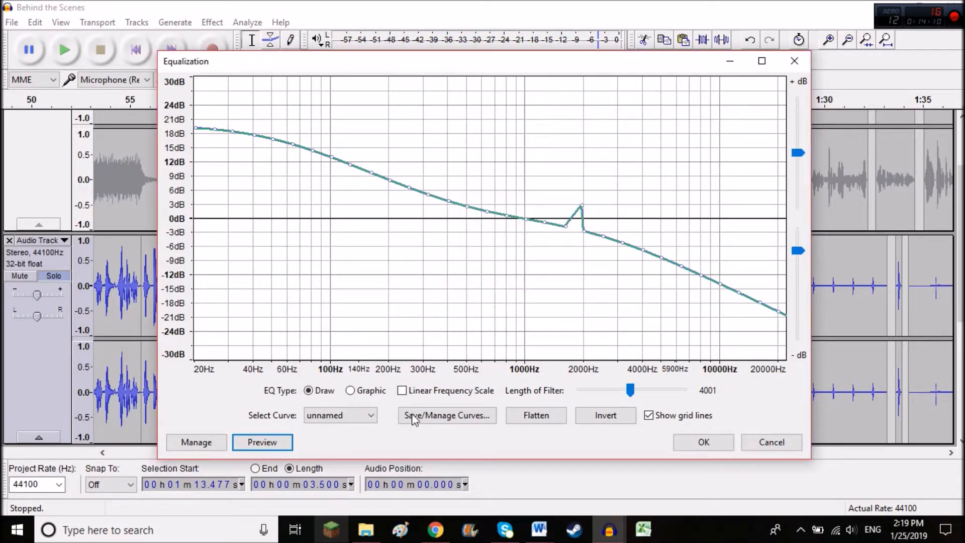
click(370, 415)
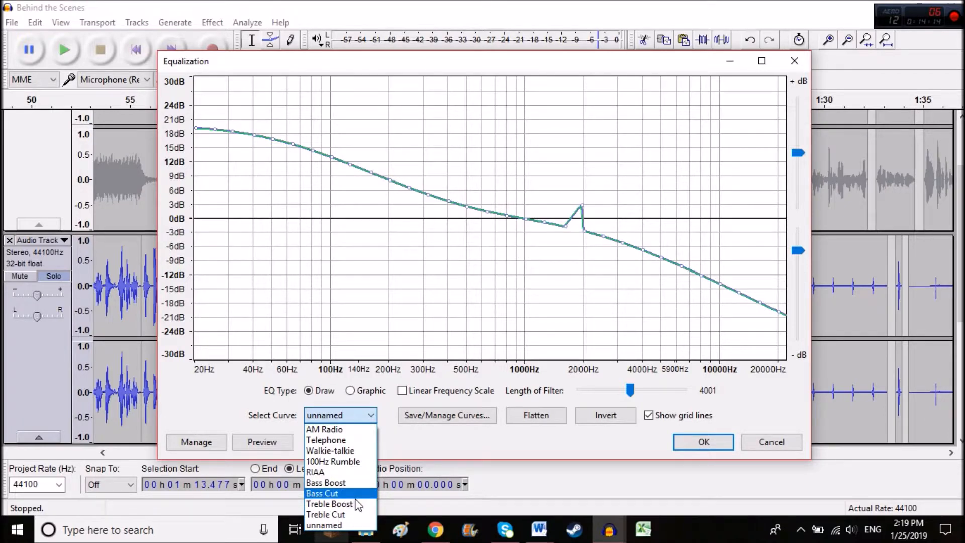
click(796, 62)
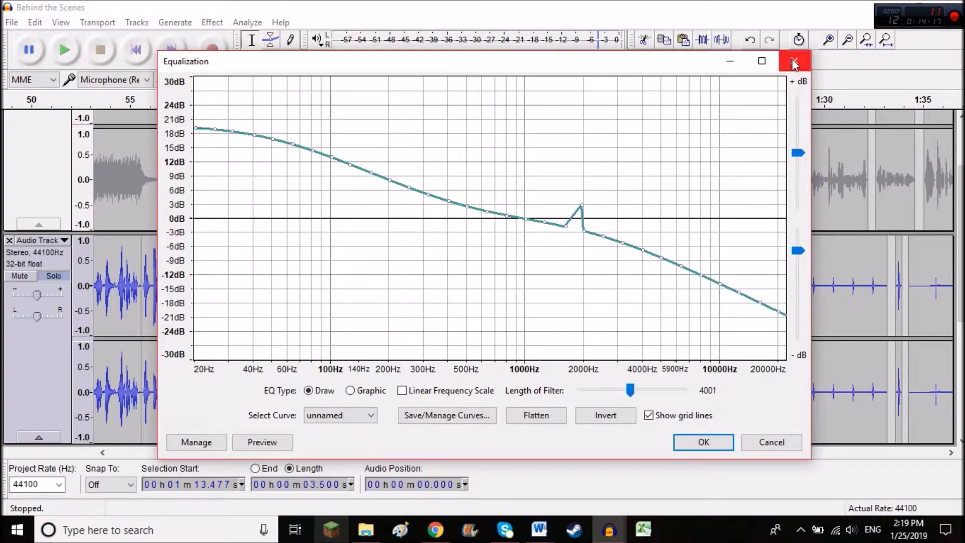
click(793, 61)
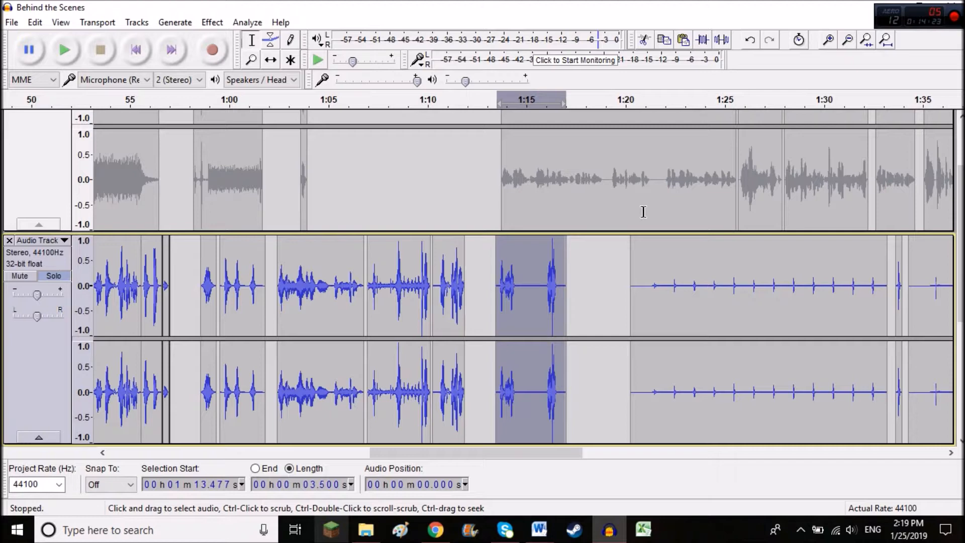
Preview the Echo effect on the selected clip and cancel the effect without applying it
click(212, 22)
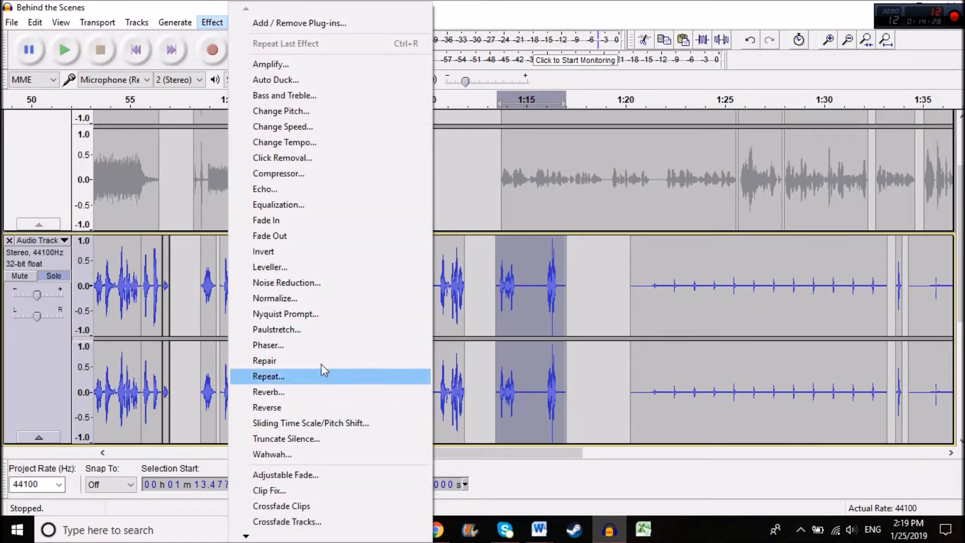
click(309, 190)
click(449, 301)
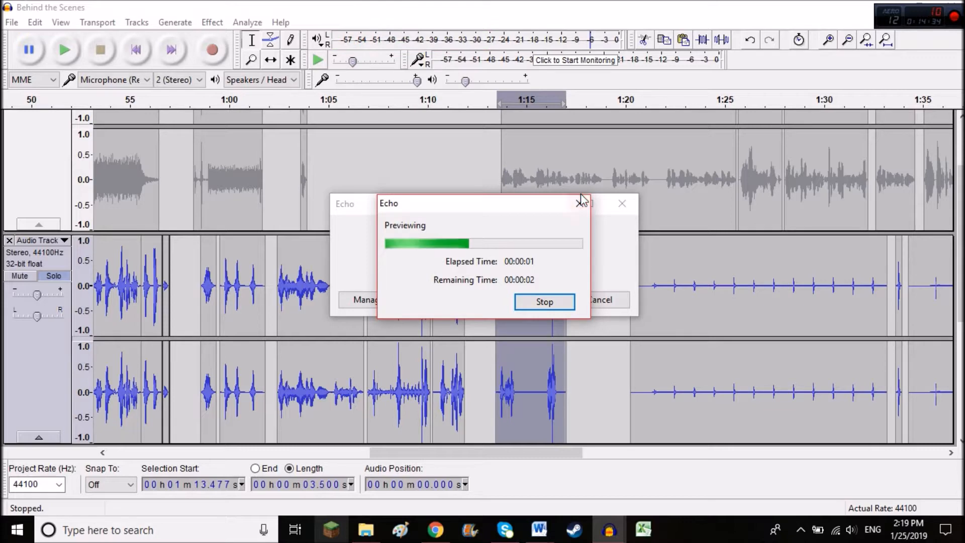
click(578, 204)
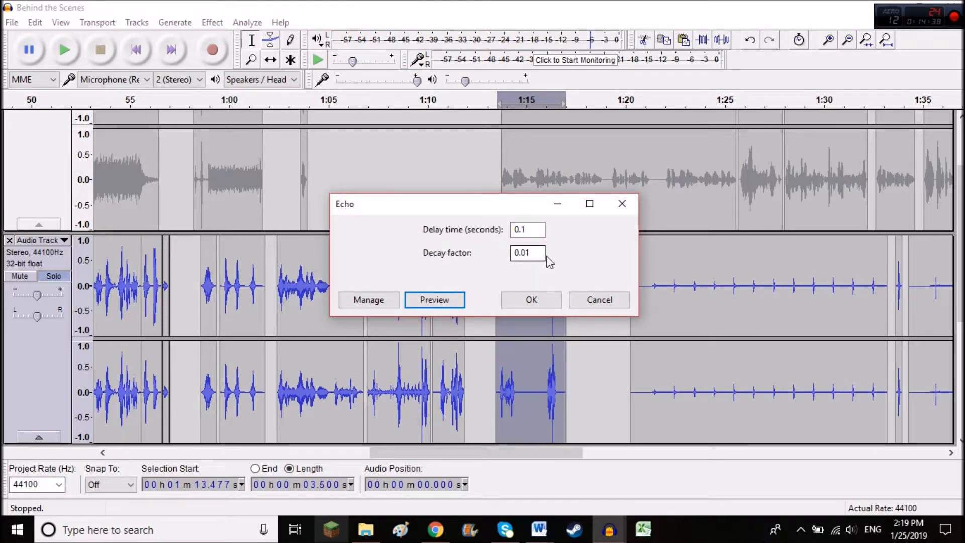
click(595, 300)
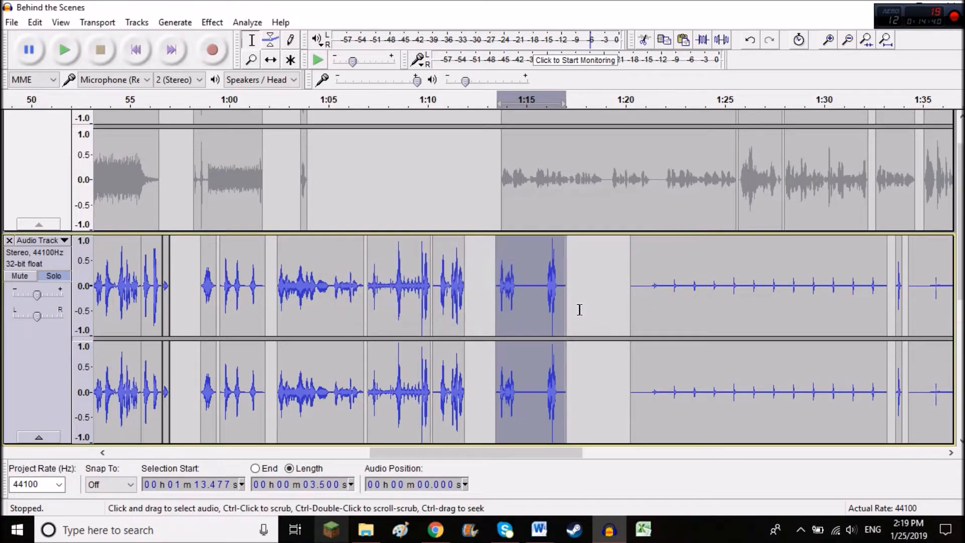
Examine the remaining clips on all tracks up to the end of the timeline and return to its start
scroll(579, 309, up, 3)
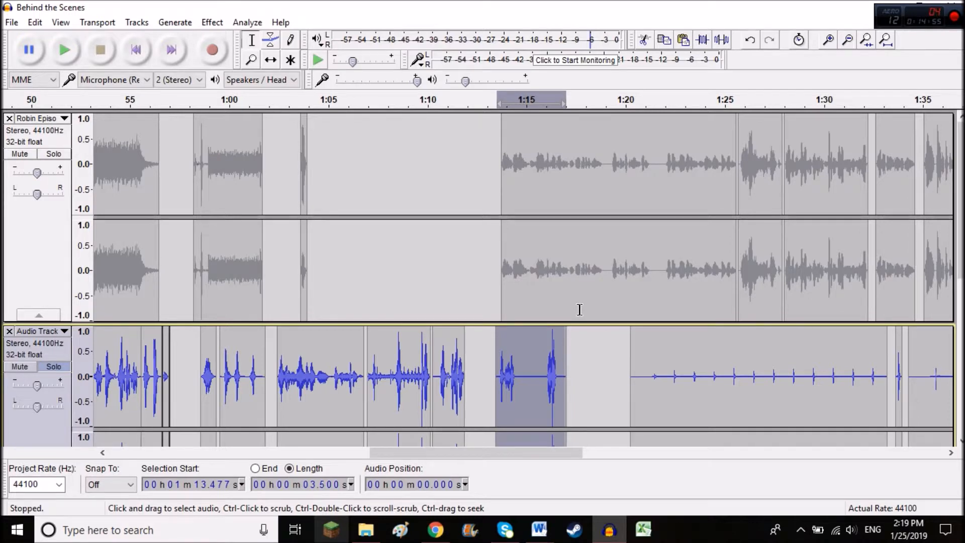
click(596, 352)
scroll(578, 377, down, 3)
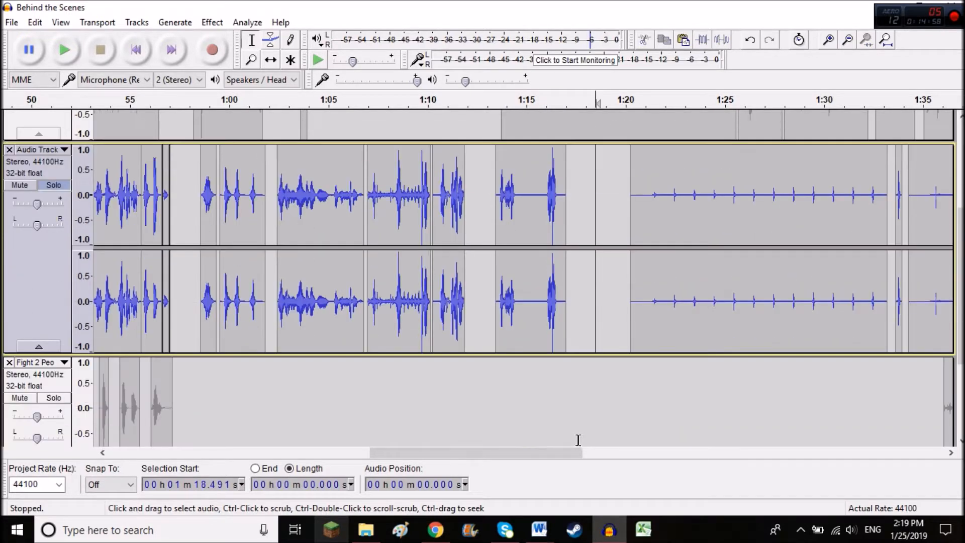
drag(518, 457, 920, 459)
scroll(549, 319, up, 5)
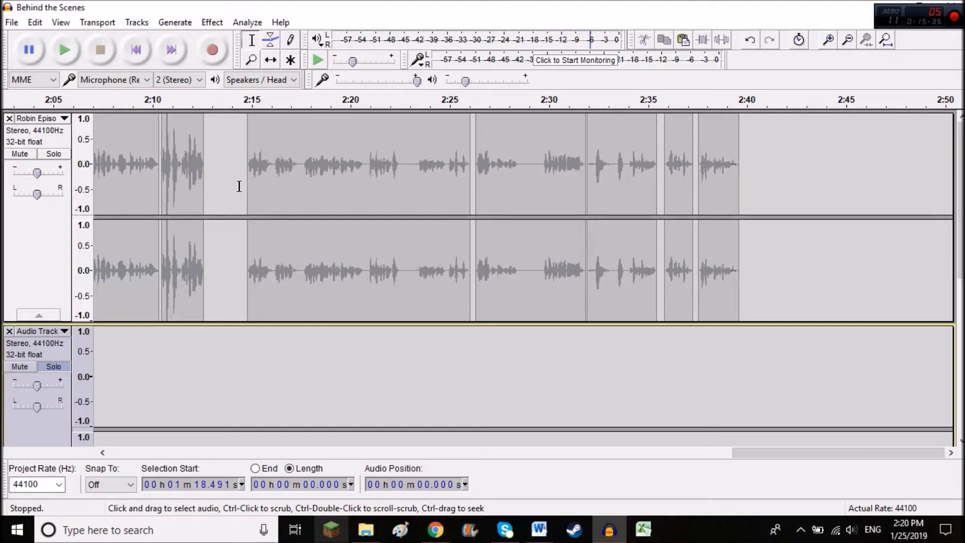
scroll(260, 187, down, 5)
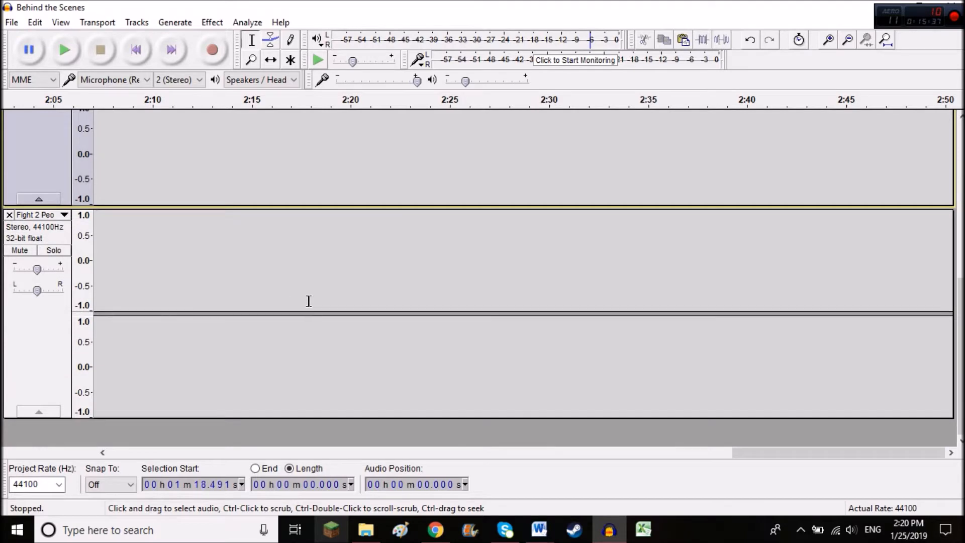
drag(733, 454, 111, 455)
scroll(151, 387, up, 5)
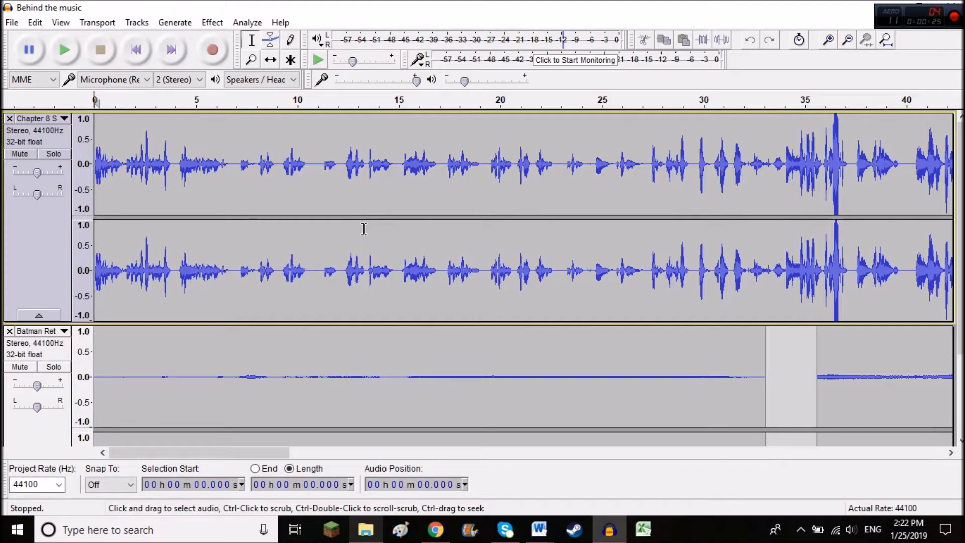
Solo the Batman Ret music track and play a few seconds of it from about 6 seconds
scroll(409, 301, down, 2)
scroll(409, 301, up, 2)
scroll(405, 348, down, 1)
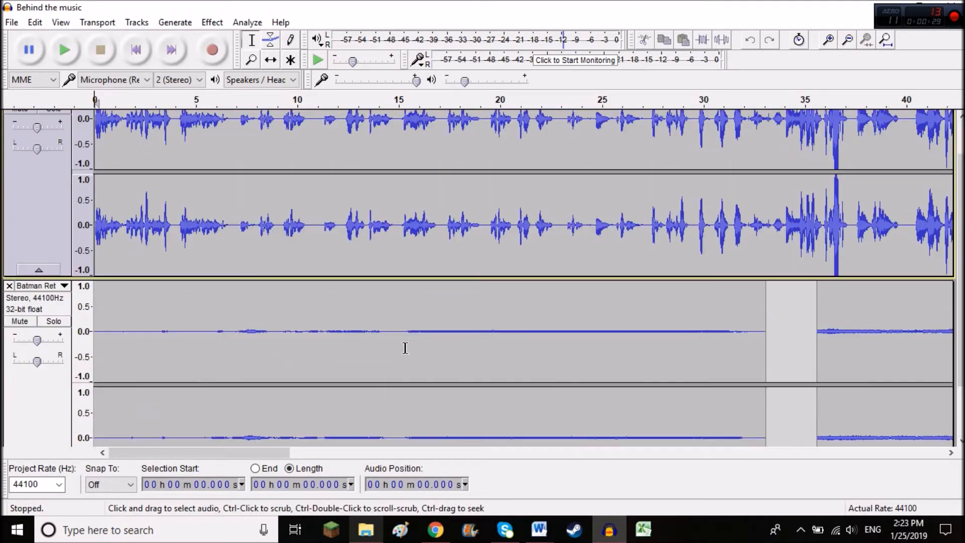
scroll(427, 342, down, 3)
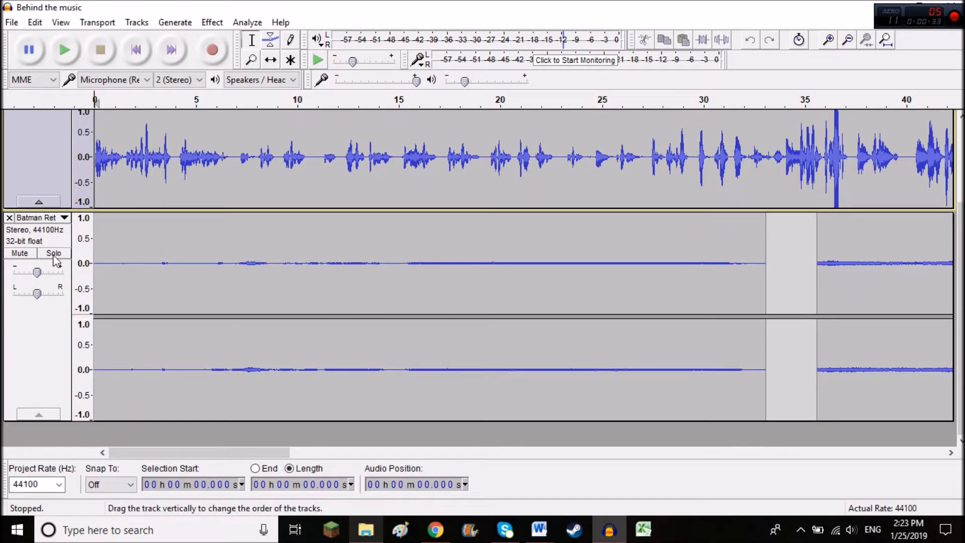
click(53, 253)
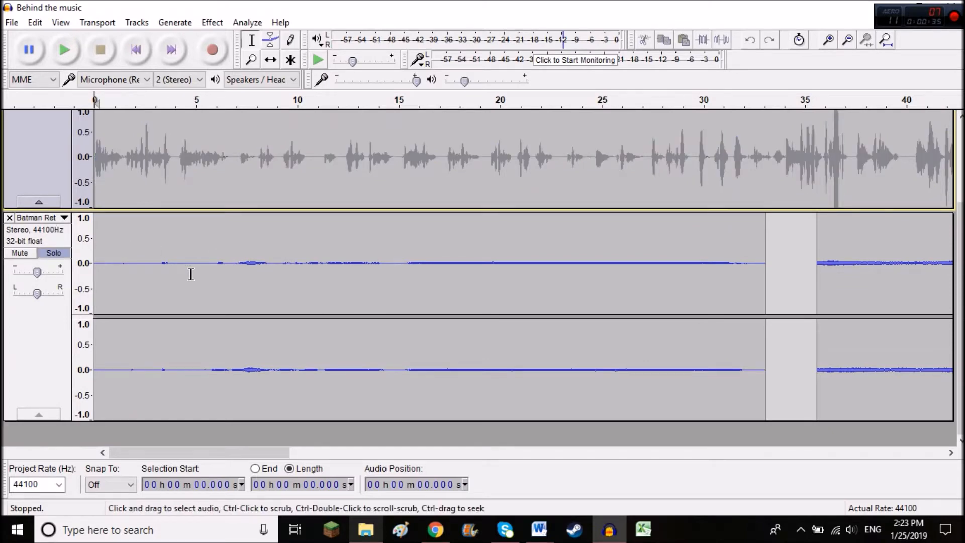
click(216, 258)
key(space)
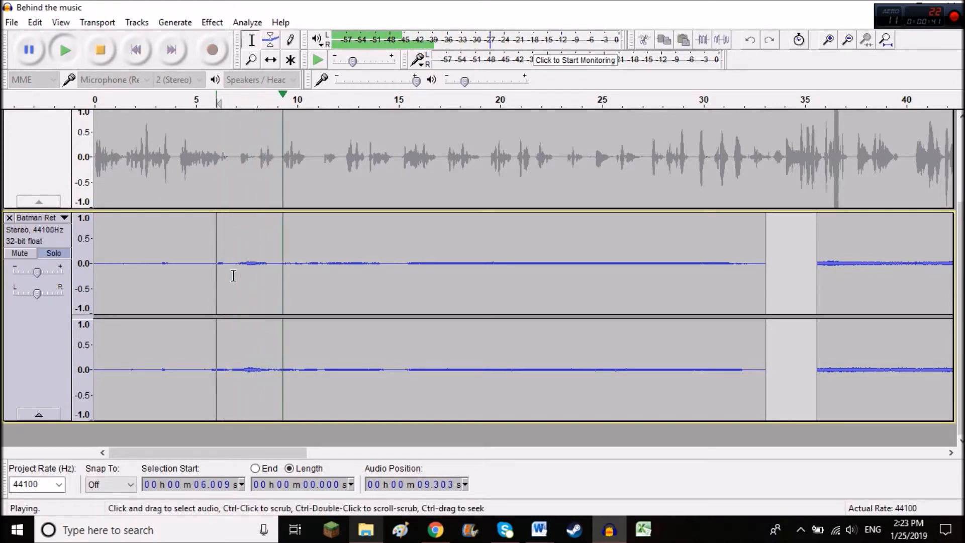
scroll(234, 288, up, 1)
key(space)
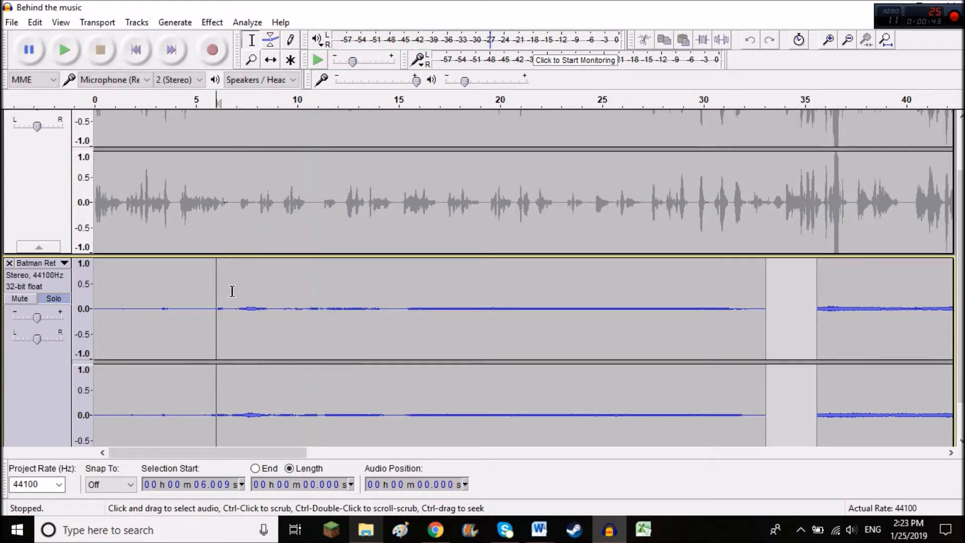
Turn off solo on the Batman Ret track and play both tracks together from about 4 seconds
click(54, 298)
scroll(161, 302, up, 1)
click(179, 262)
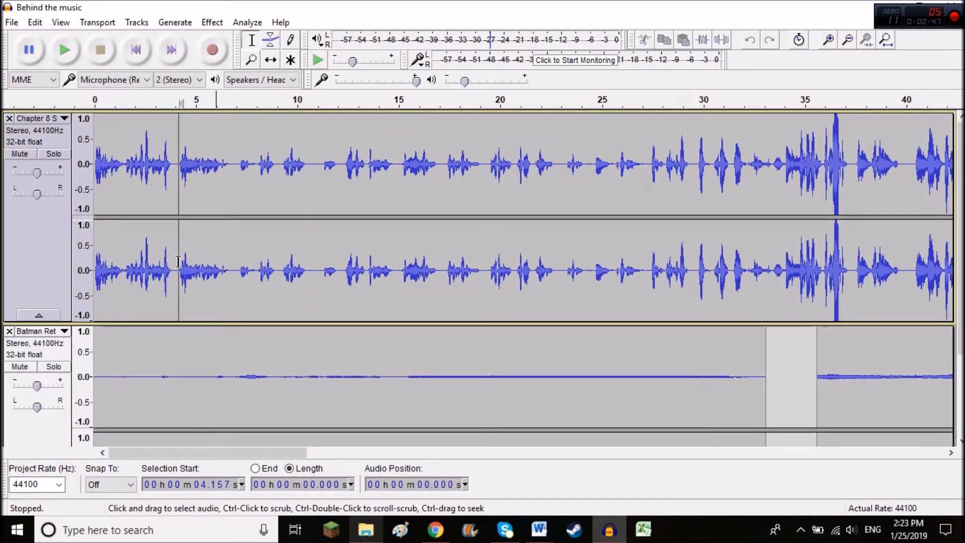
key(space)
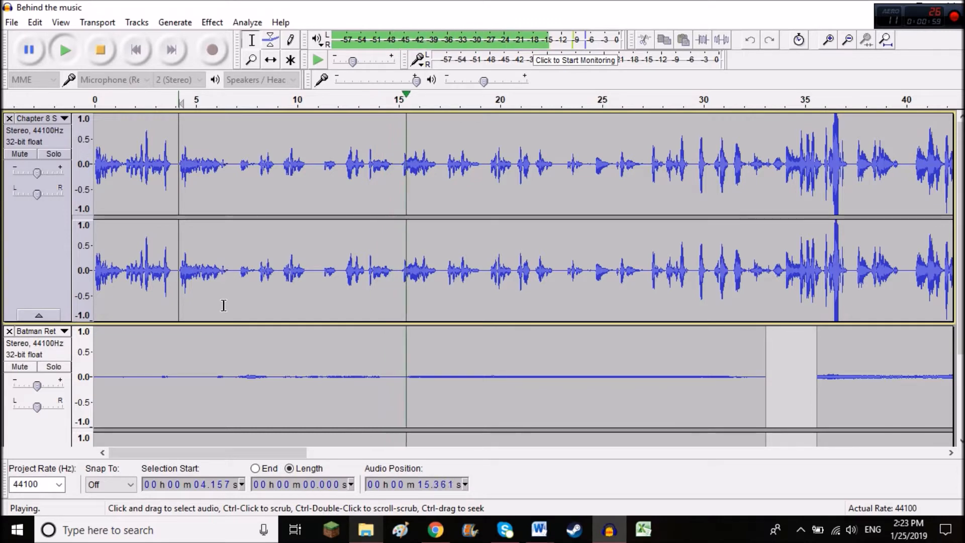
Stop the playback and lower the computer's playback volume by several levels
key(XF86AudioLowerVolume)
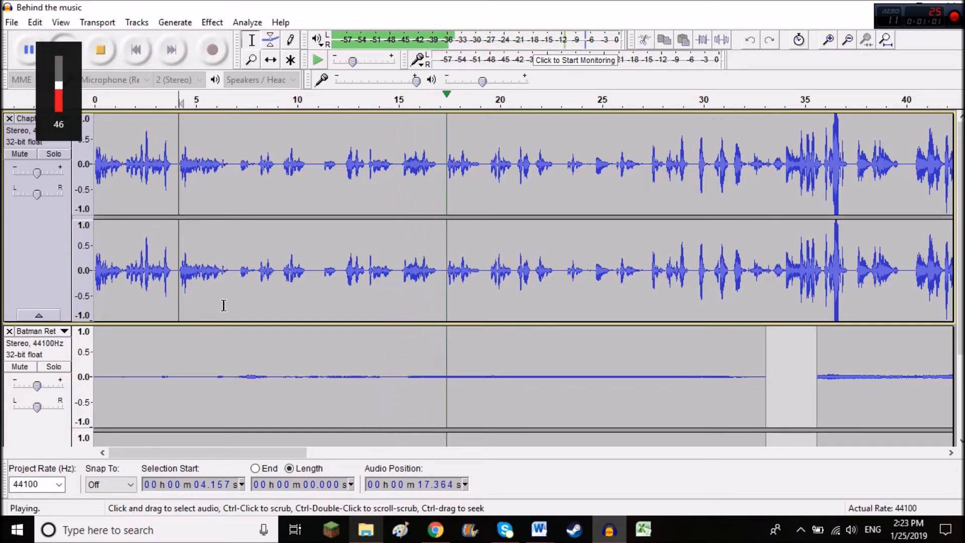
key(space)
key(XF86AudioLowerVolume)
key(XF86AudioLowerVolume)
key(XF86AudioLowerVolume)
key(XF86AudioLowerVolume)
key(XF86AudioLowerVolume)
key(XF86AudioLowerVolume)
key(XF86AudioLowerVolume)
key(XF86AudioLowerVolume)
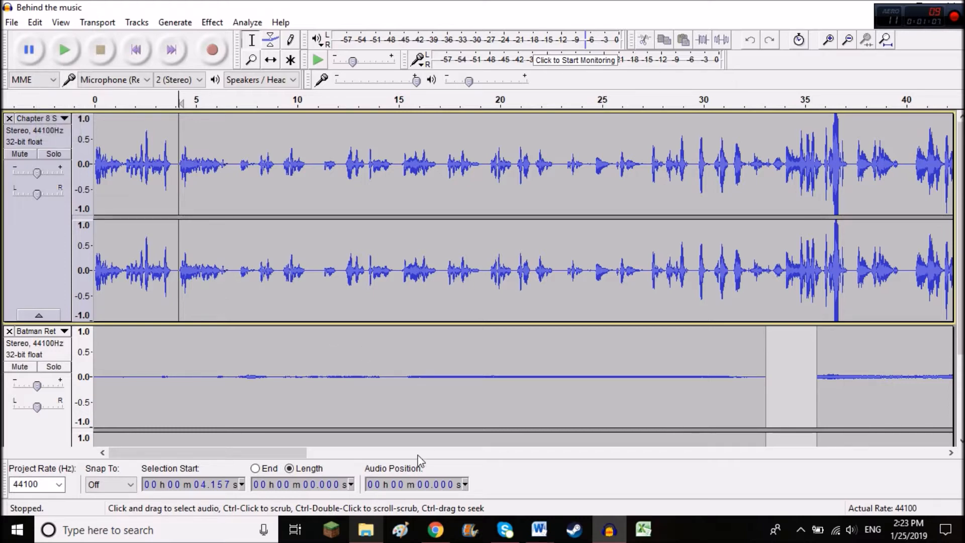
Play both tracks from about 33.6 seconds, across the gap in the Batman Ret music track
drag(296, 452, 428, 448)
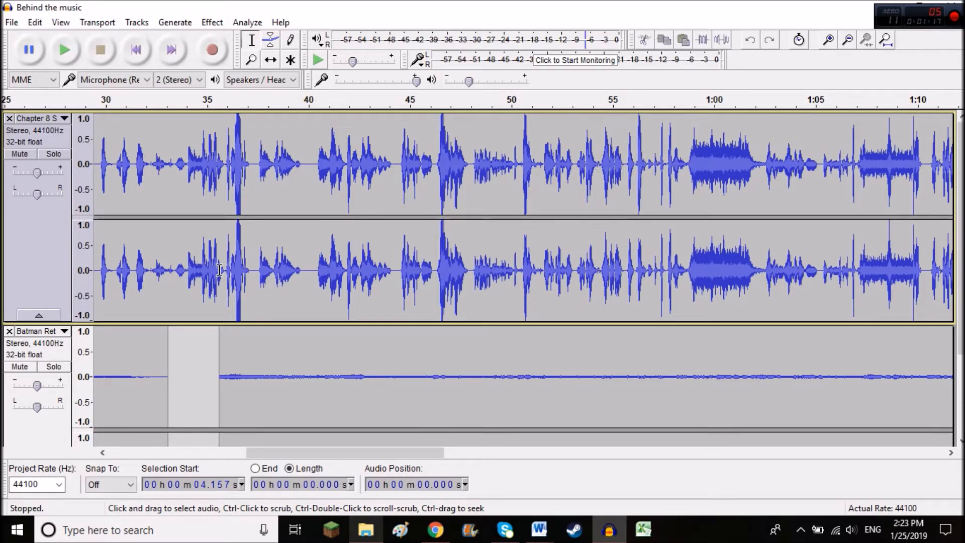
click(178, 213)
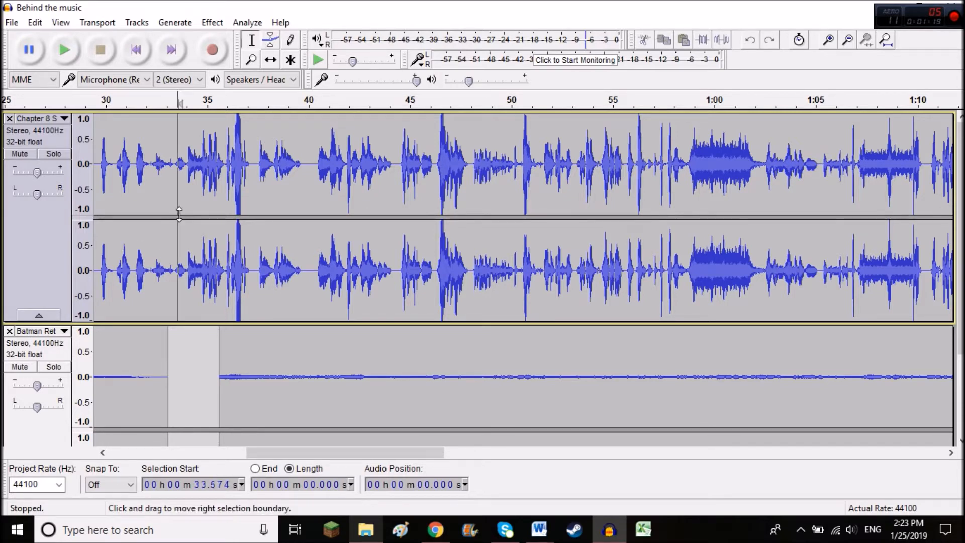
key(space)
scroll(249, 386, down, 1)
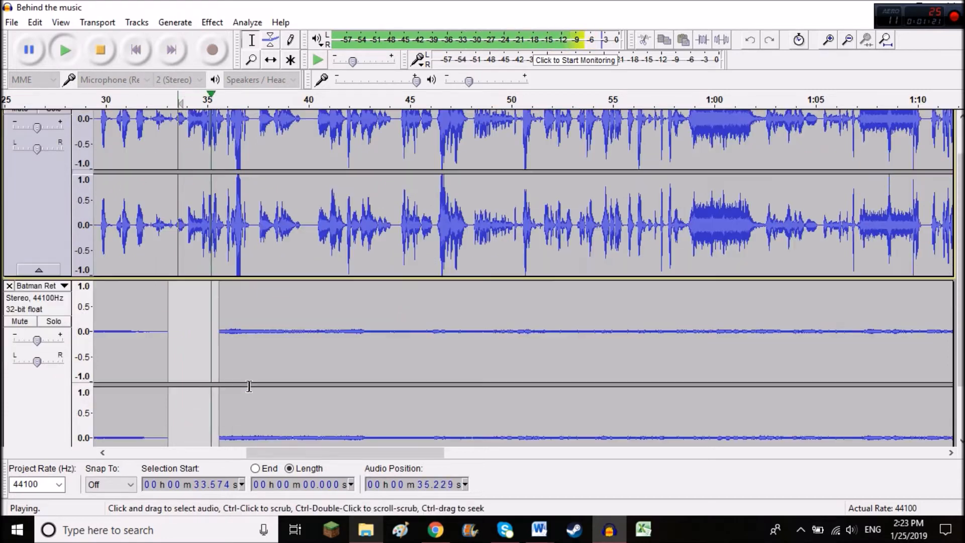
scroll(248, 385, down, 1)
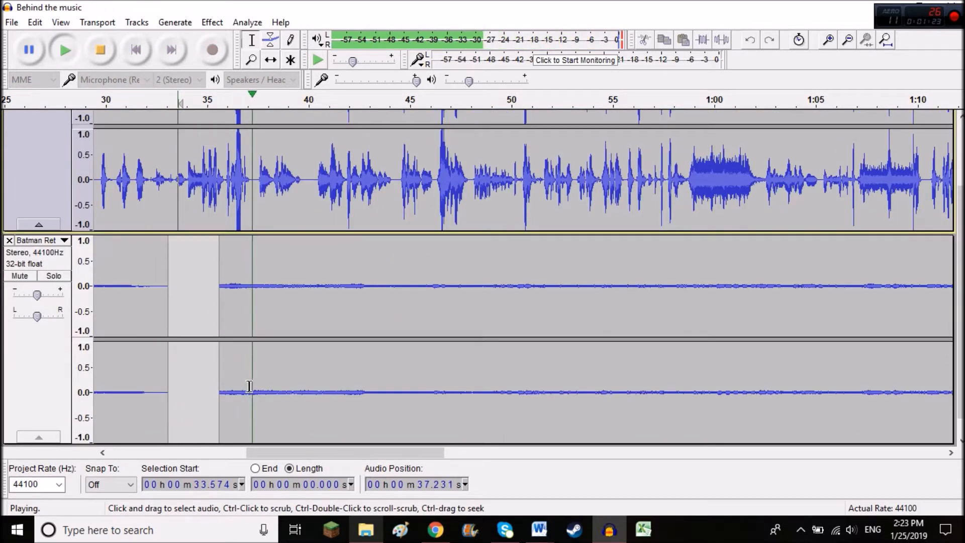
scroll(249, 386, up, 1)
Raise the computer's playback volume a few levels while the tracks play, and stop the playback
key(XF86AudioLowerVolume)
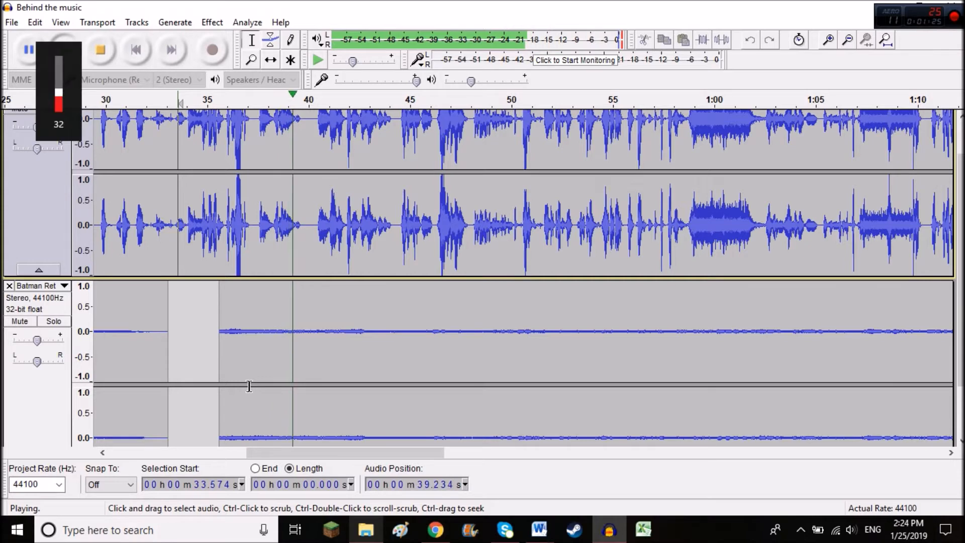
key(XF86AudioRaiseVolume)
key(XF86AudioRaiseVolume)
key(XF86AudioRaiseVolume)
key(XF86AudioRaiseVolume)
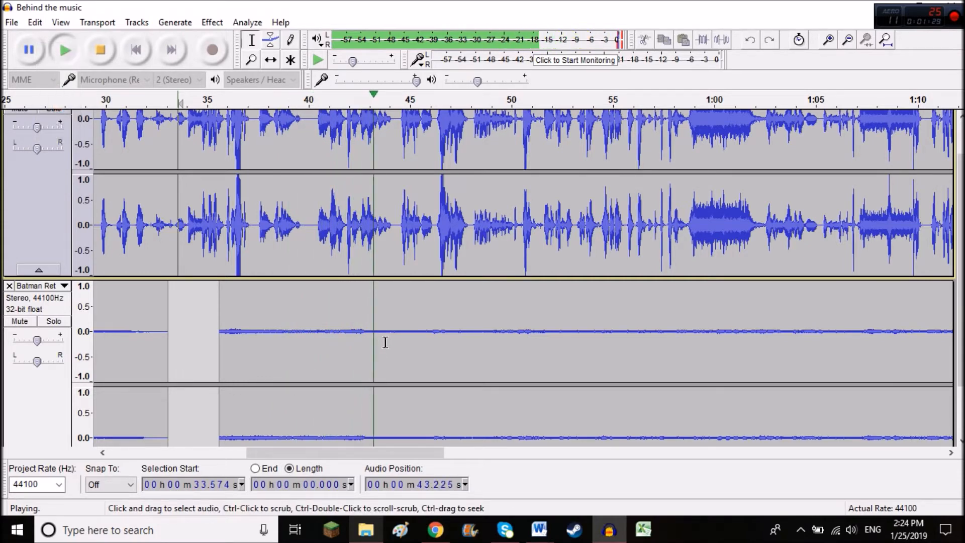
key(space)
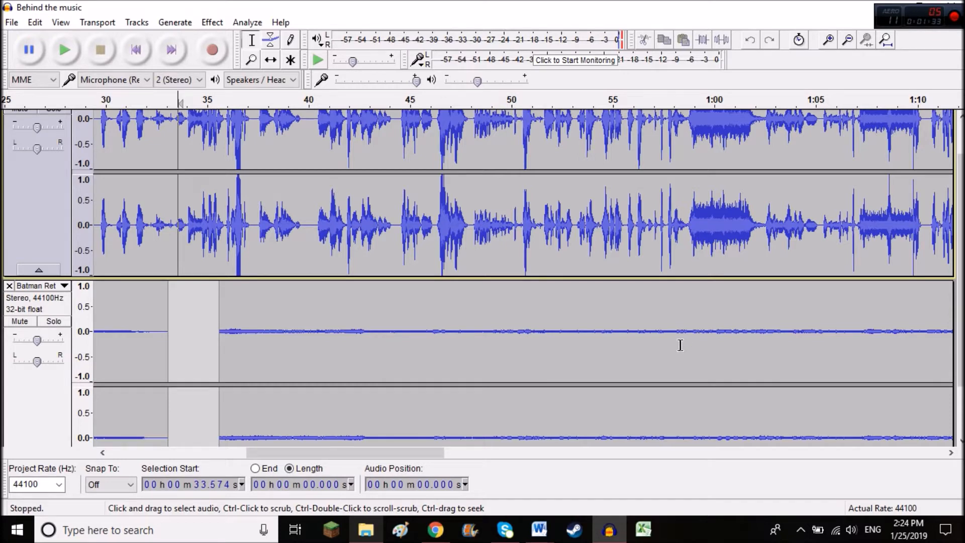
Play both tracks from about 51.4 seconds to hear the music under the dialogue, and stop the playback
click(538, 196)
key(space)
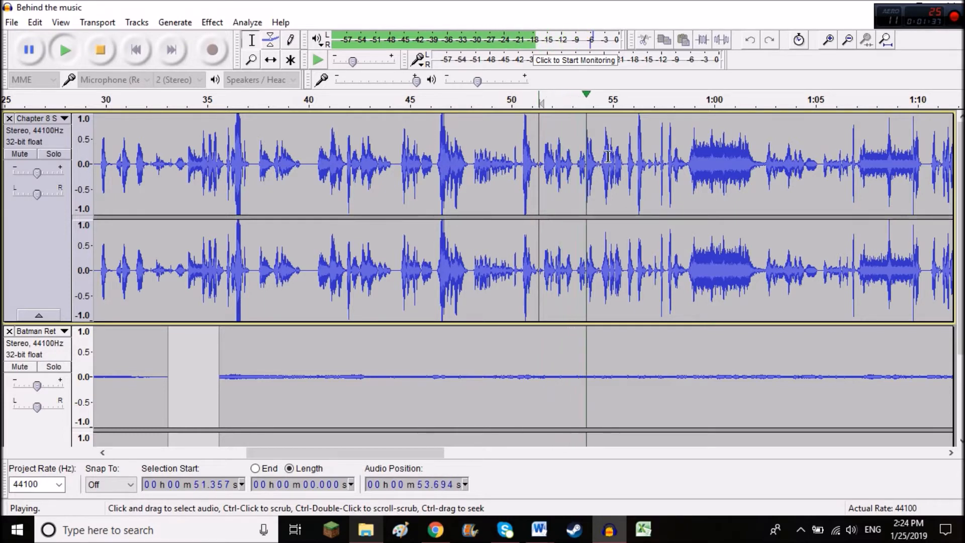
scroll(511, 390, down, 2)
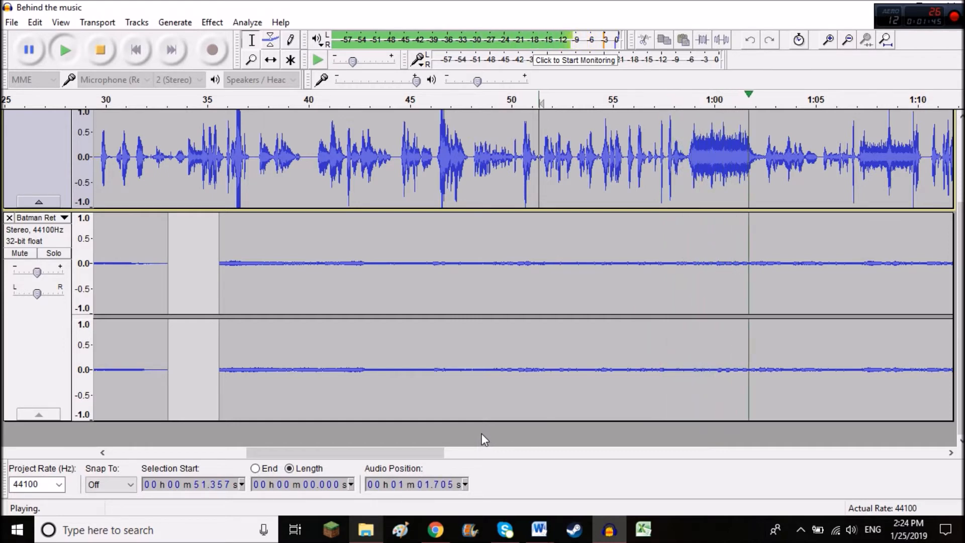
key(space)
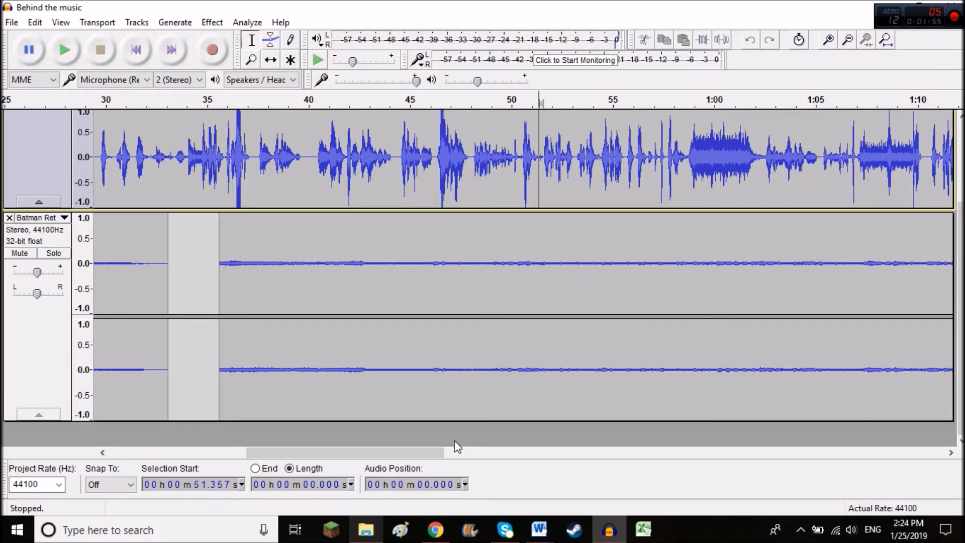
drag(424, 454, 466, 454)
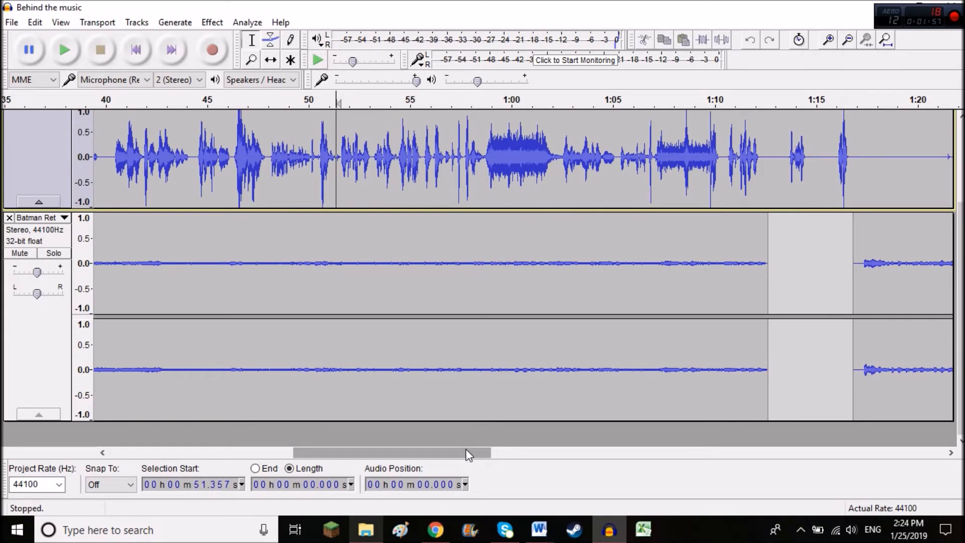
Examine the Batman Ret music clips and the gaps between them against the dialogue, from the start to about 2:15
drag(468, 454, 186, 464)
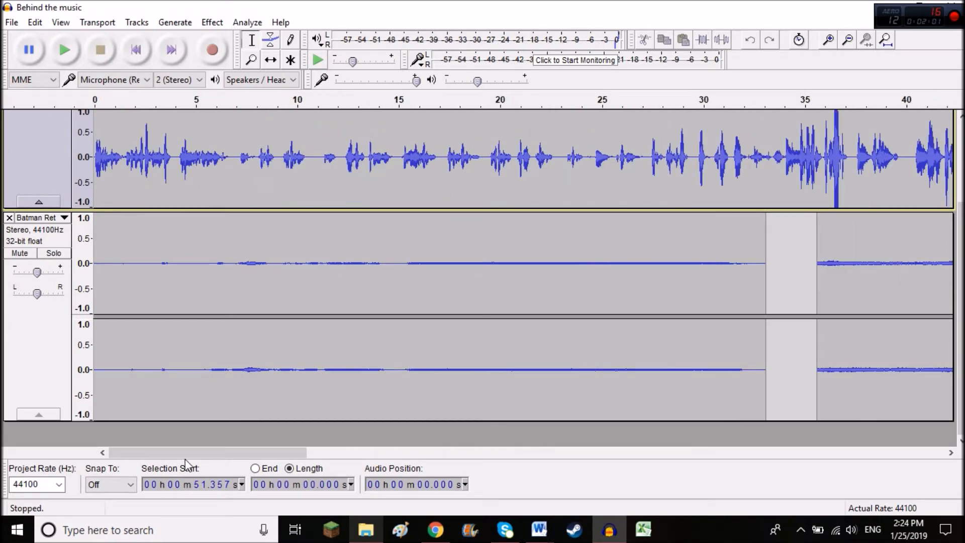
drag(288, 454, 410, 460)
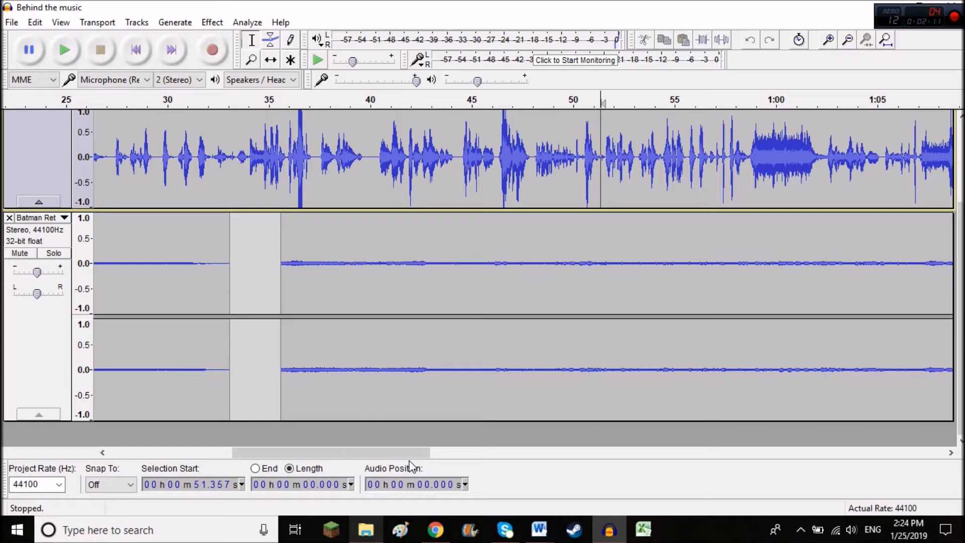
drag(402, 452, 588, 450)
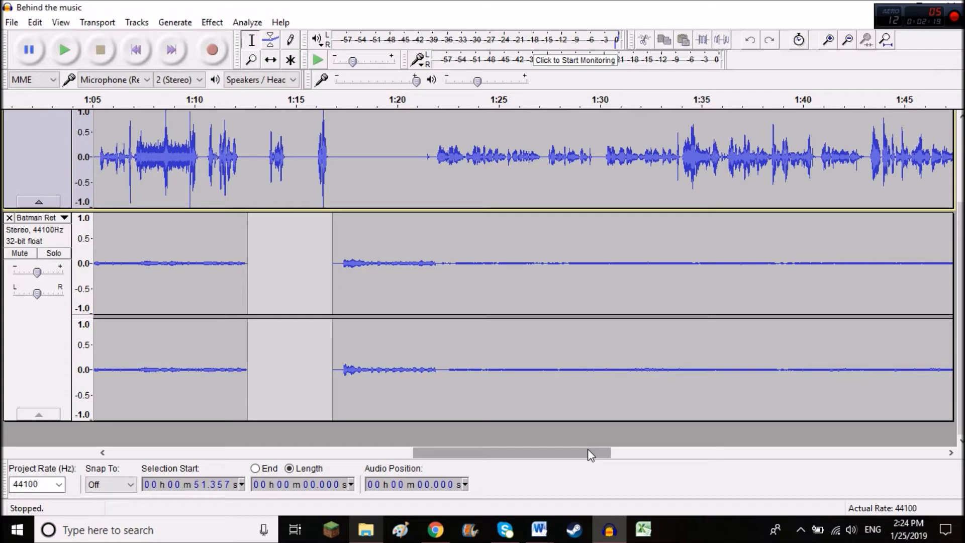
scroll(456, 392, up, 2)
scroll(457, 392, down, 2)
scroll(456, 392, up, 2)
drag(477, 455, 610, 455)
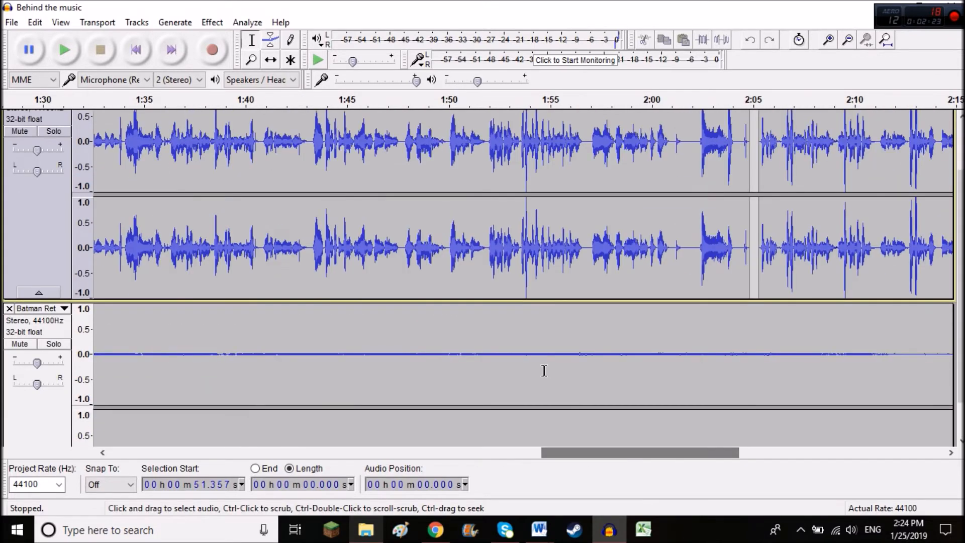
scroll(543, 370, down, 2)
scroll(543, 370, down, 1)
scroll(544, 371, up, 1)
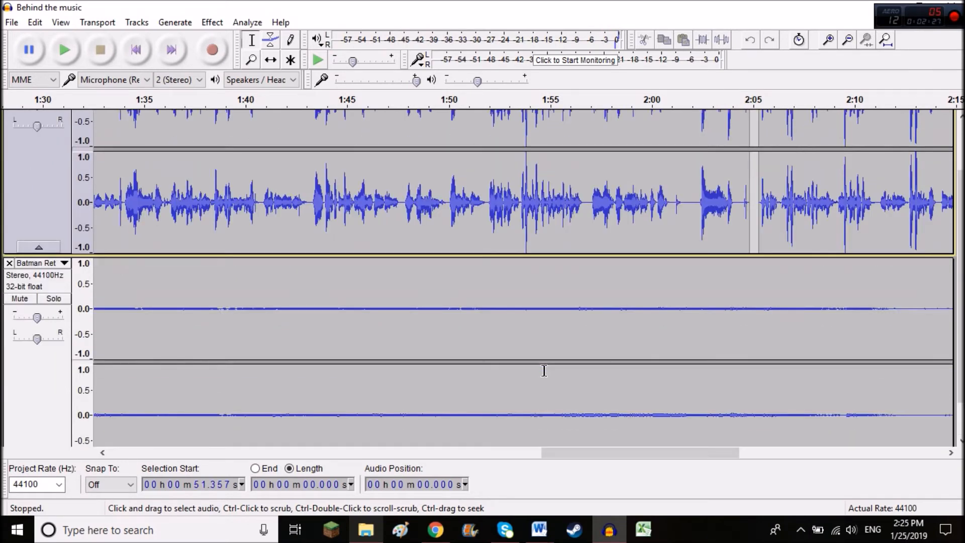
Solo the Batman Ret track, play it from about 1:38.9, and stop the playback
click(57, 298)
click(224, 308)
scroll(234, 310, down, 1)
key(space)
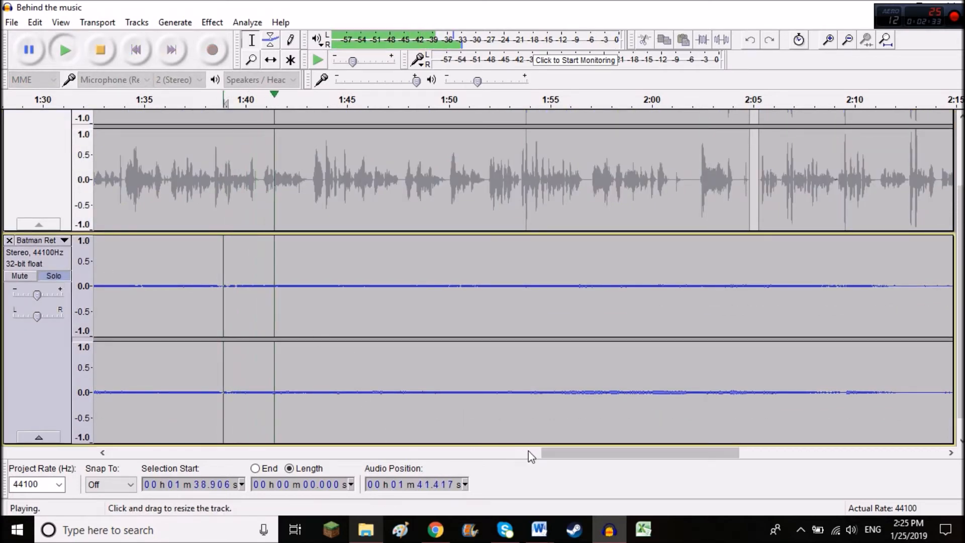
key(space)
Play the soloed music from about 1:56, stop the playback, and turn off the Batman Ret track's solo
click(596, 270)
click(571, 283)
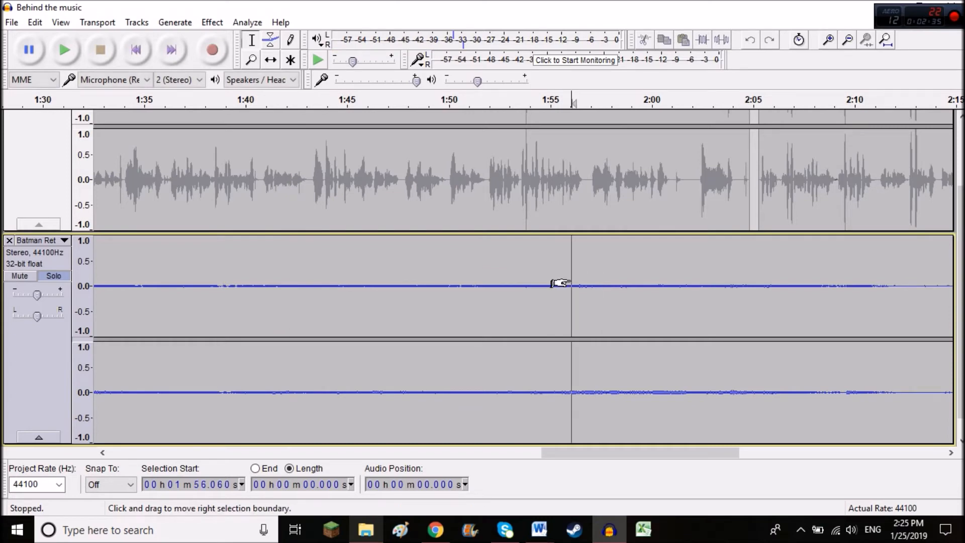
key(space)
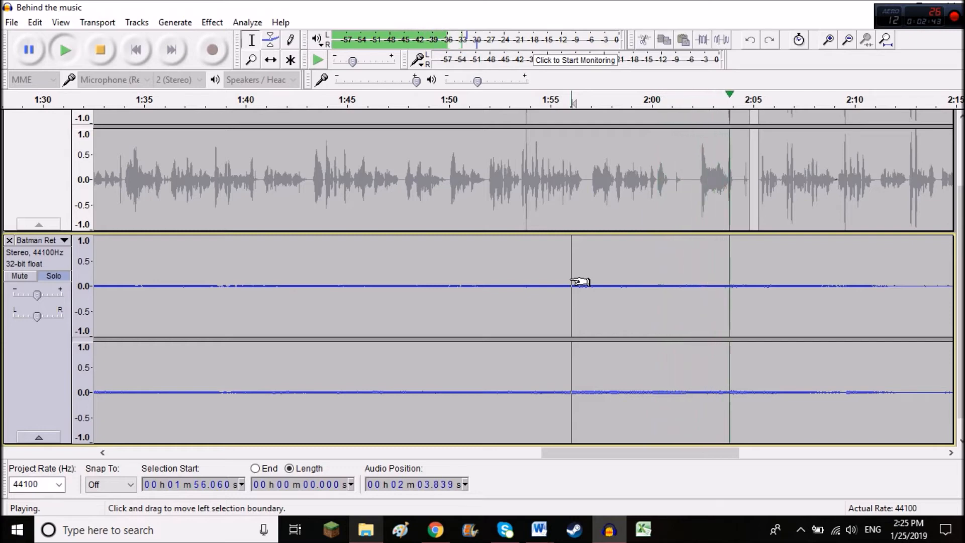
key(space)
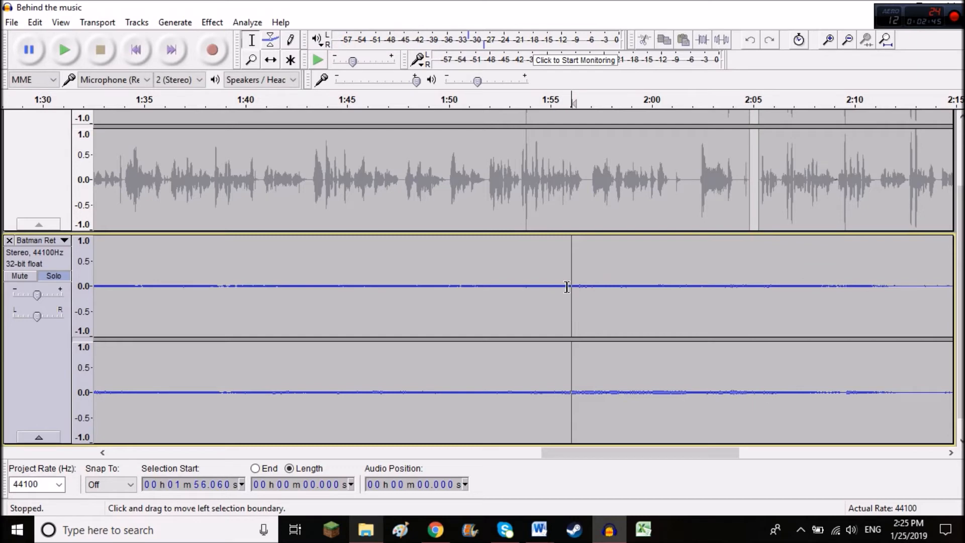
drag(601, 455, 324, 440)
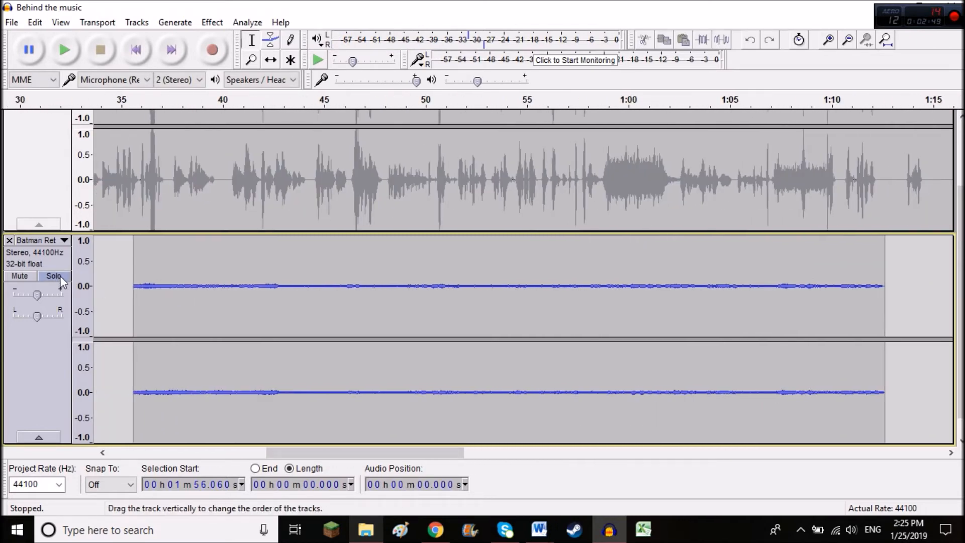
click(60, 275)
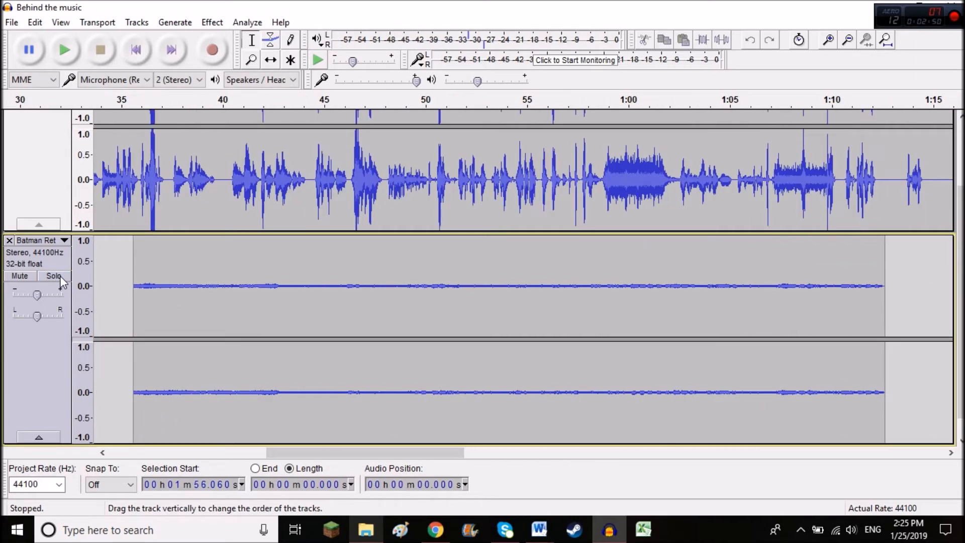
Amplify the Batman Ret clip that starts at about 35.6 seconds by about 16 dB
double_click(144, 281)
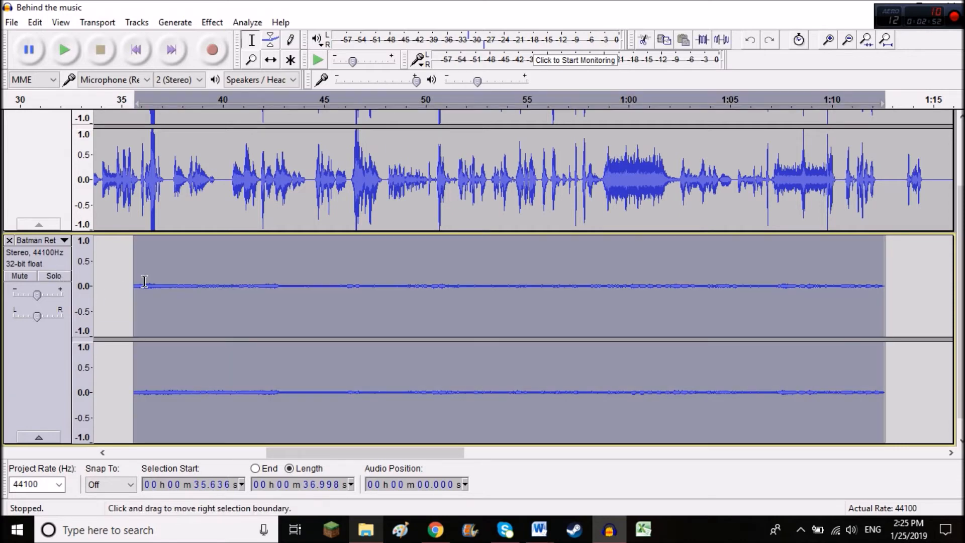
click(212, 22)
click(258, 65)
click(558, 239)
click(531, 240)
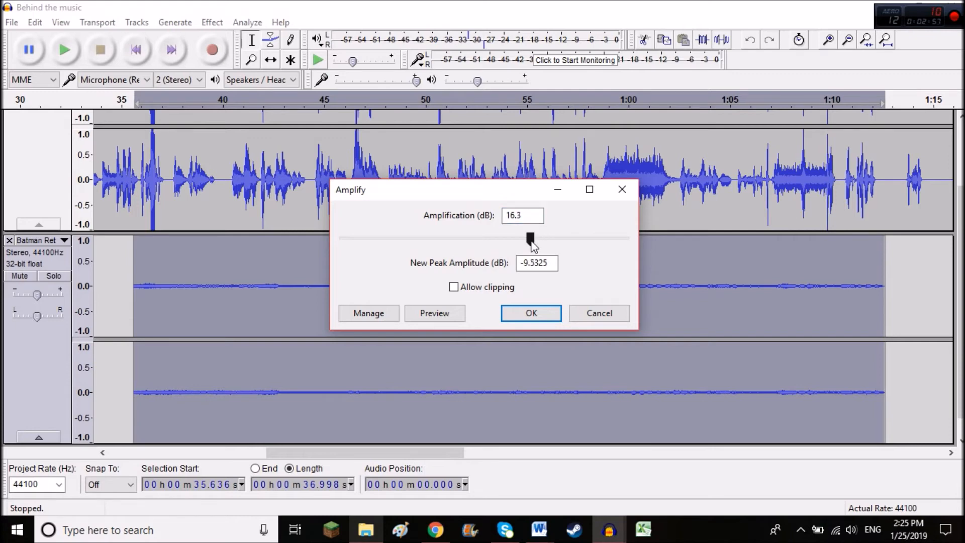
mouse_move(532, 245)
mouse_down()
mouse_move(453, 245)
mouse_move(529, 242)
mouse_up()
click(512, 309)
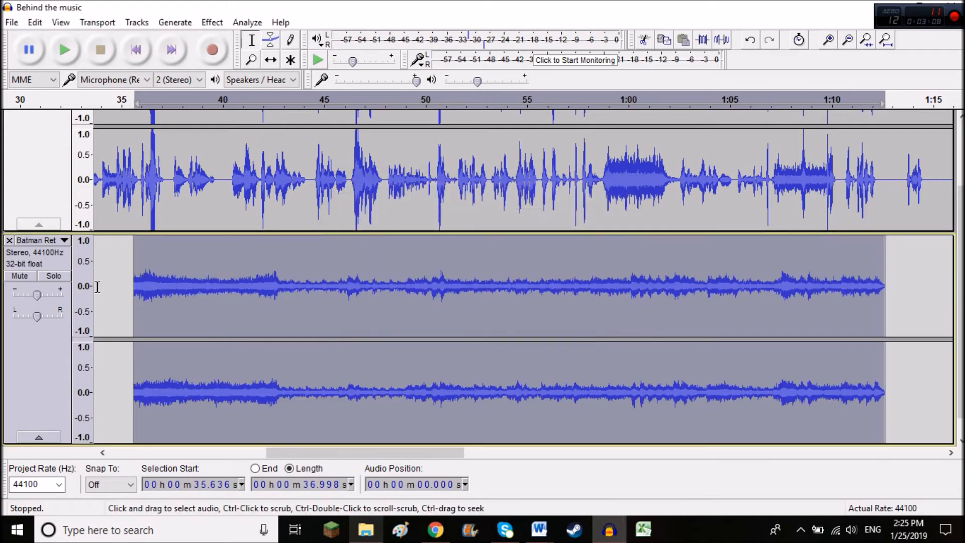
Play both tracks from about 34.7 seconds to hear the amplified music under the dialogue, and stop the playback
click(117, 257)
key(space)
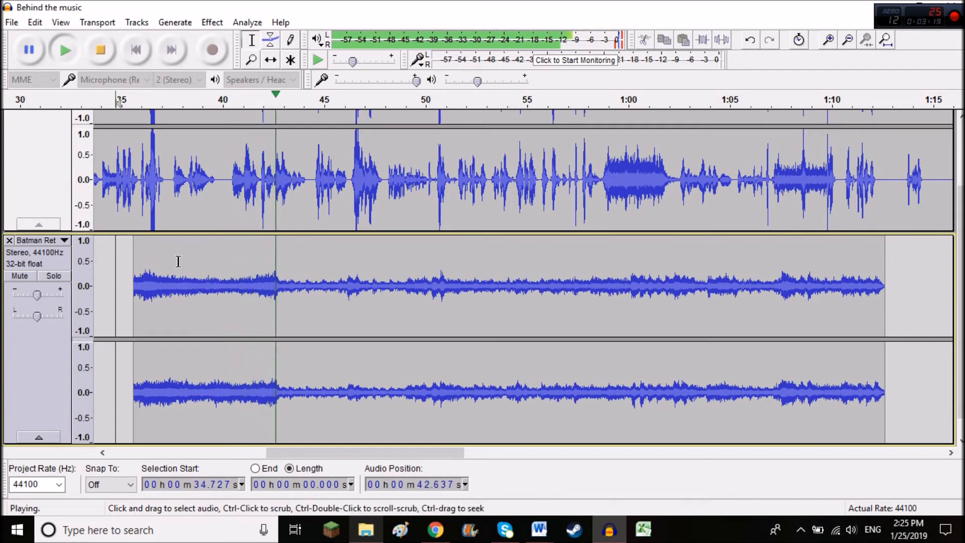
key(space)
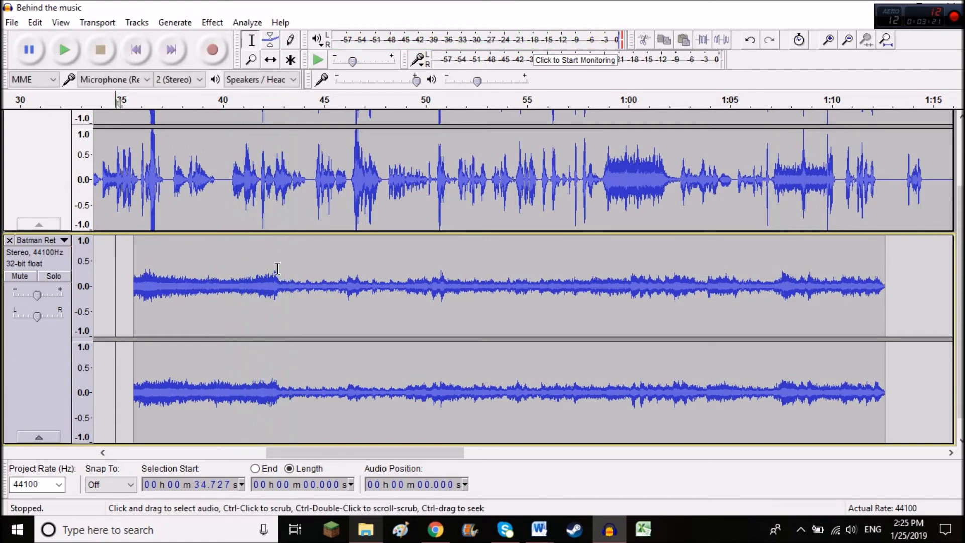